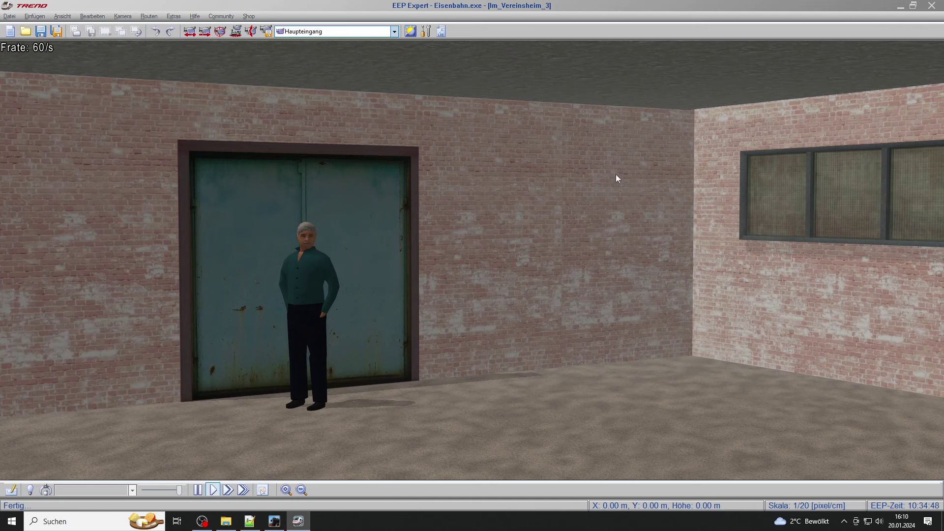
Go to the Nebenräume camera and examine the brick side rooms and their open doorways up close.
click(394, 31)
click(383, 56)
drag(518, 268, 433, 255)
scroll(438, 255, up, 8)
scroll(434, 259, up, 10)
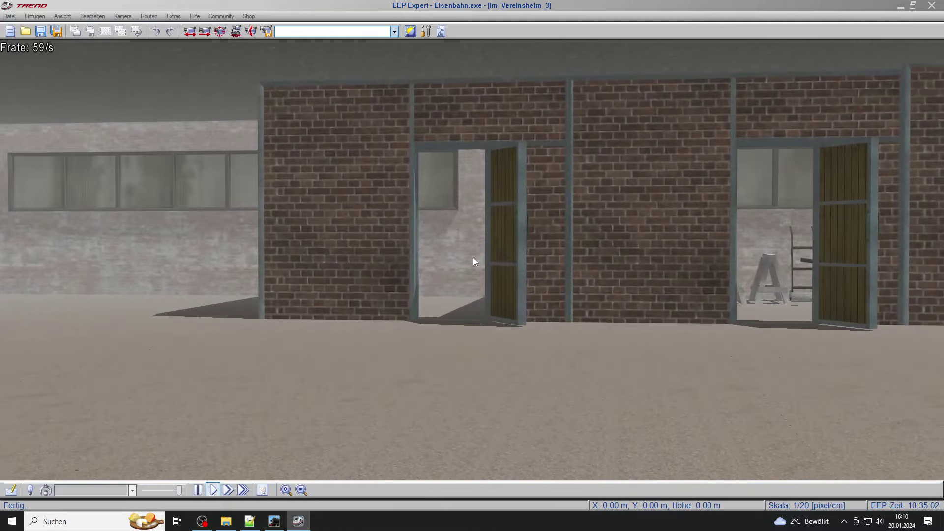
scroll(442, 250, up, 10)
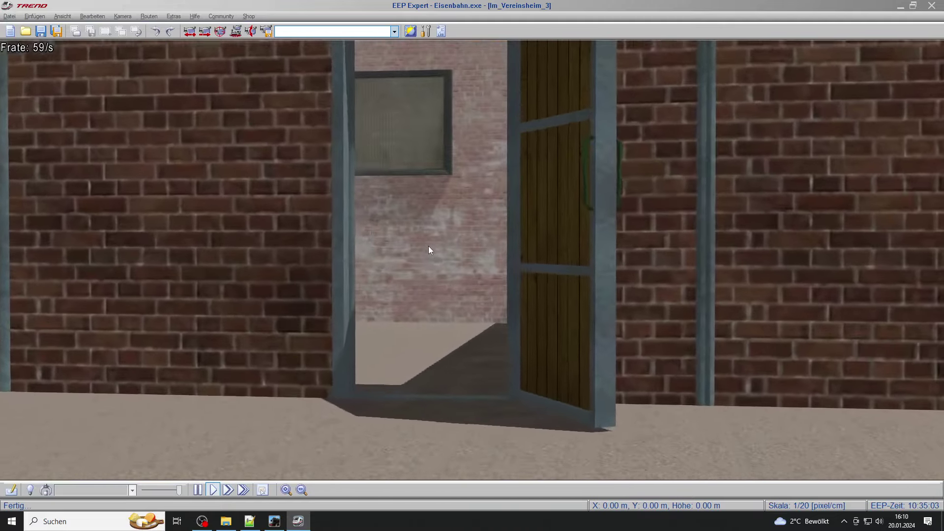
scroll(418, 250, up, 10)
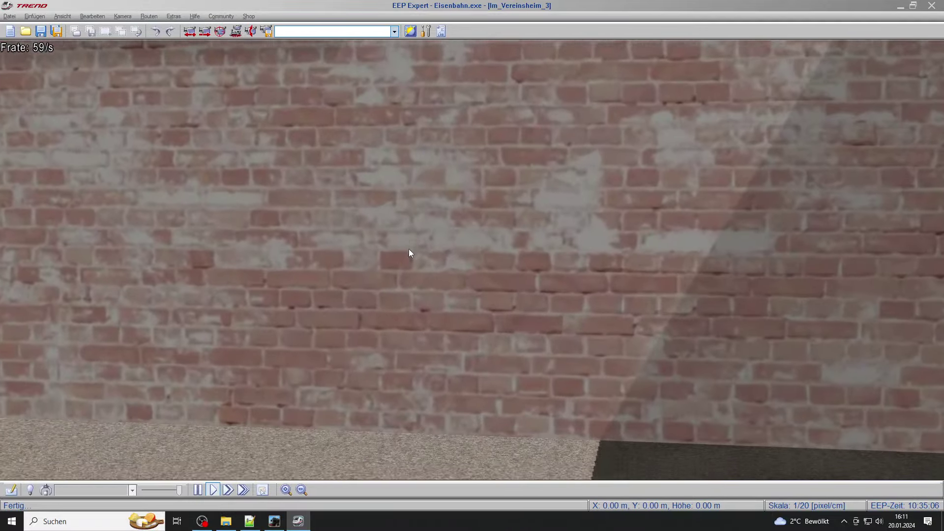
mouse_move(409, 248)
right_down()
mouse_move(378, 257)
mouse_move(400, 255)
right_up()
scroll(376, 263, down, 6)
scroll(401, 254, up, 5)
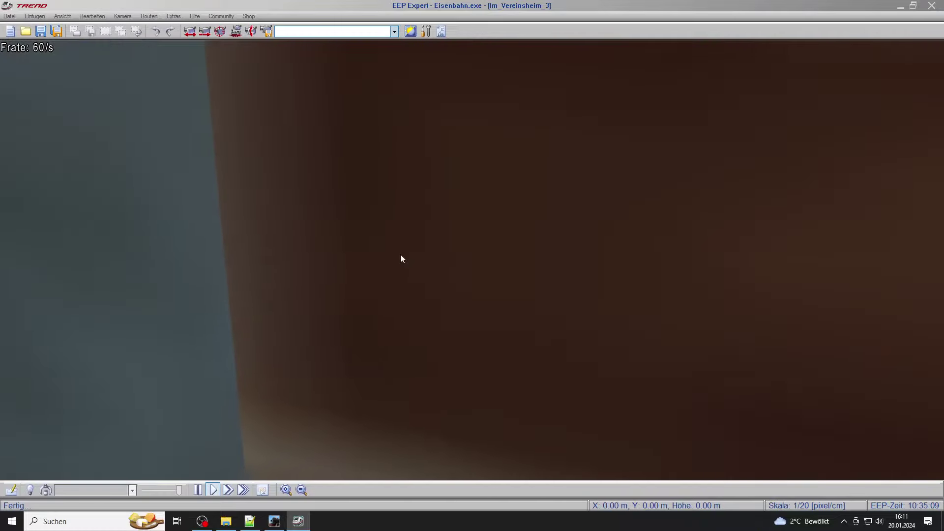
scroll(424, 250, down, 5)
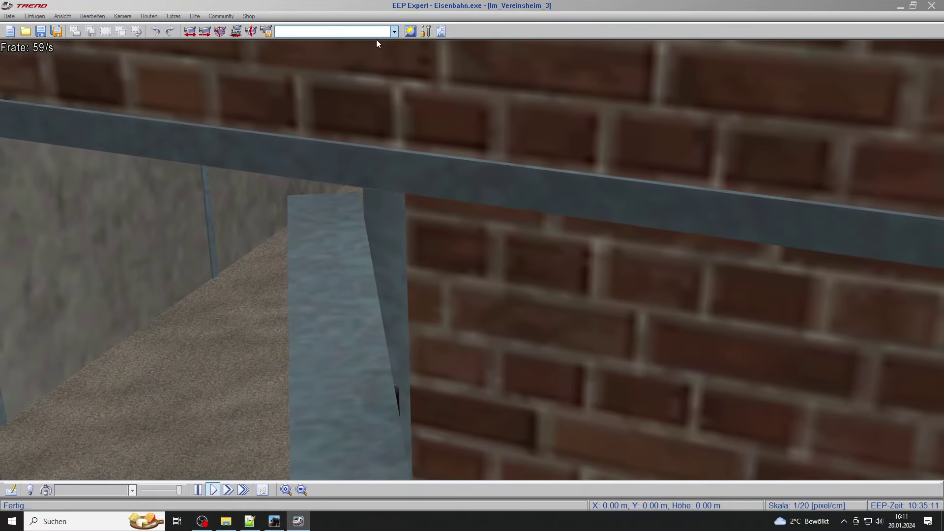
View the Bastelraum v.o camera briefly and switch to the Gleiswendelraum v.o camera.
click(395, 31)
click(381, 58)
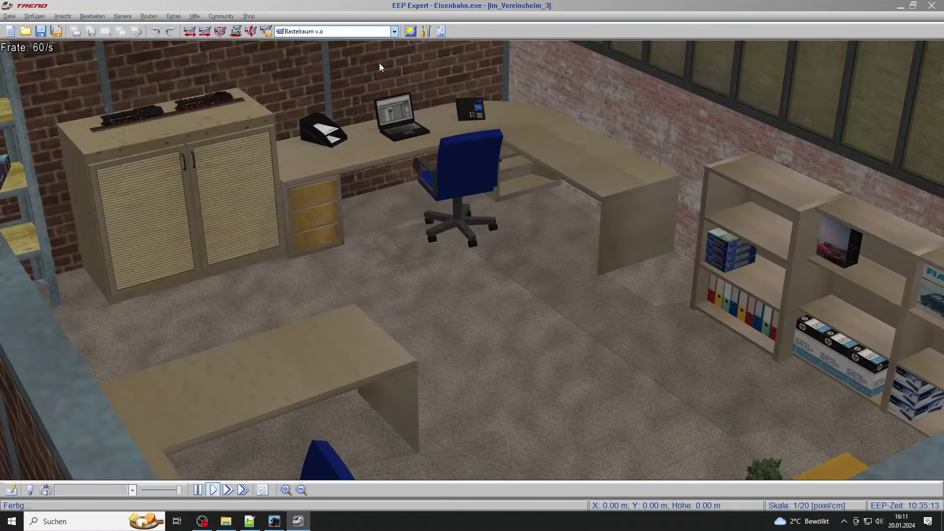
click(394, 31)
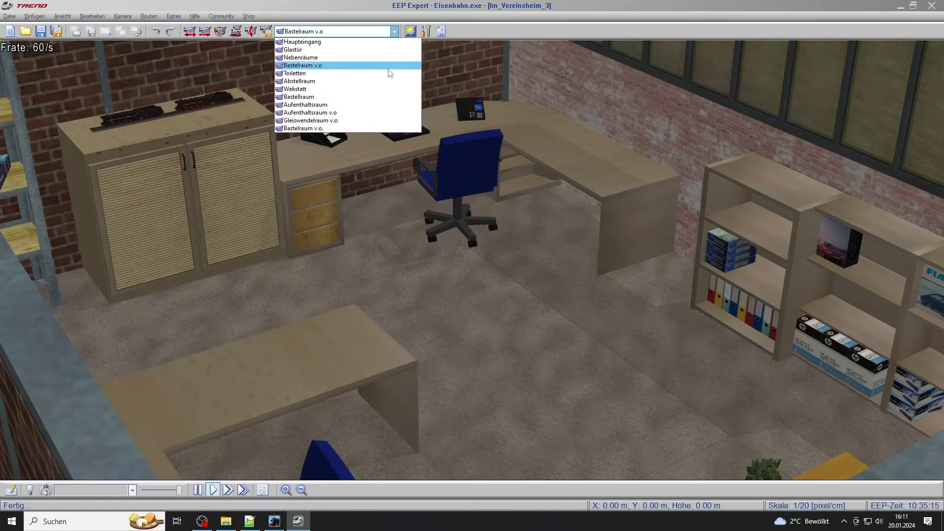
click(376, 127)
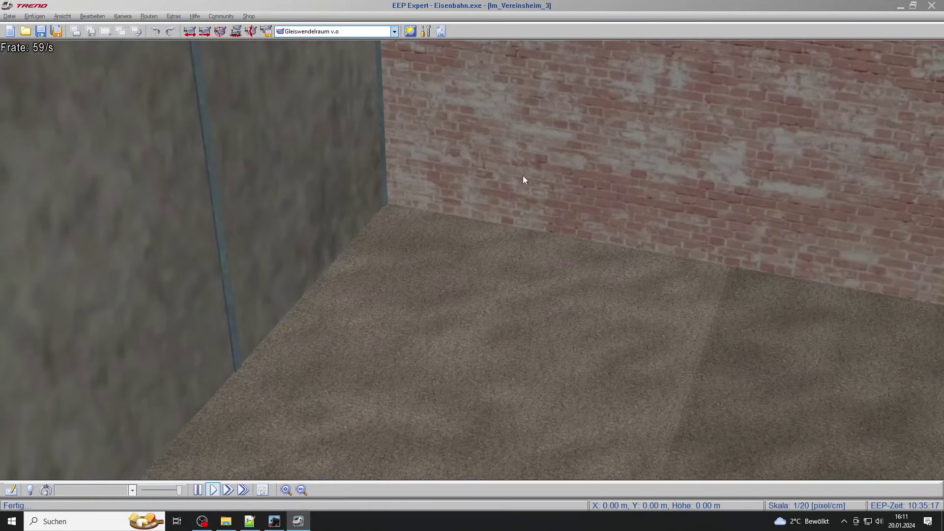
Examine the empty floor and the wall corner of the Gleiswendelraum from different viewing angles.
scroll(523, 181, down, 3)
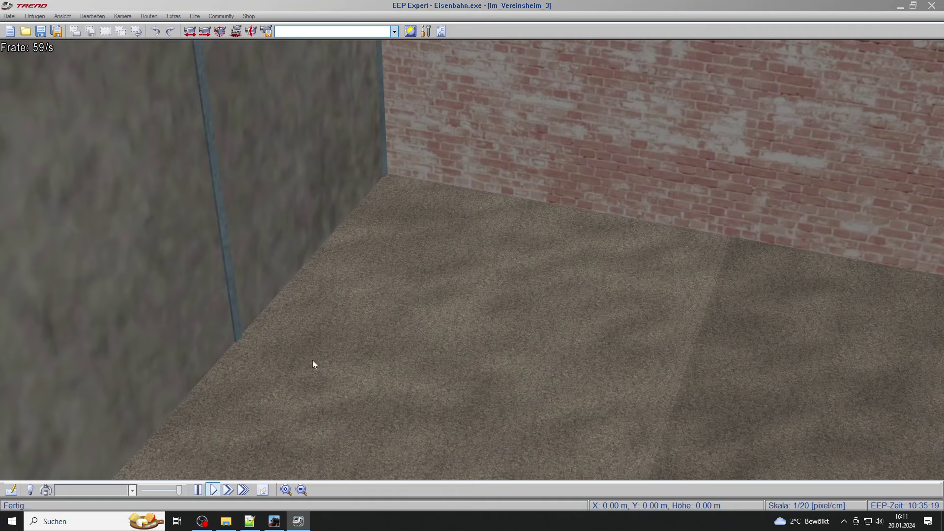
right_drag(355, 318, 490, 165)
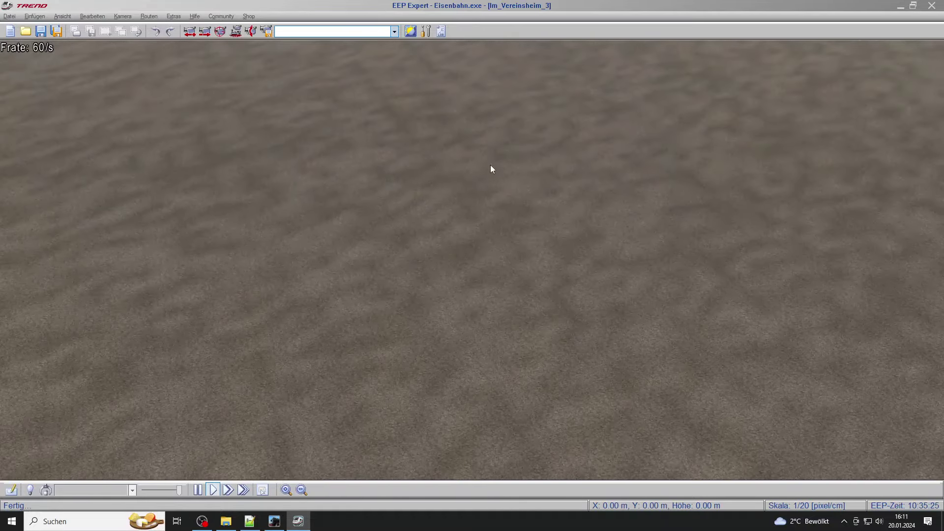
right_drag(474, 240, 307, 365)
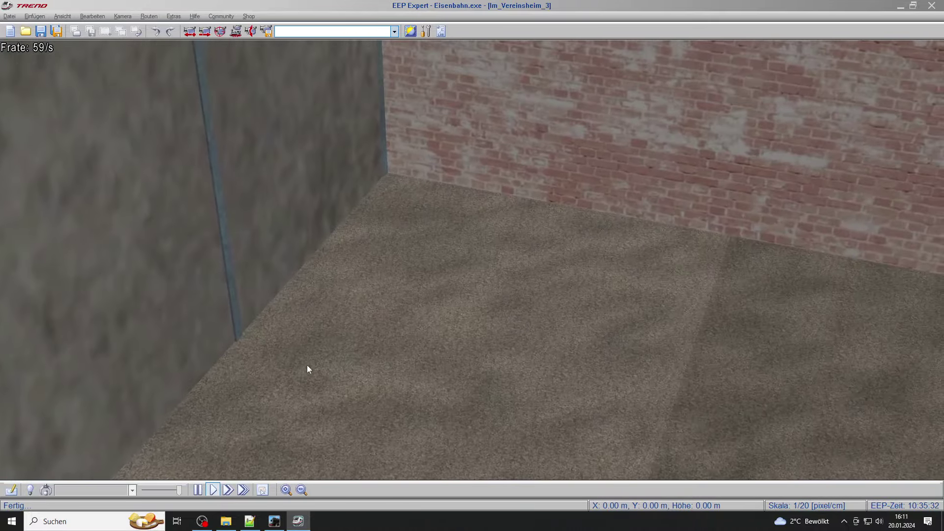
right_drag(346, 299, 342, 151)
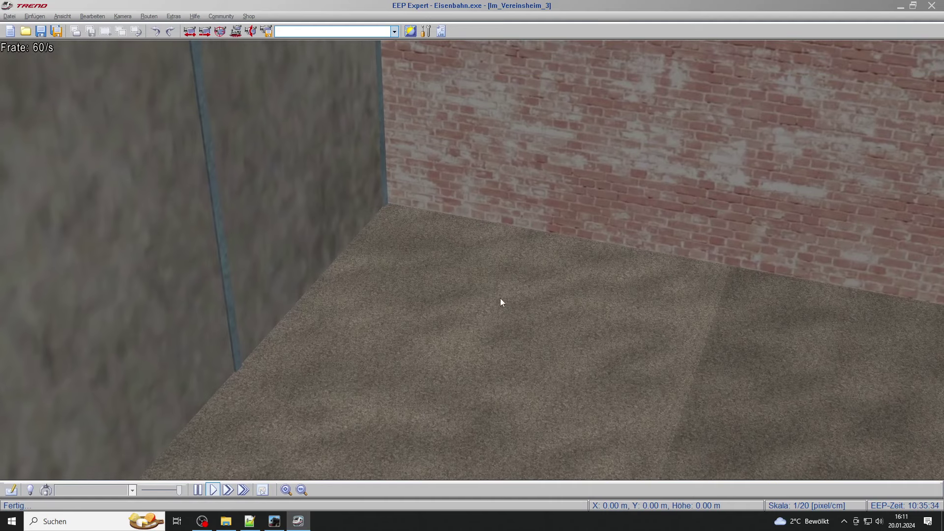
right_drag(447, 338, 431, 164)
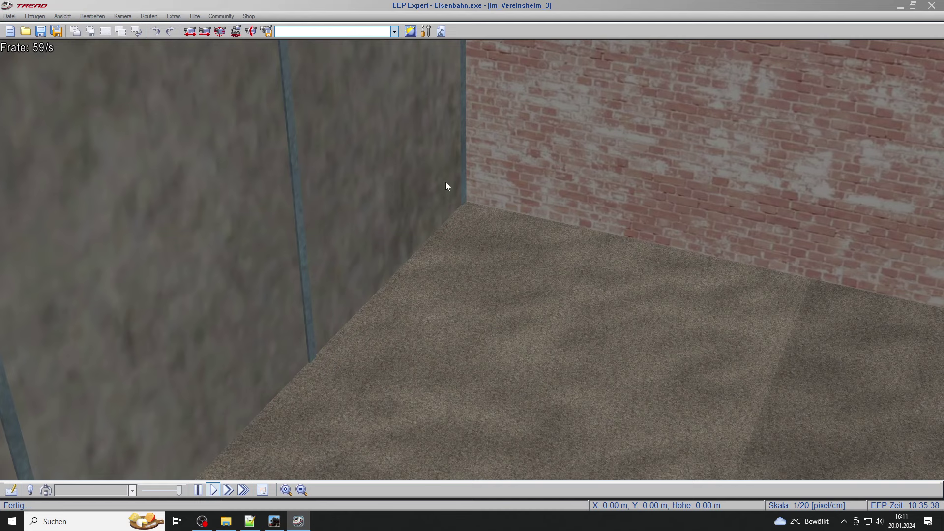
scroll(446, 179, up, 1)
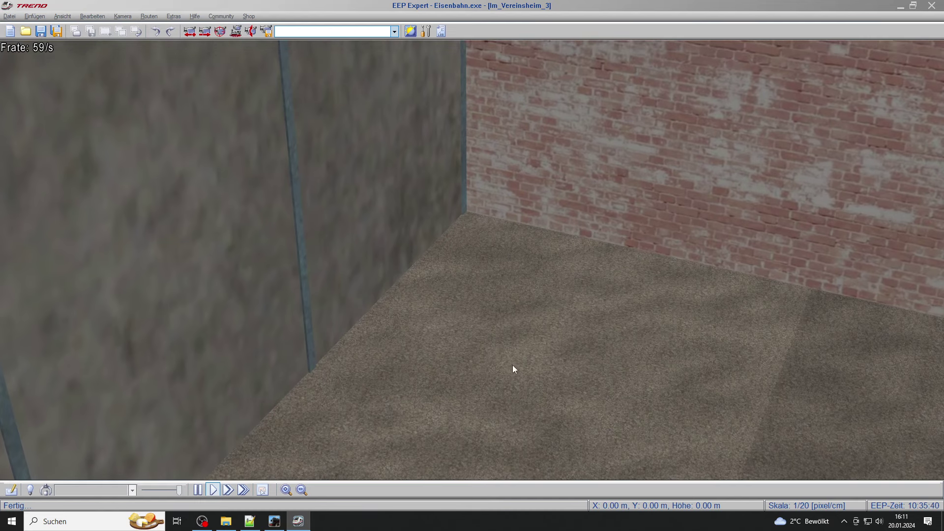
right_drag(509, 364, 429, 333)
scroll(499, 344, down, 3)
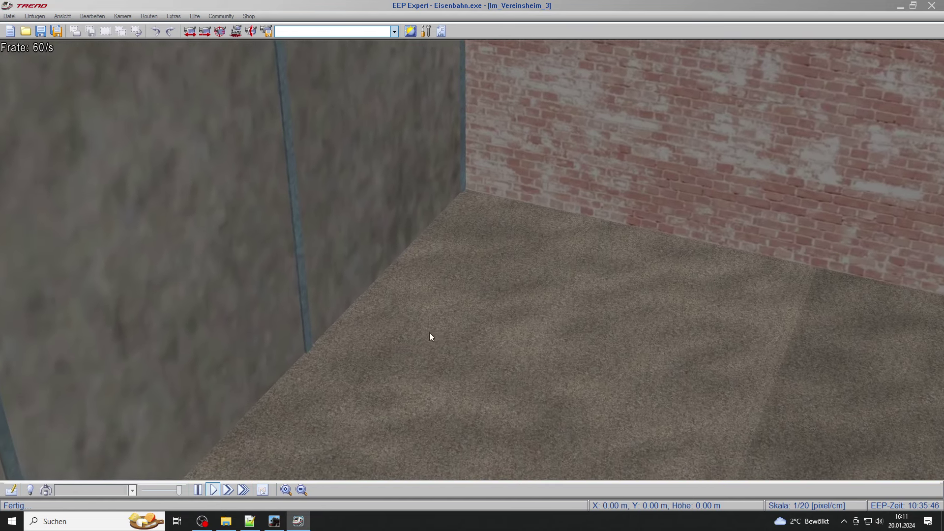
scroll(429, 332, up, 2)
Bring the control dialog into view, activate its insert mode and choose the Fahrwege (Splines) model type.
drag(943, 55, 742, 37)
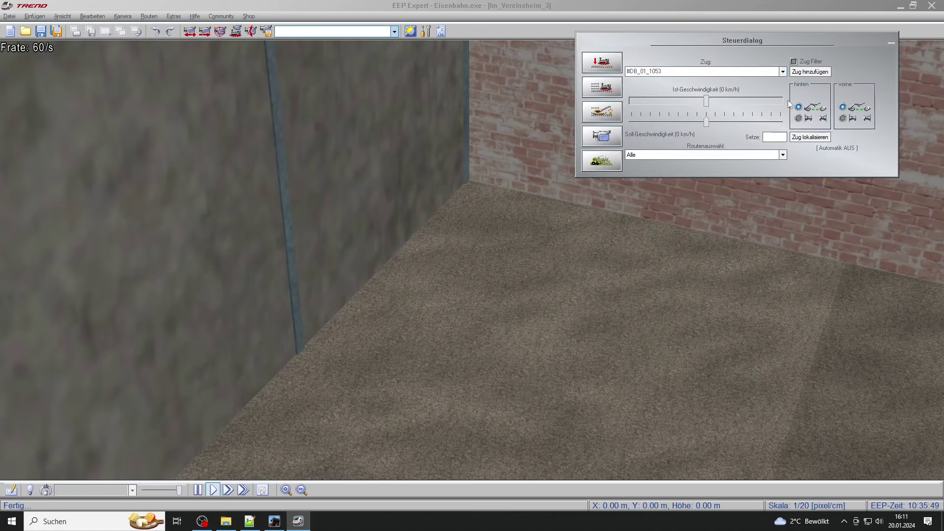
click(596, 64)
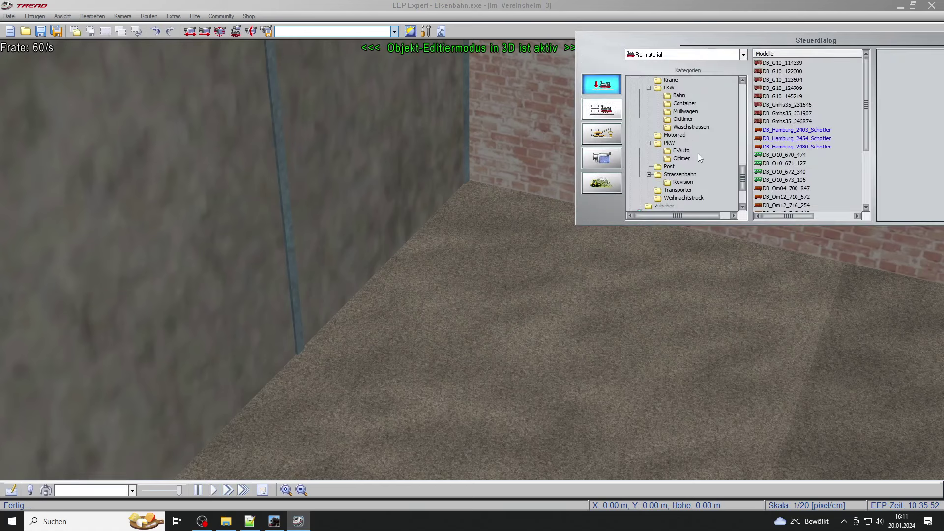
click(742, 55)
click(728, 67)
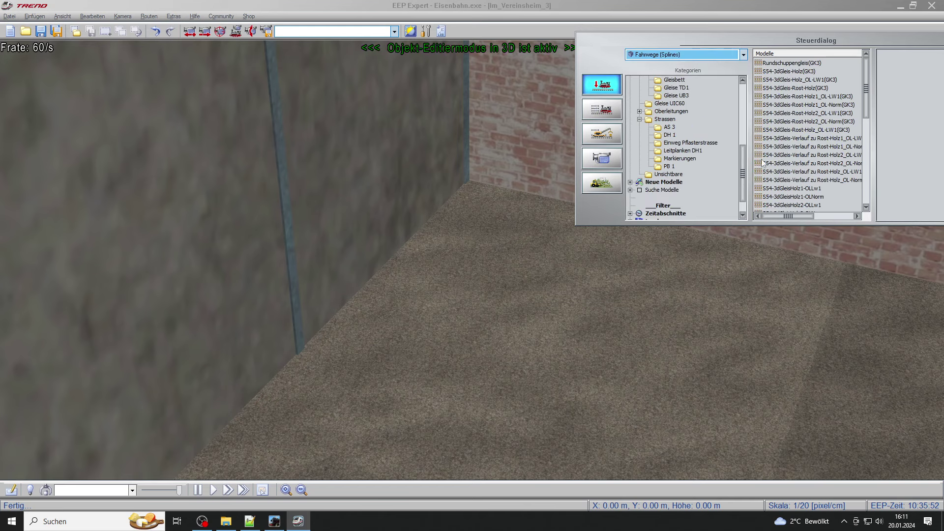
Select the Gleis S54 - Beton B70 Grau track model from the Gleise TD1 category under Gleise GK3.
scroll(742, 175, up, 10)
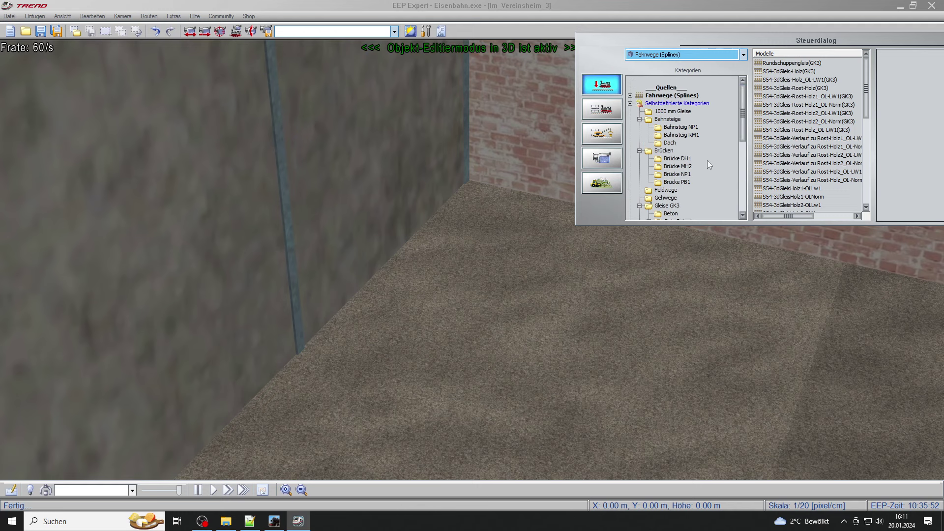
scroll(692, 185, down, 1)
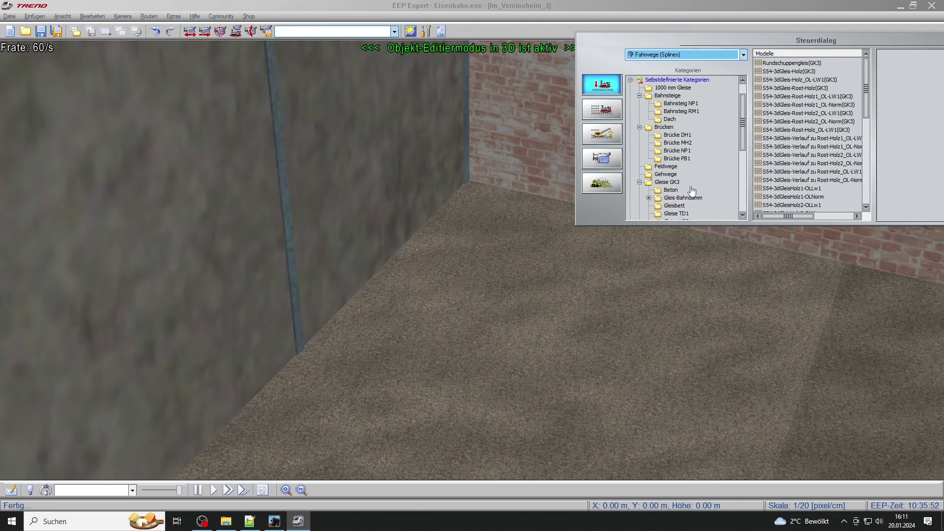
click(667, 183)
scroll(722, 167, down, 1)
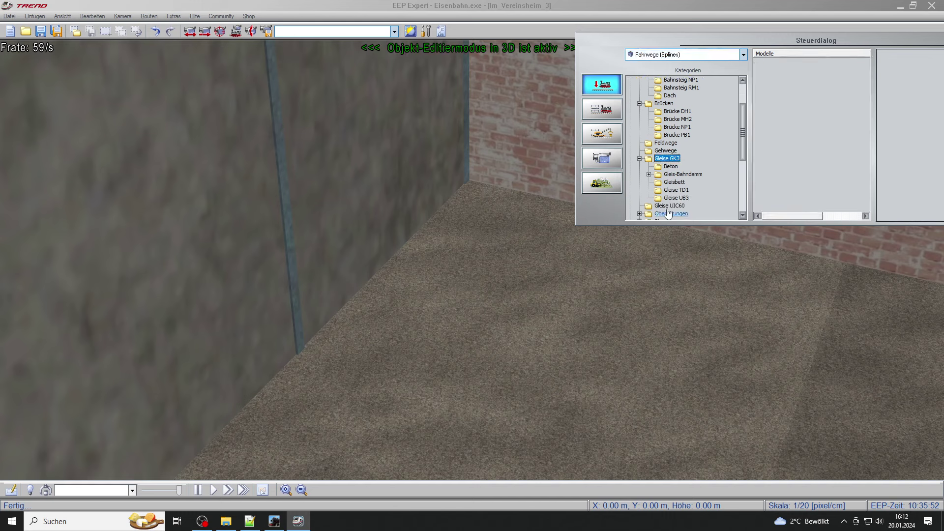
click(672, 191)
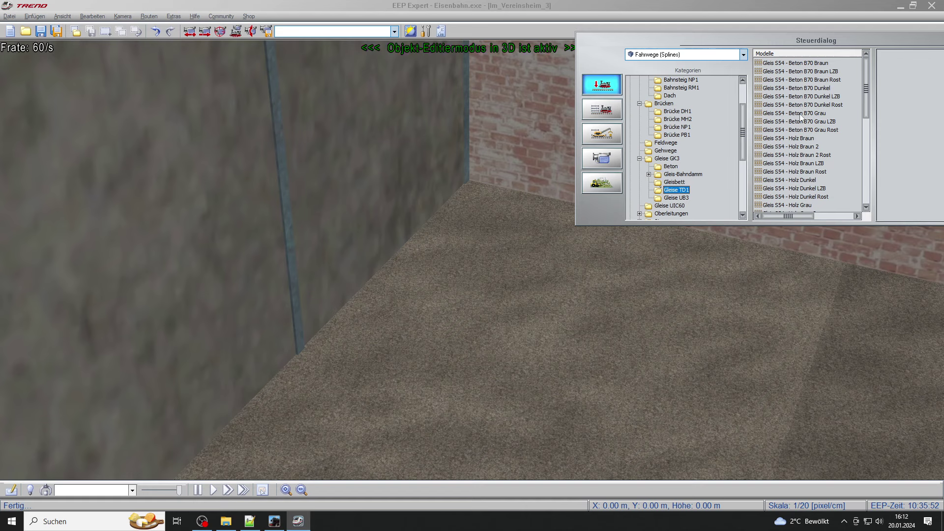
click(799, 114)
drag(857, 42, 680, 42)
click(765, 171)
drag(765, 163, 778, 158)
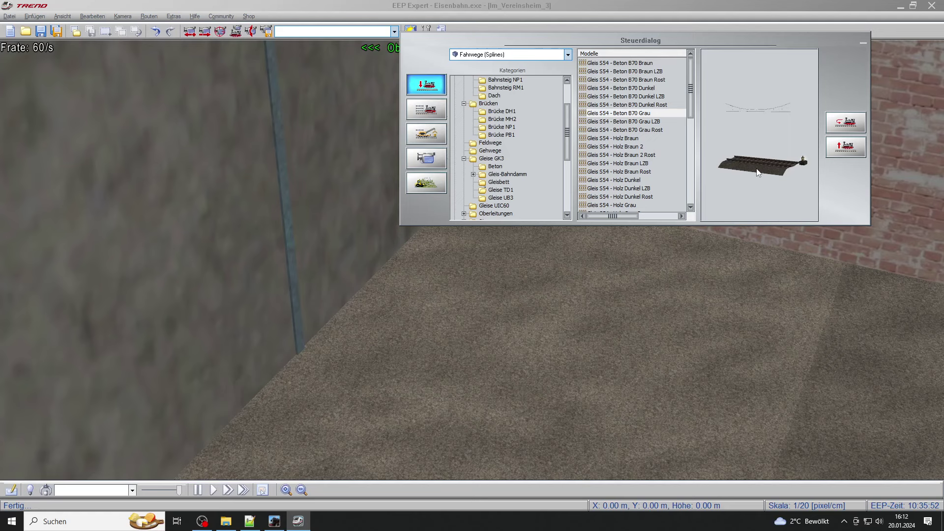
Move the control dialog out of the way and place the chosen track on the floor near the dark wall.
drag(758, 38, 943, 48)
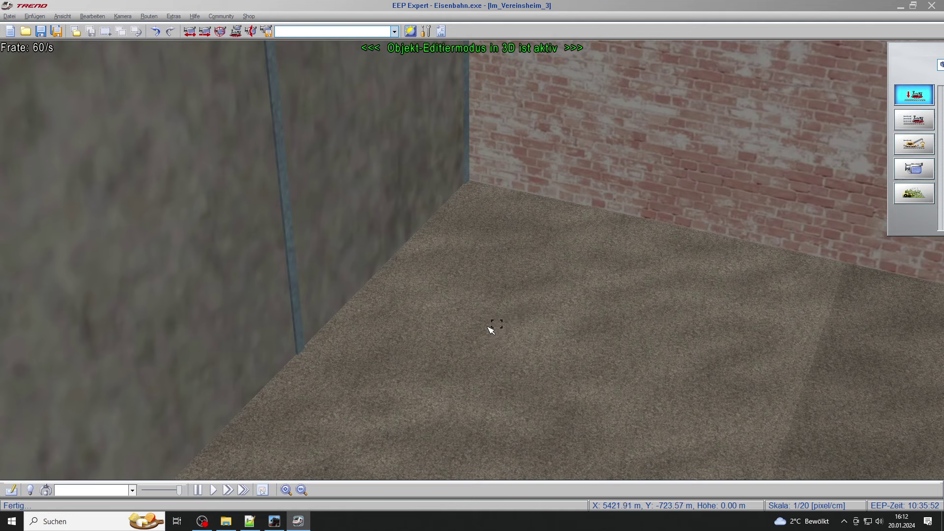
right_drag(472, 281, 417, 331)
click(419, 334)
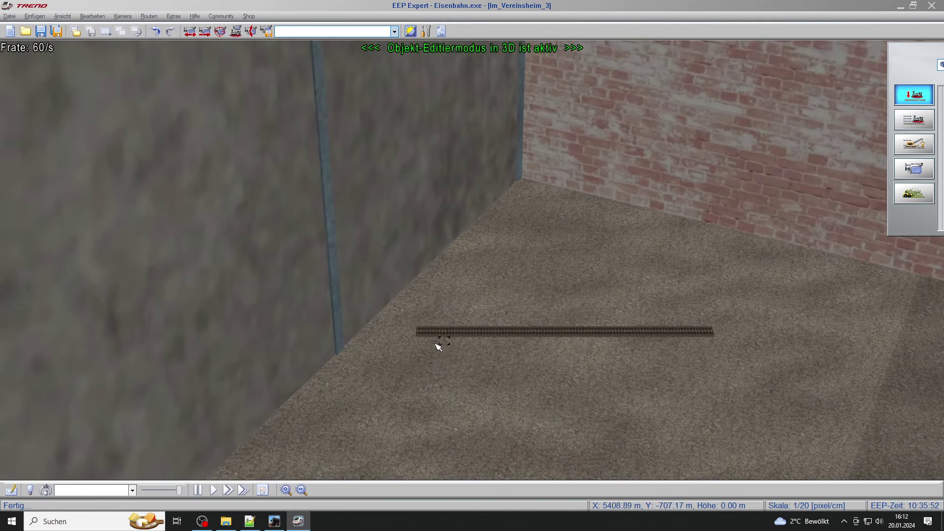
Open the placed track for editing and rotate it parallel to the dark wall, to a z angle of about 0.35°.
scroll(379, 364, up, 3)
right_drag(382, 365, 465, 319)
right_click(491, 294)
click(478, 295)
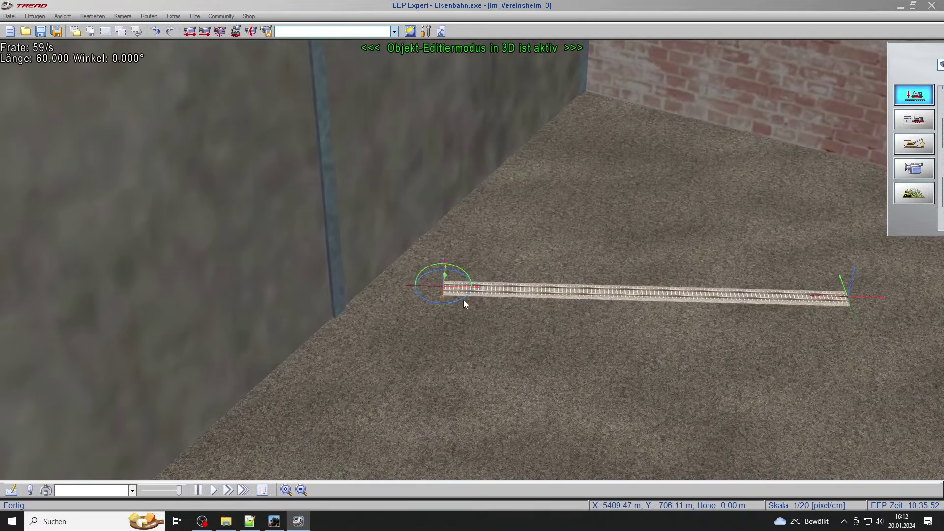
drag(461, 298, 469, 284)
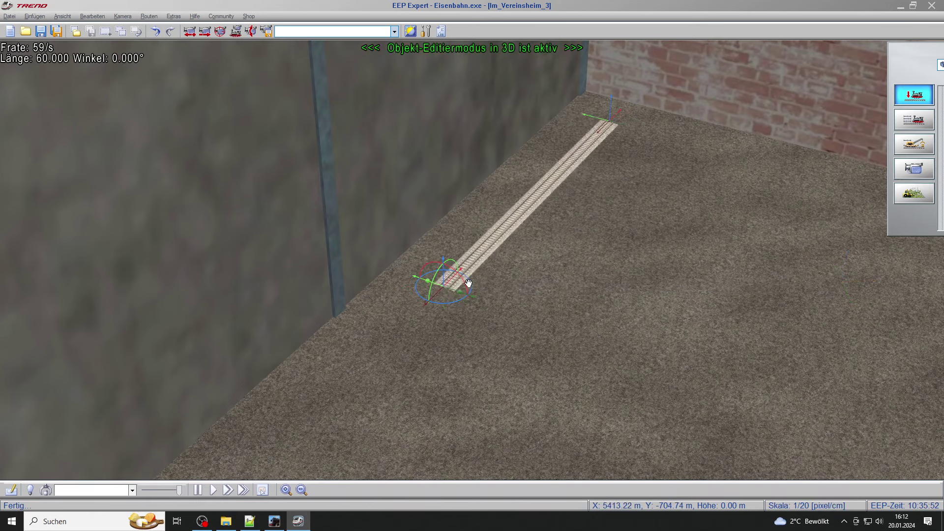
Set the track's Winkel z to 0 in its object properties.
right_click(504, 234)
click(544, 449)
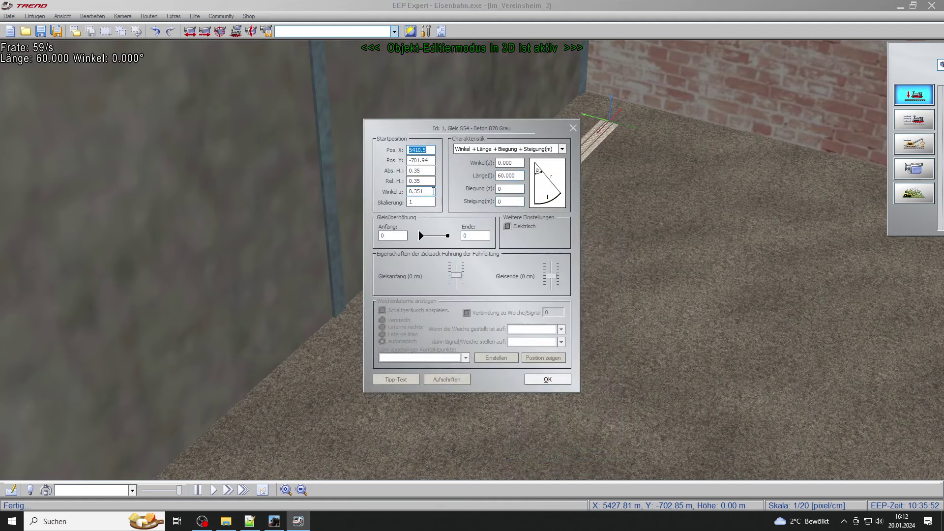
click(547, 379)
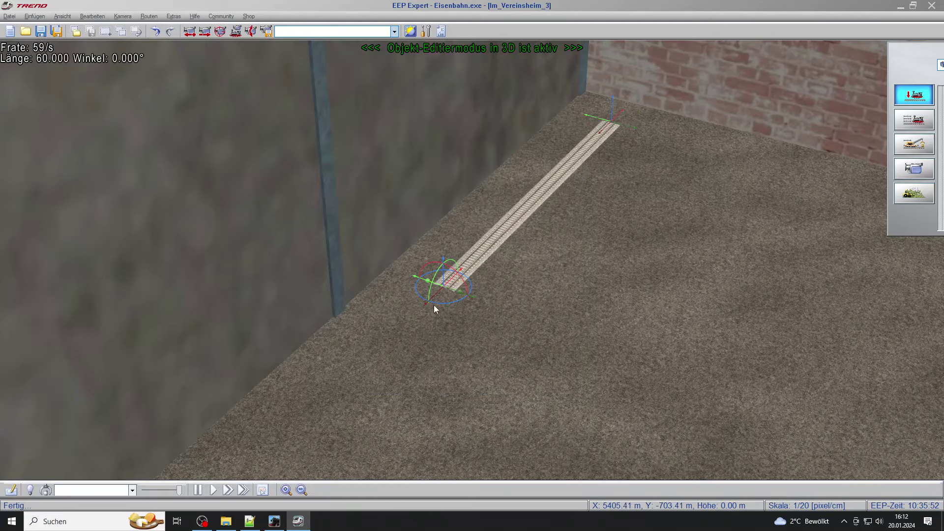
Shift the track back along the dark wall to about X 5398.93, Y -703.59.
drag(430, 295, 380, 358)
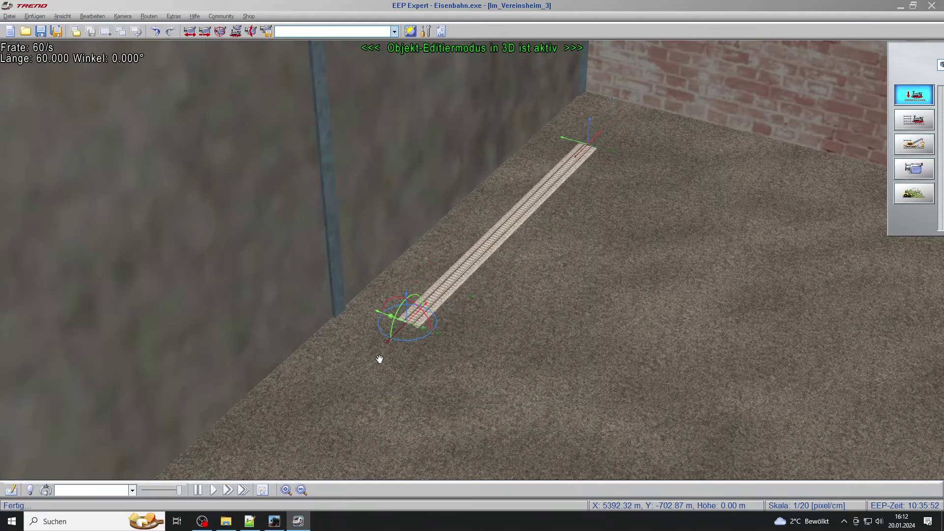
scroll(435, 338, up, 2)
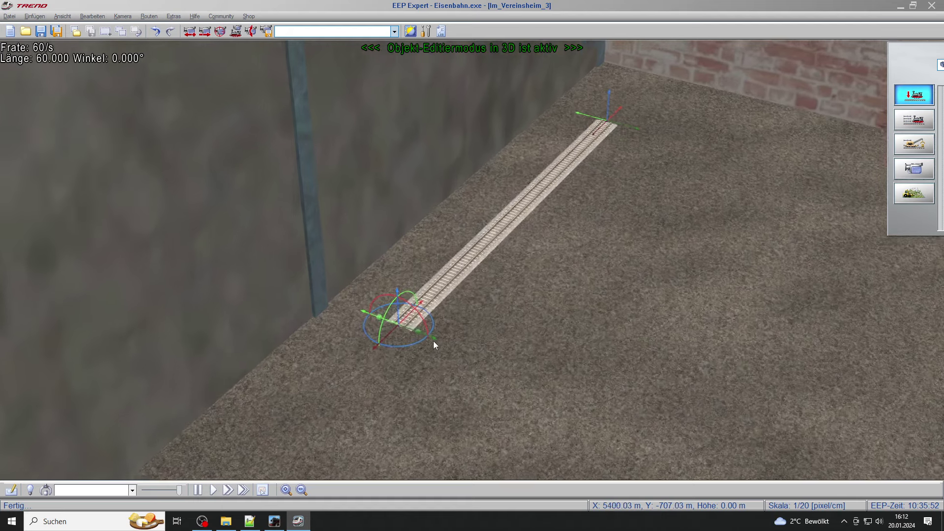
scroll(433, 341, up, 3)
drag(430, 341, 449, 376)
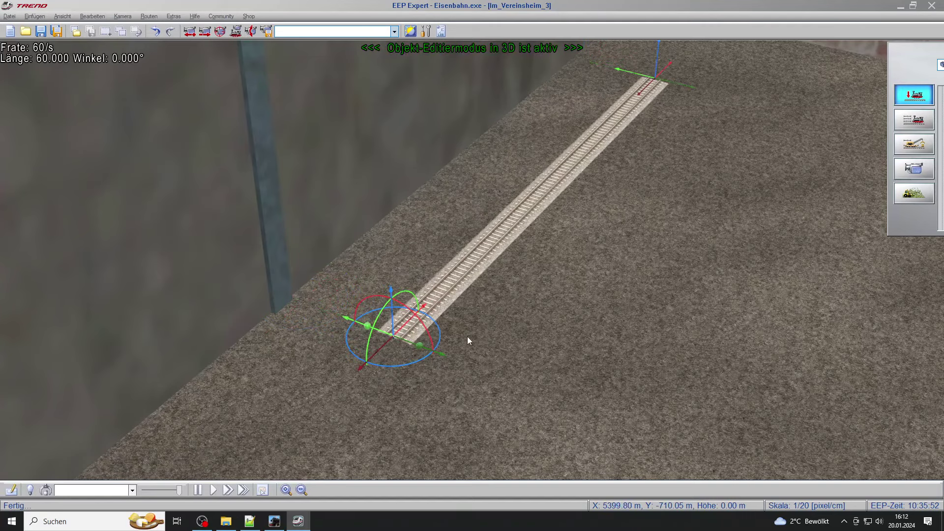
Set the track's length to 30 m in its object properties.
scroll(480, 273, down, 5)
right_drag(477, 260, 438, 331)
right_click(434, 322)
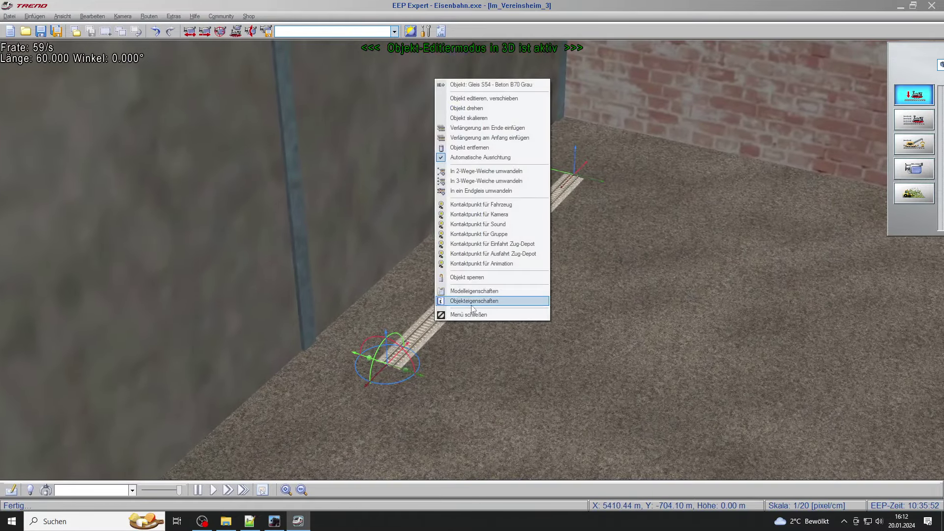
click(472, 302)
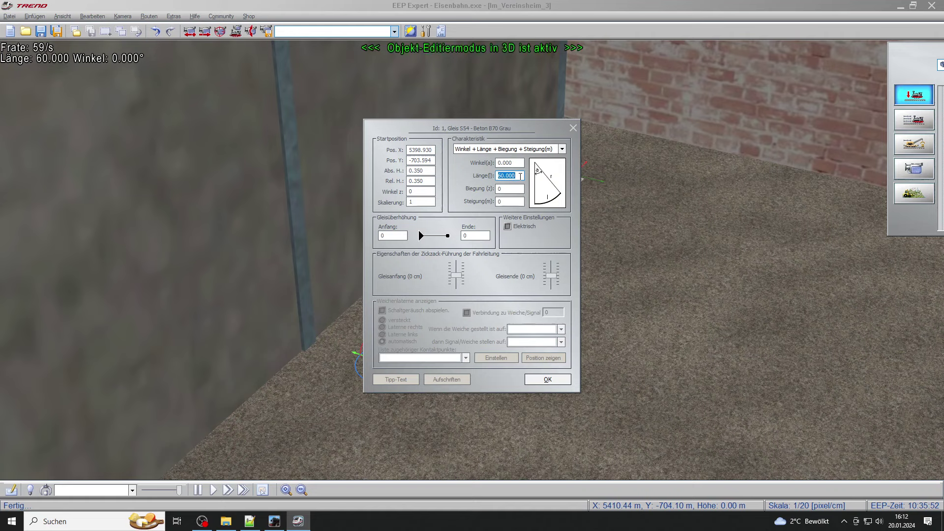
key(Return)
Insert an extension at the end of the 30 m straight track beside the dark wall.
right_drag(494, 217, 357, 318)
right_click(358, 317)
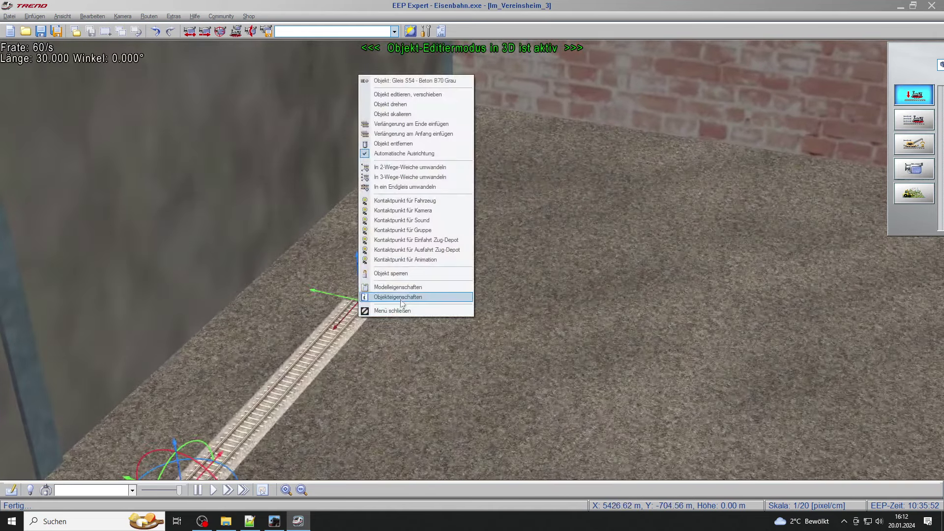
click(402, 298)
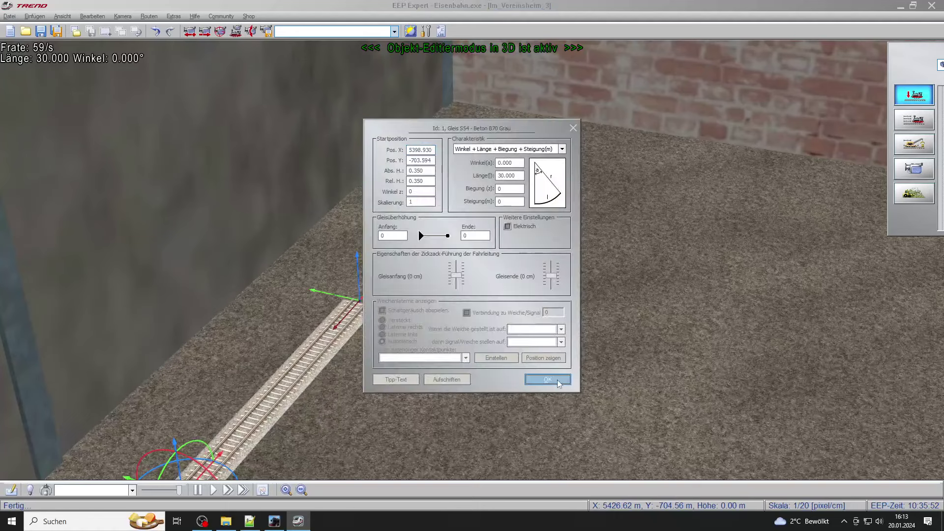
click(546, 381)
right_click(348, 332)
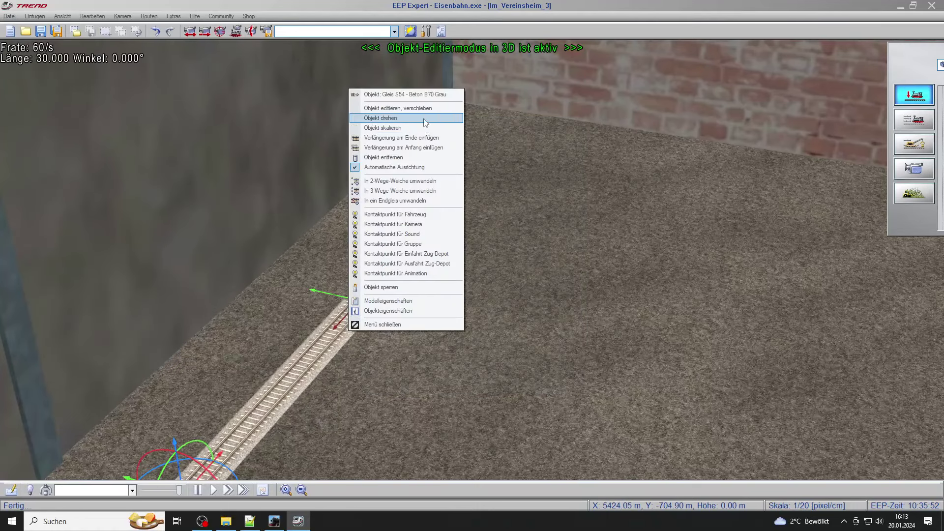
click(424, 138)
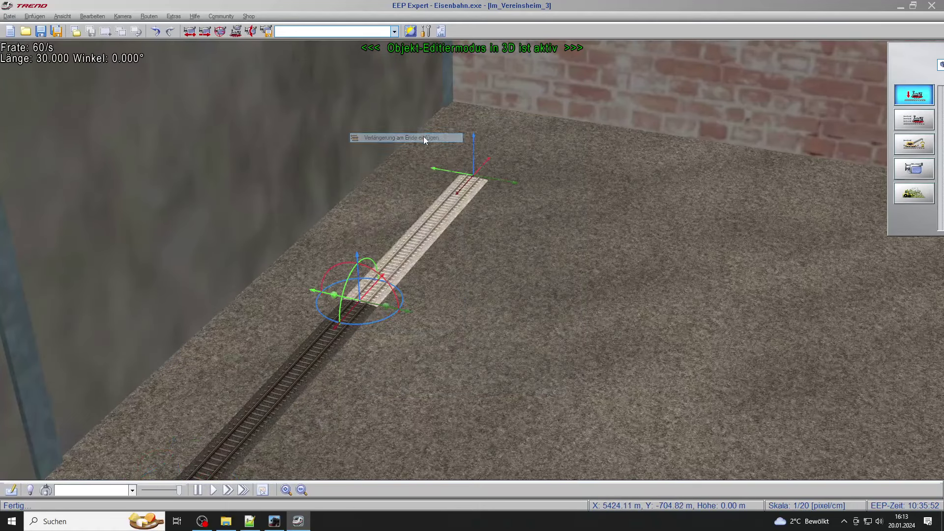
Set the Winkel (a) of the extension track to -45° in its object properties.
right_click(444, 219)
click(483, 431)
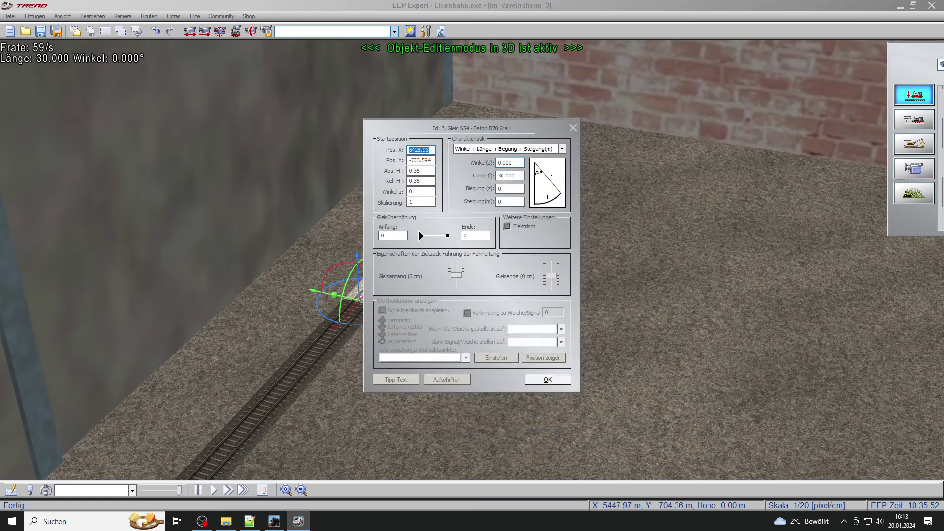
double_click(522, 163)
text(-45)
key(Return)
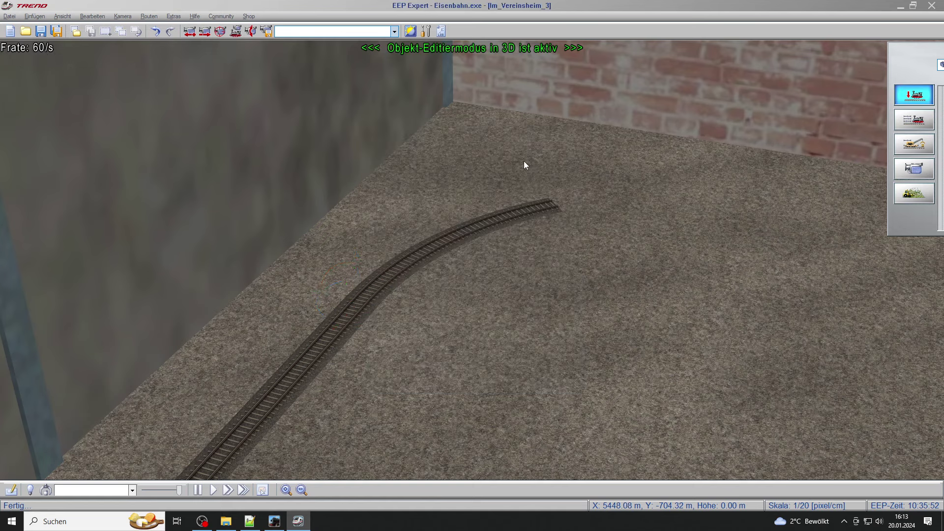
Set the Biegung (z) of the curved extension track to 0.5 in its object properties.
right_click(483, 229)
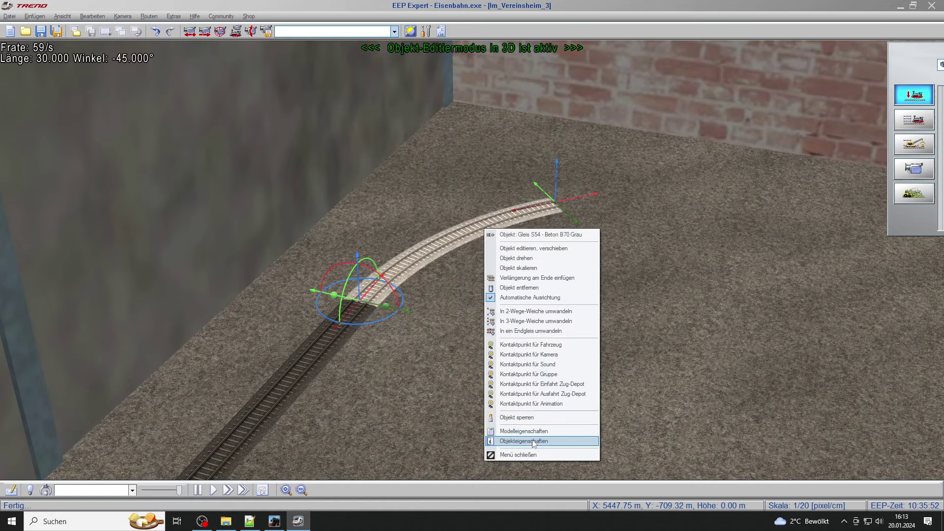
click(502, 430)
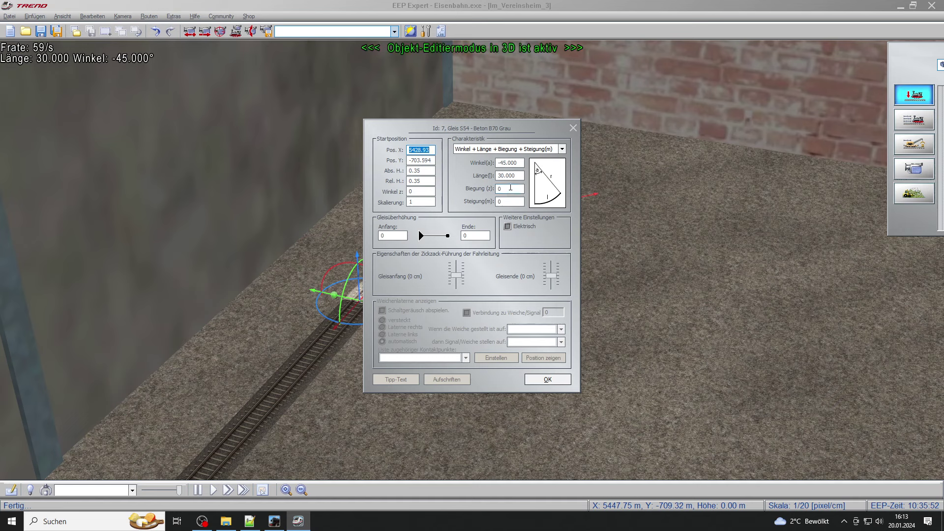
text(5)
key(Return)
scroll(511, 187, up, 8)
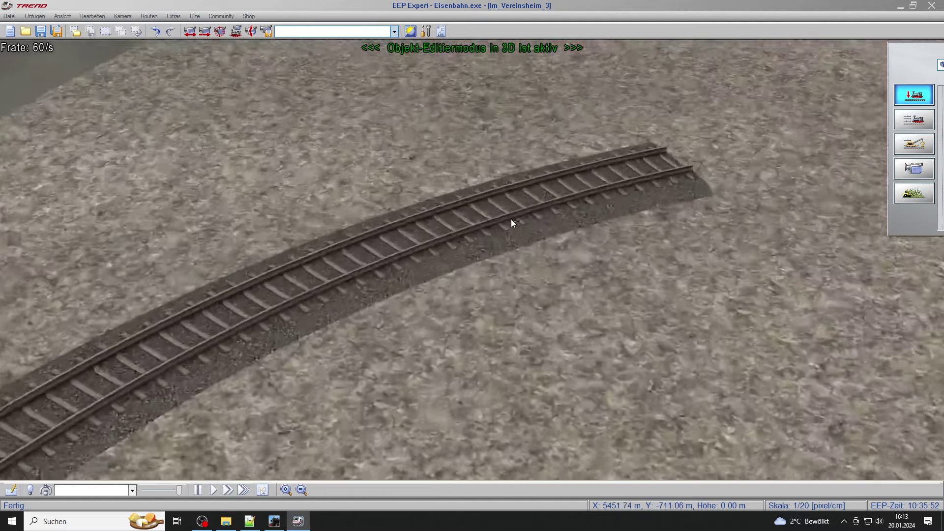
scroll(511, 219, down, 10)
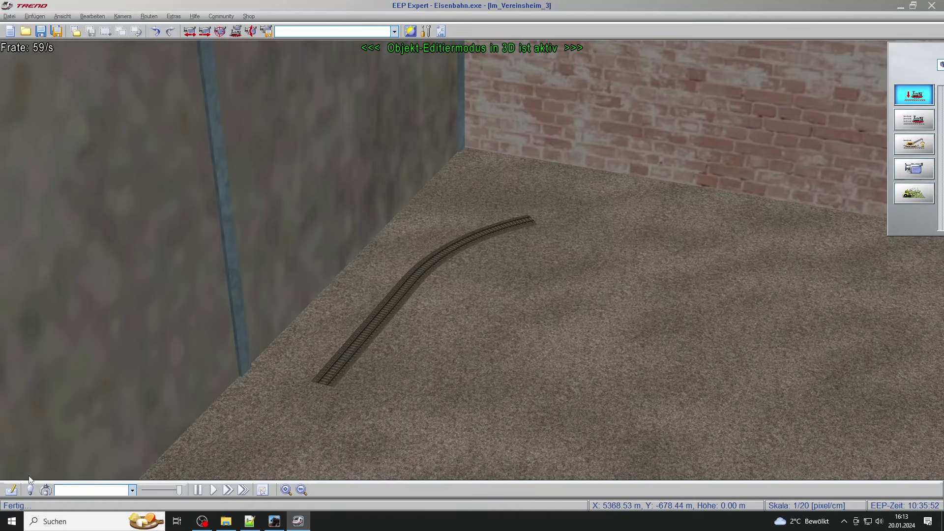
Switch to the 2D plan, activate the railway track layer and select the curved track.
click(11, 490)
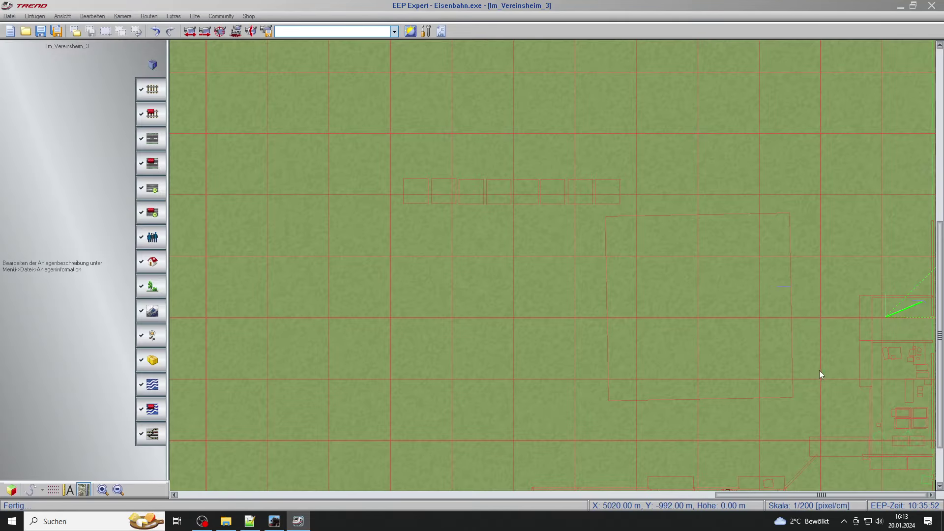
scroll(736, 228, up, 1)
drag(826, 494, 884, 493)
scroll(836, 268, up, 2)
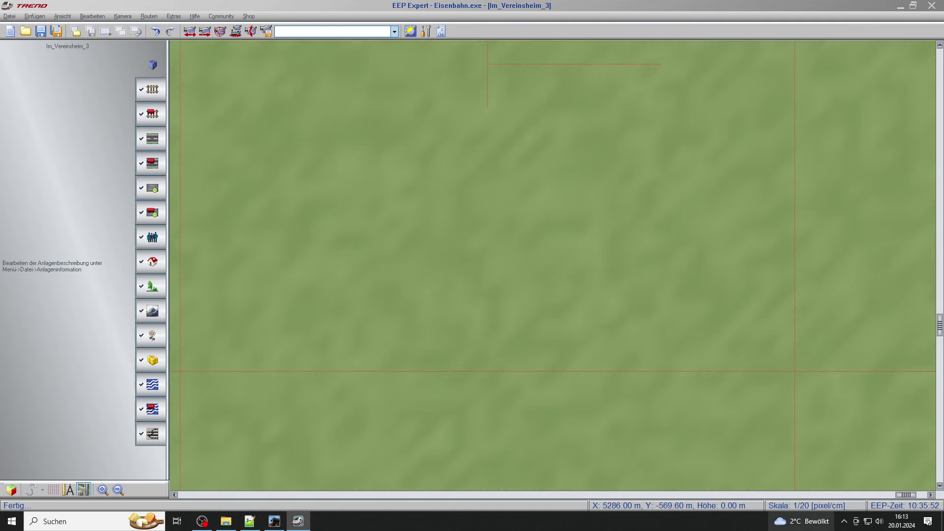
click(892, 495)
drag(891, 498, 937, 484)
drag(940, 329, 939, 358)
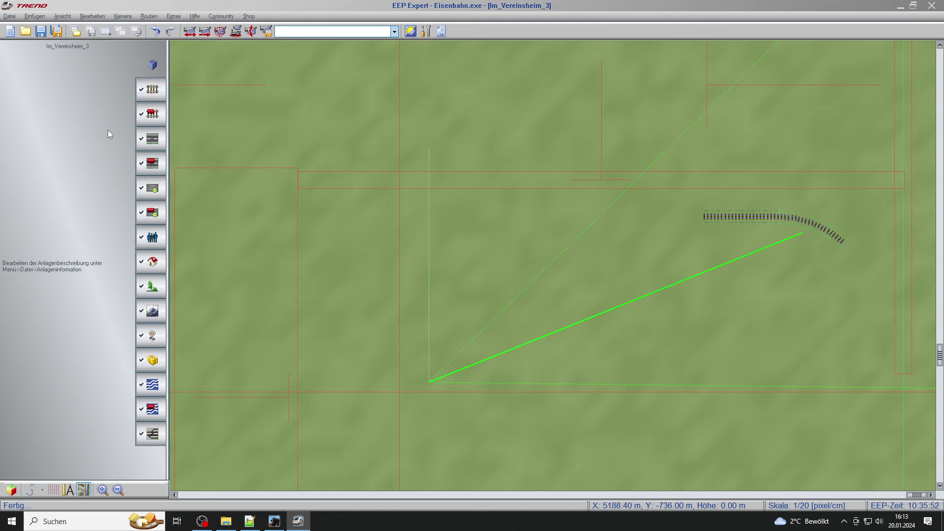
click(159, 91)
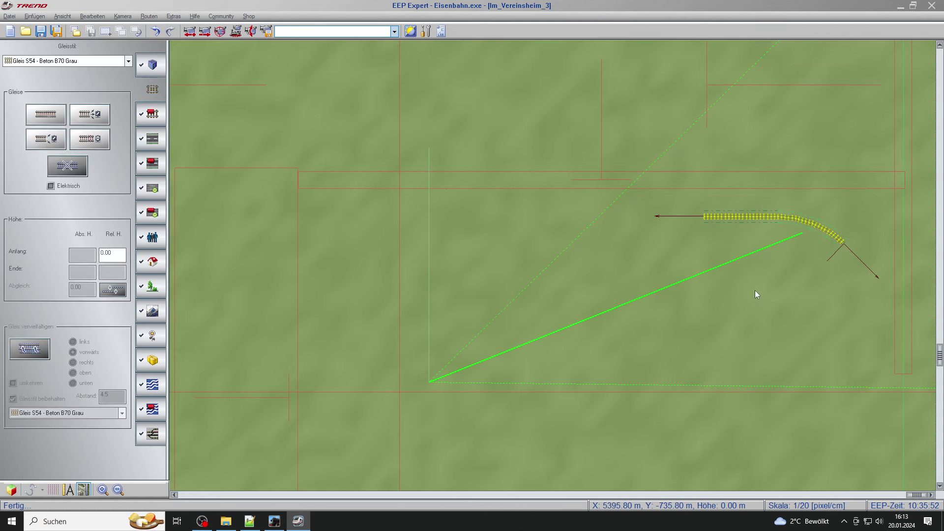
click(812, 229)
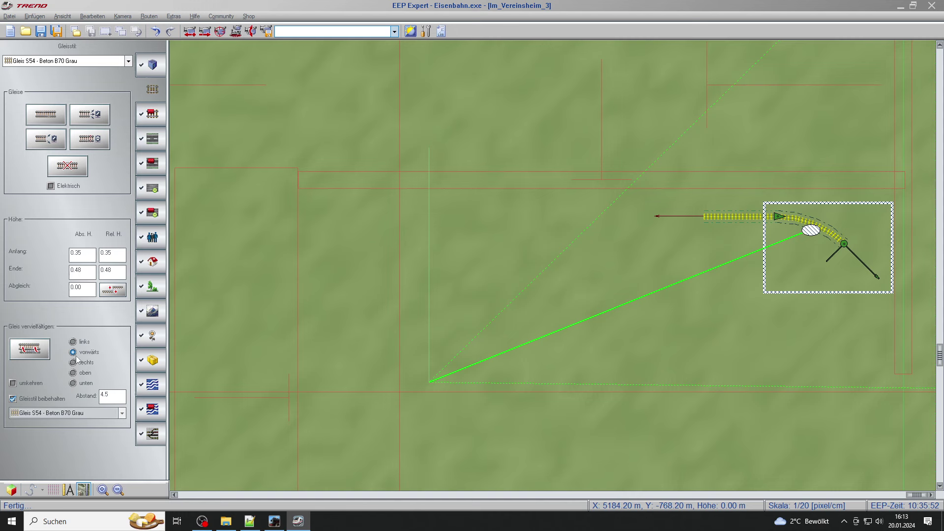
Multiply the selected curve six times in the vorwärts direction to continue the circle.
click(39, 351)
click(41, 352)
click(29, 349)
click(29, 349)
click(29, 349)
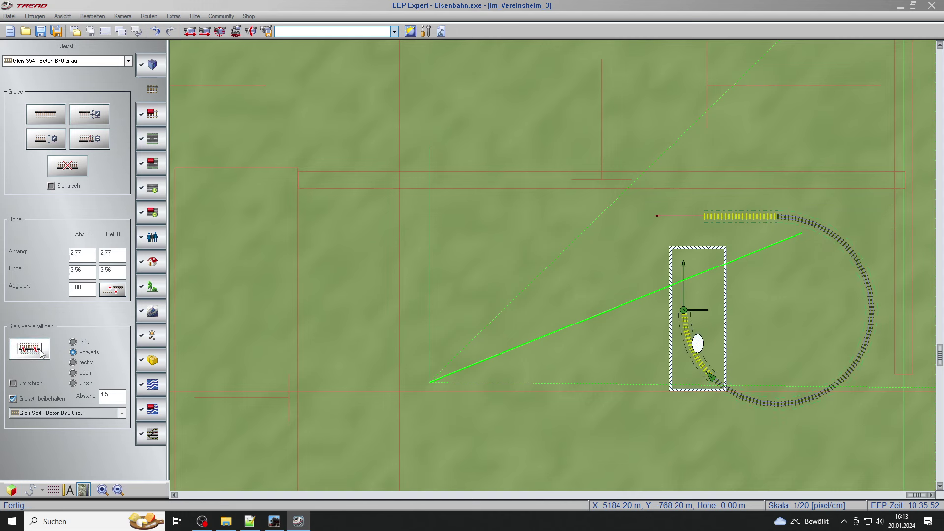
click(30, 350)
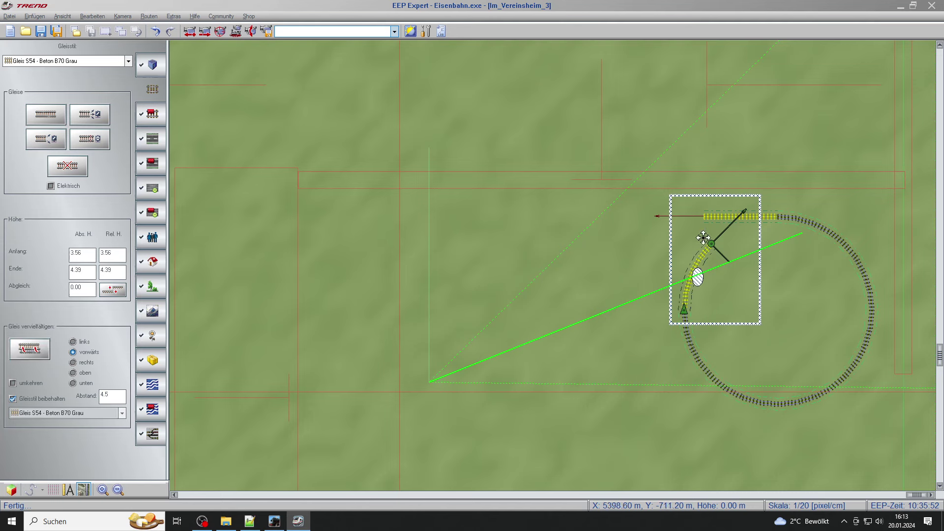
Check the angle, bend and slope in the object properties of the last duplicated curve.
right_click(703, 259)
click(743, 324)
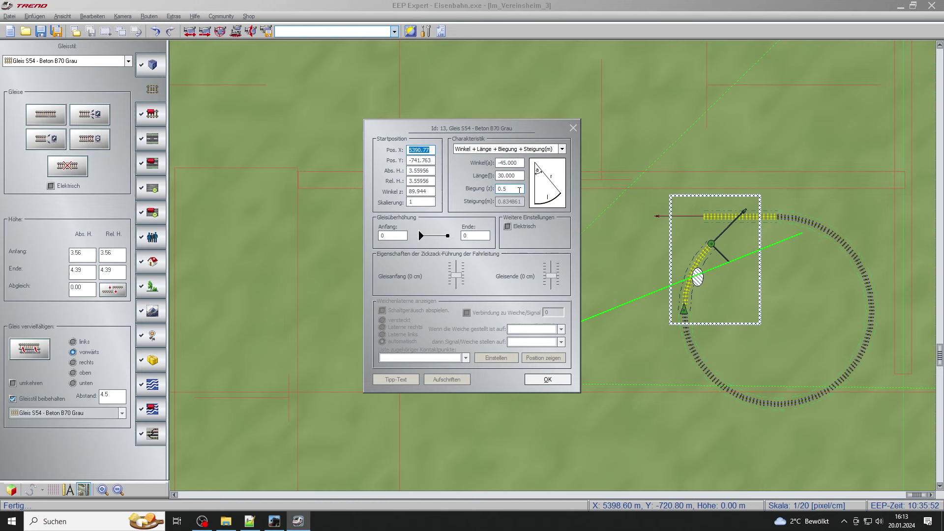
click(562, 377)
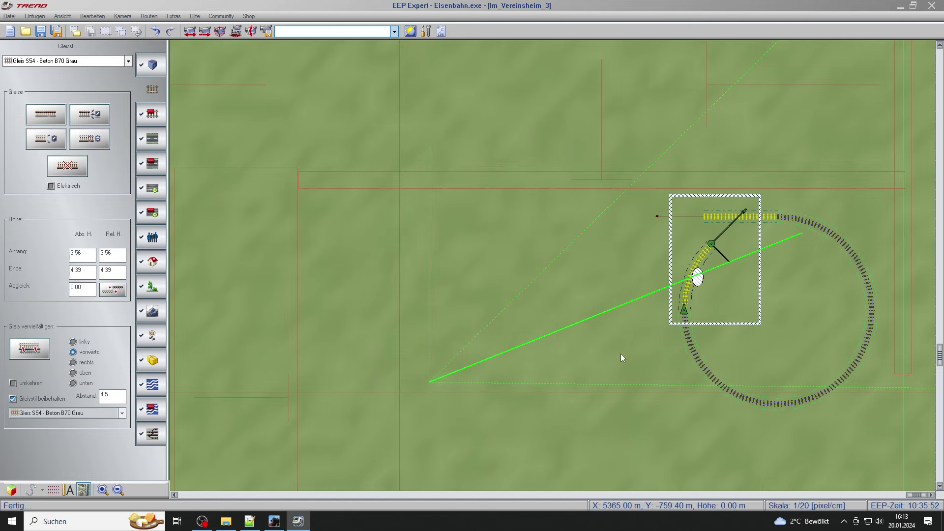
Multiply the straight track twice to the right (rechts) with an Abstand of 4.5.
scroll(777, 319, up, 1)
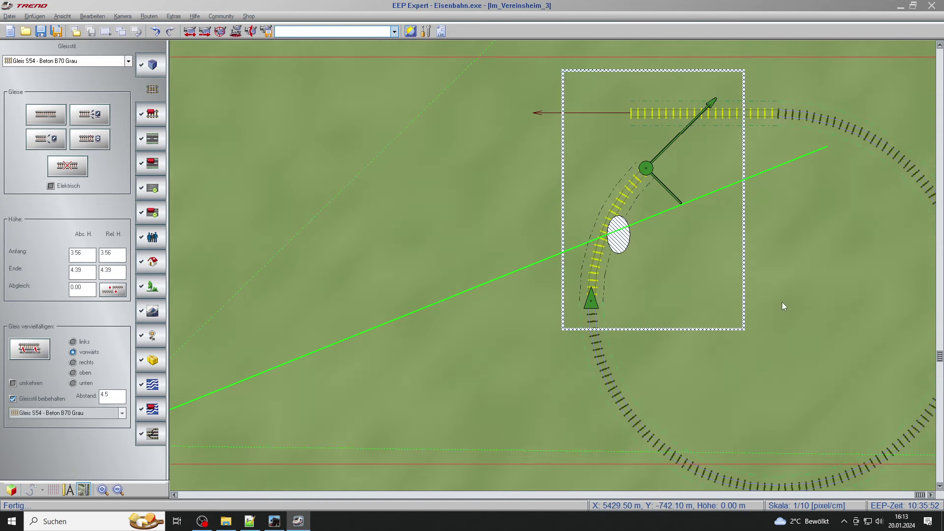
click(424, 192)
click(743, 114)
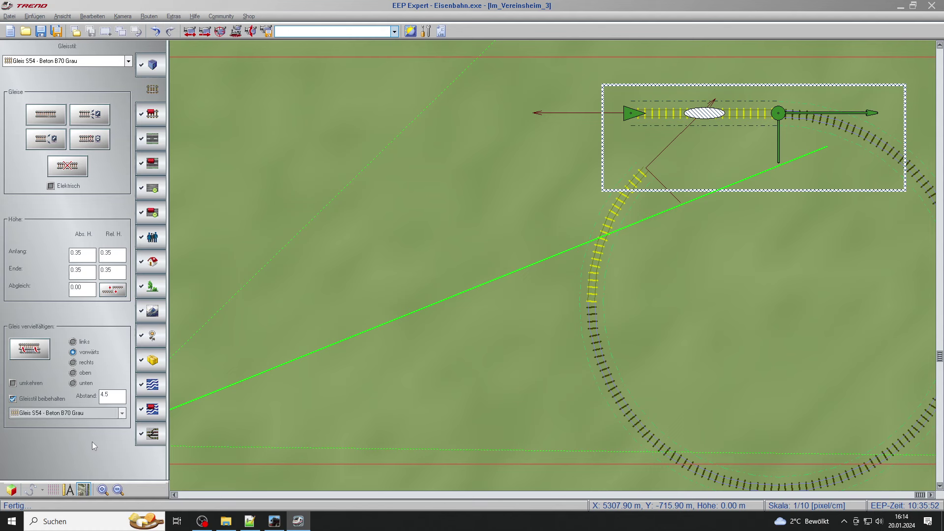
click(86, 365)
click(31, 349)
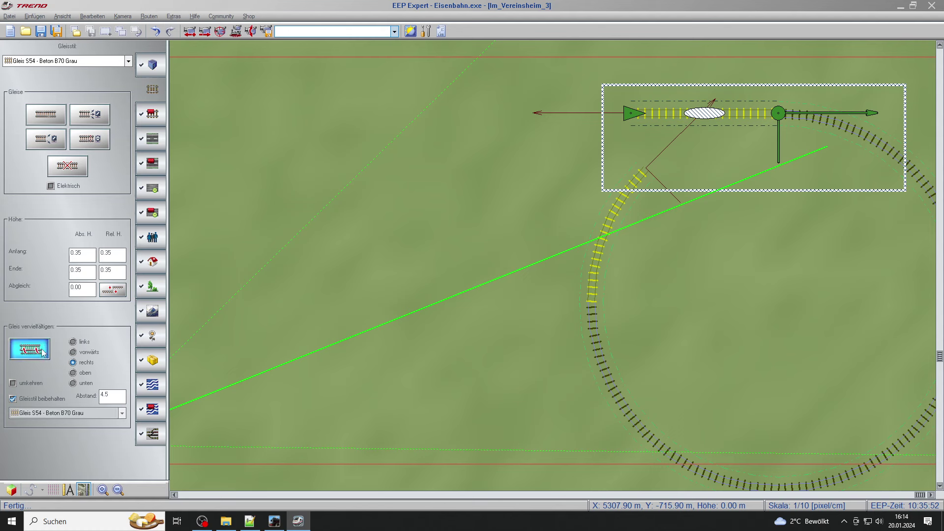
click(31, 349)
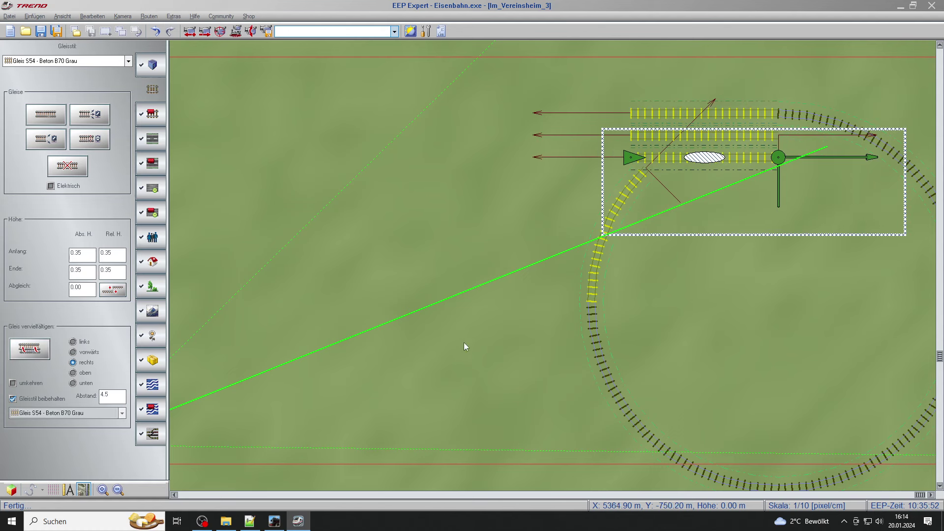
click(758, 303)
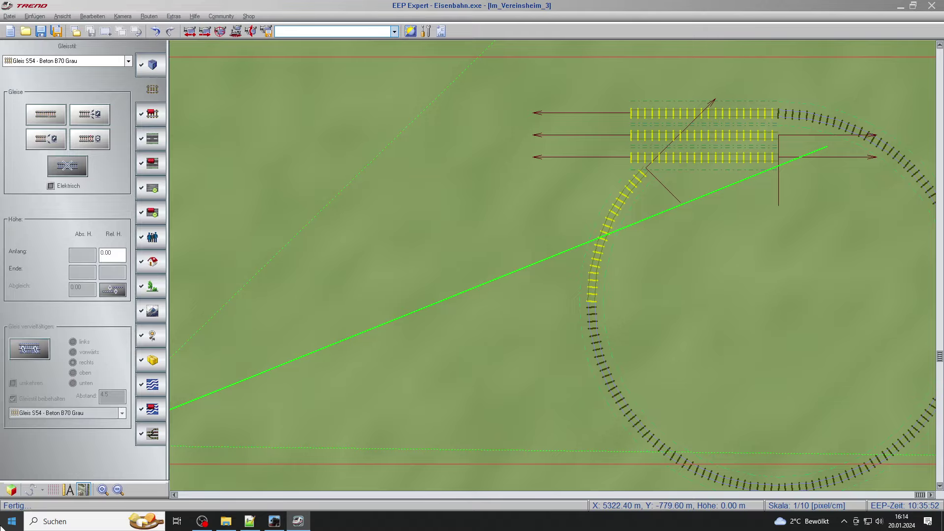
Return to the 3D view and examine the rising track circle and the parallel straight tracks.
click(10, 490)
scroll(438, 334, up, 10)
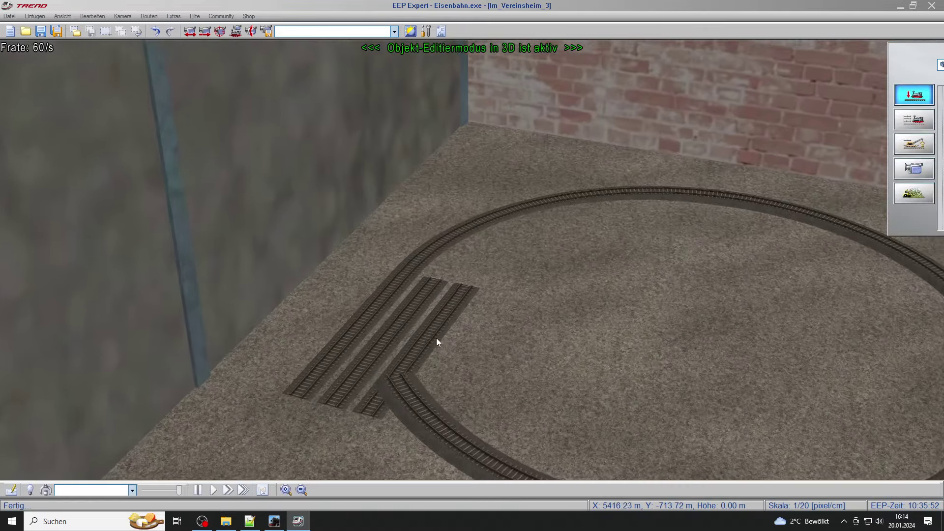
scroll(435, 334, down, 10)
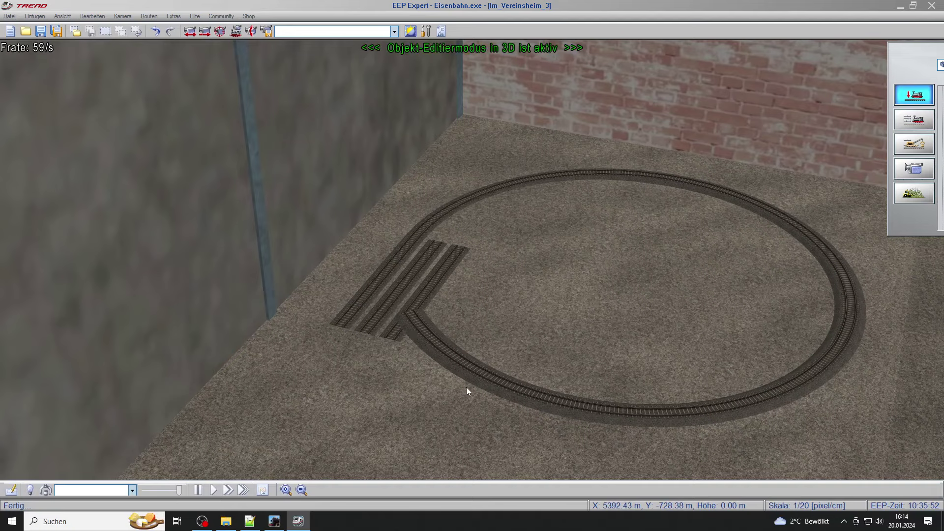
Switch to EEP_ModellKatalog and filter the models by the name "posten".
click(274, 523)
click(199, 44)
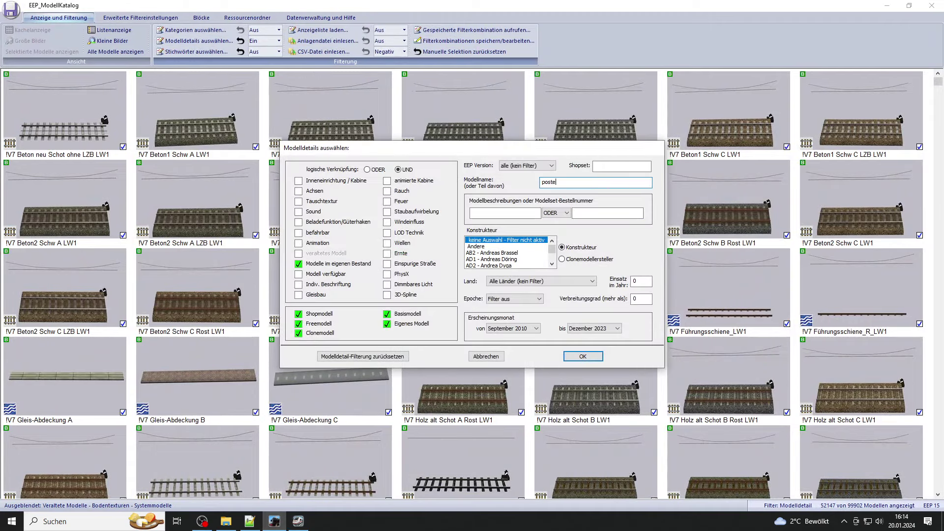
text(posten)
key(Return)
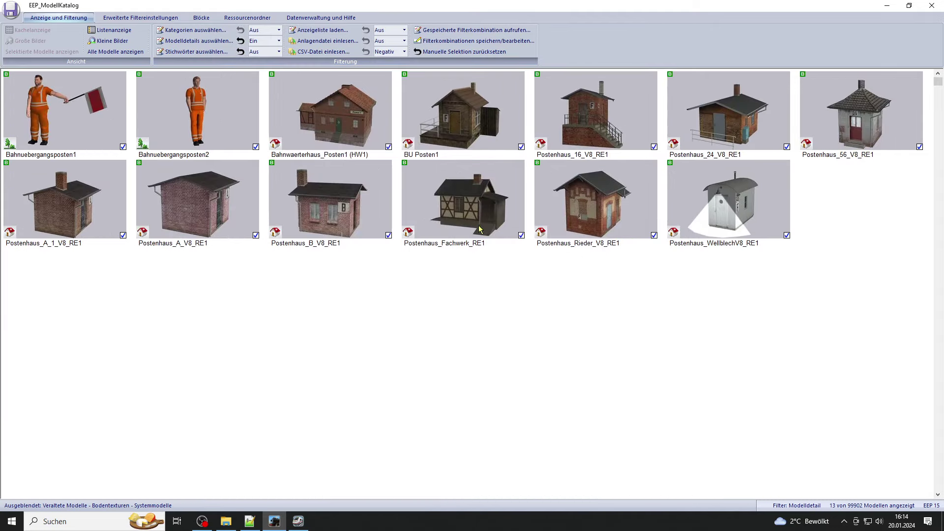
click(195, 52)
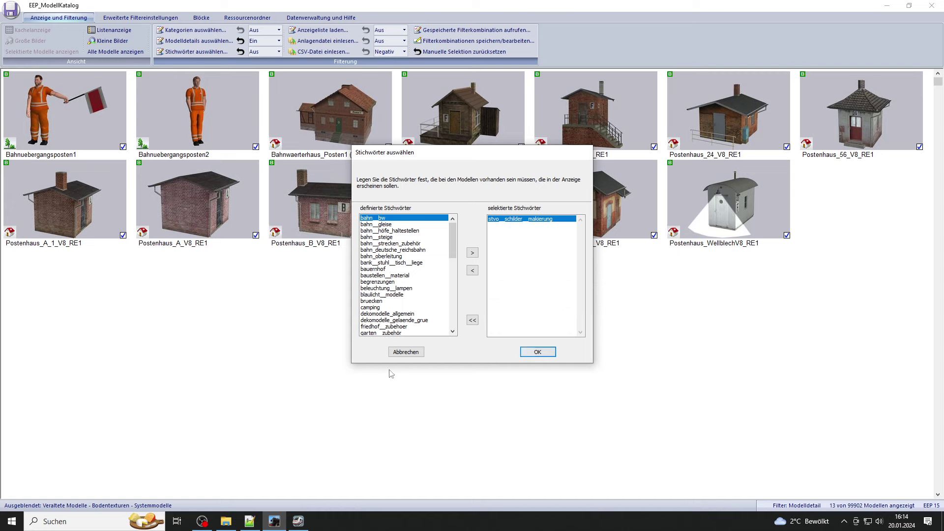
click(406, 352)
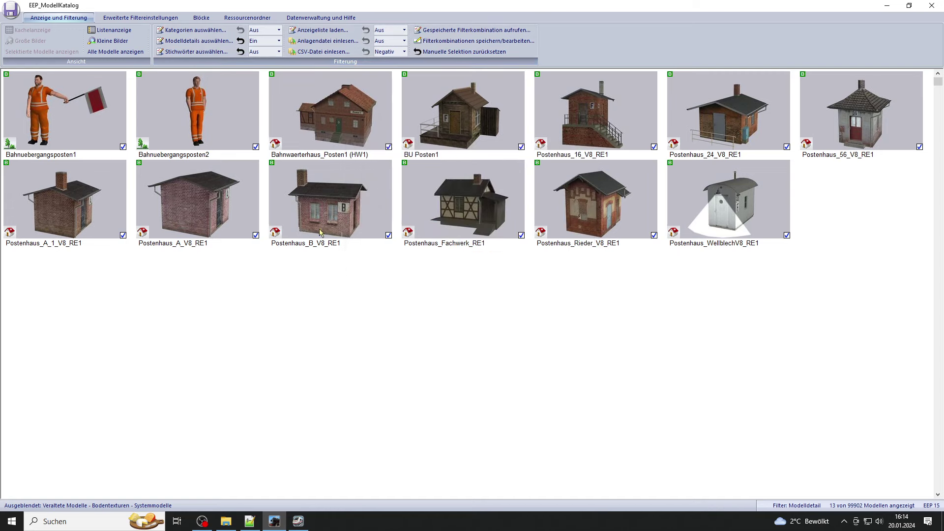
click(278, 51)
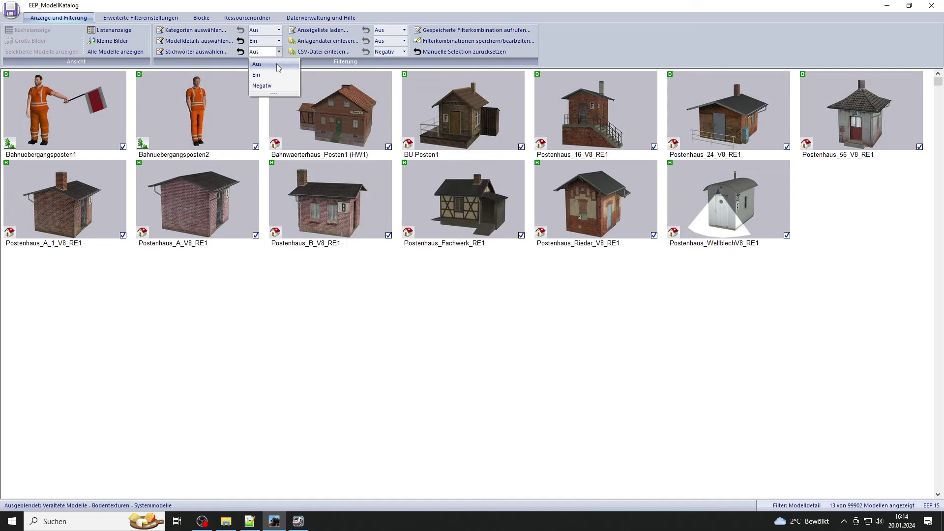
click(278, 64)
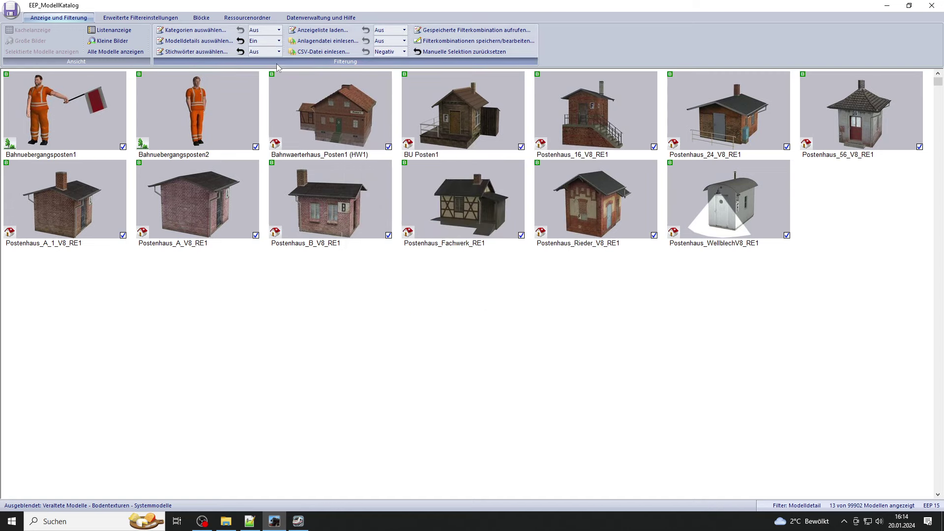
Change the model name filter to "pfosten" and browse the matching post models.
click(196, 41)
click(544, 182)
text(fosten)
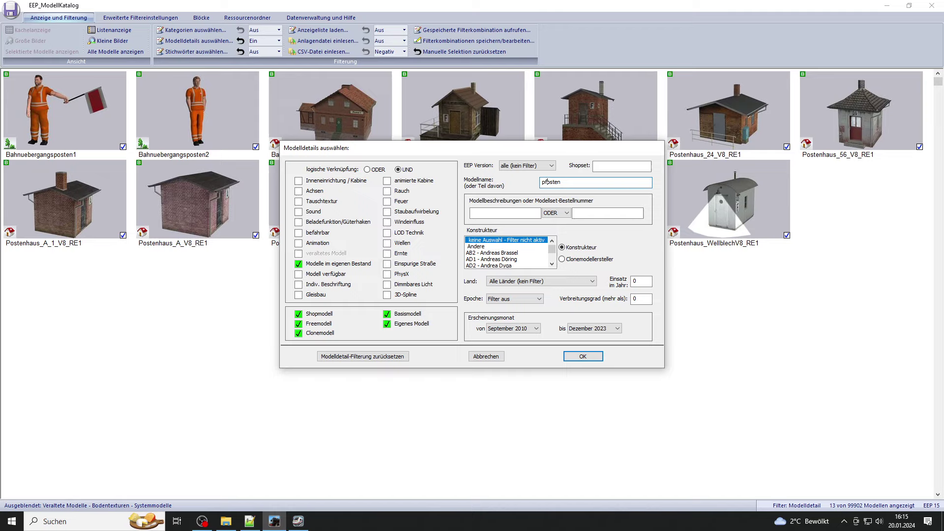
key(Return)
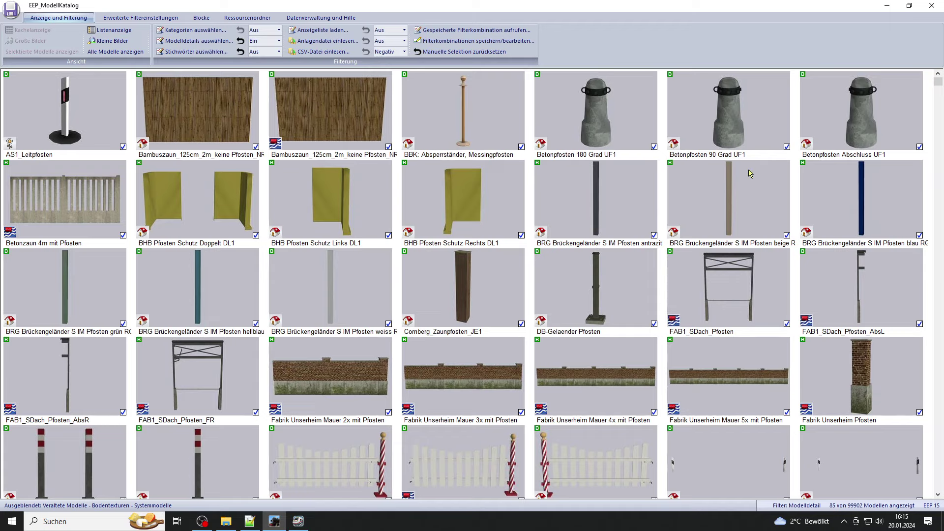
scroll(749, 188, down, 5)
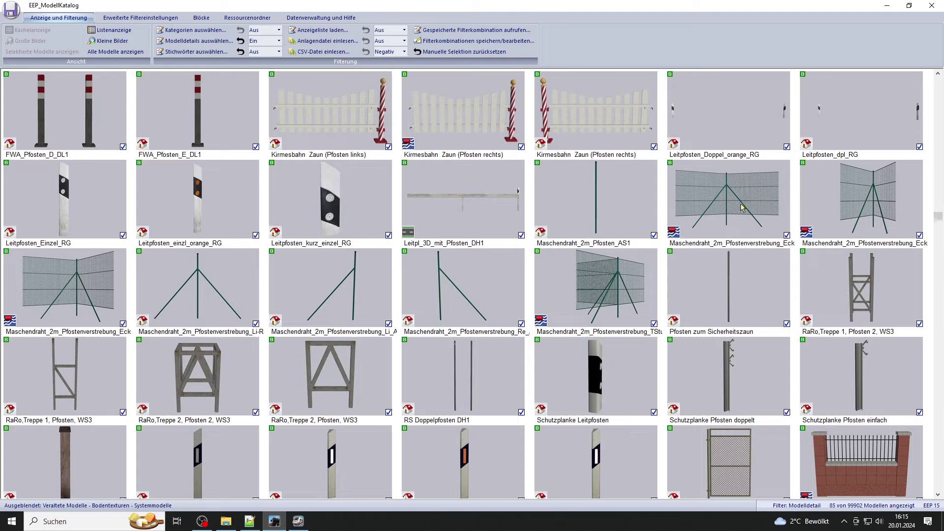
Open the details of the post model BRG Brückengeländer S IM Pfosten beige RG3, copy its model name and review its details.
scroll(743, 207, down, 3)
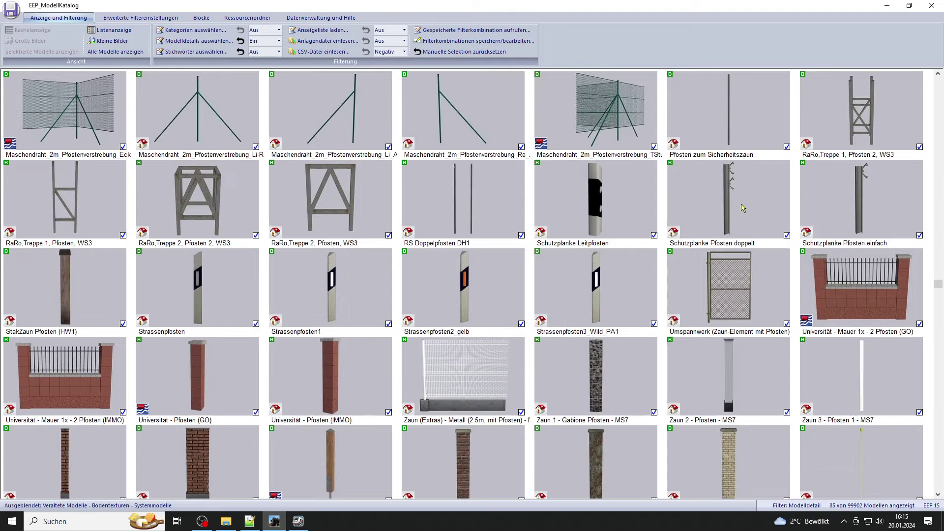
scroll(743, 207, up, 8)
double_click(733, 203)
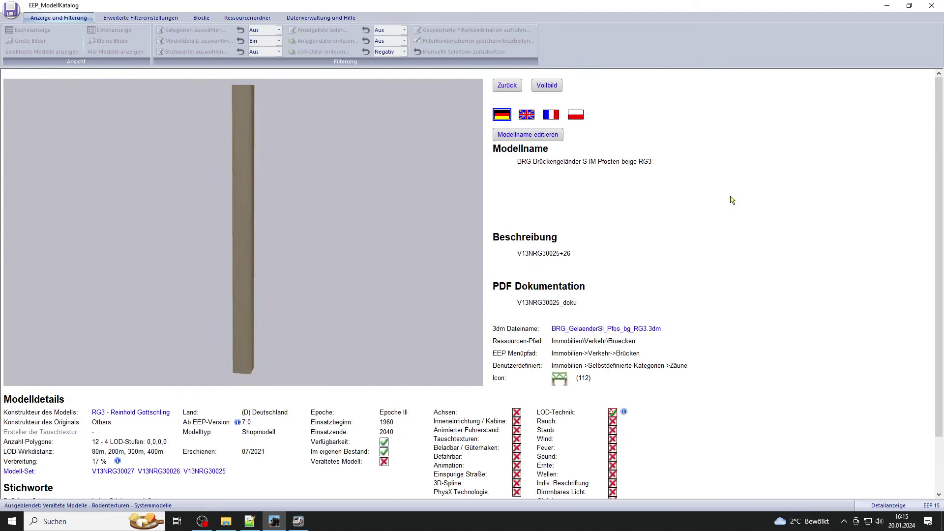
click(578, 165)
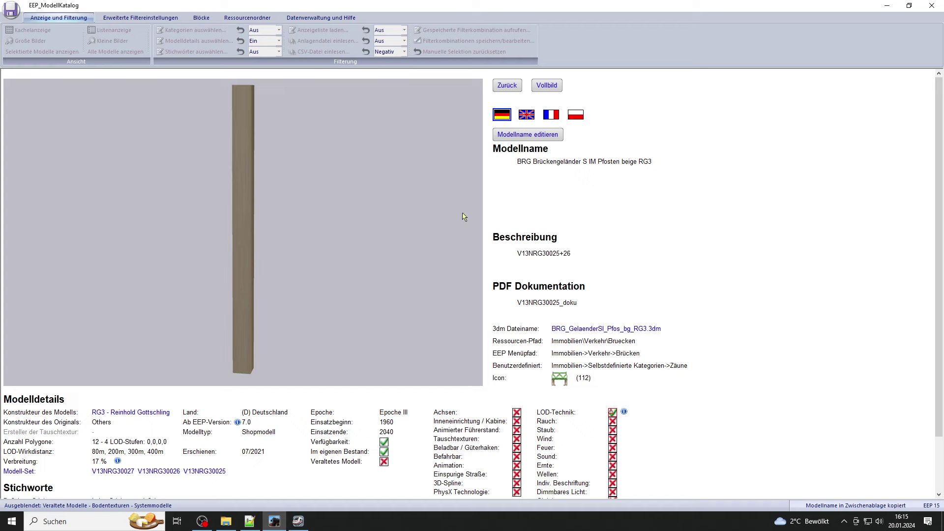
click(413, 229)
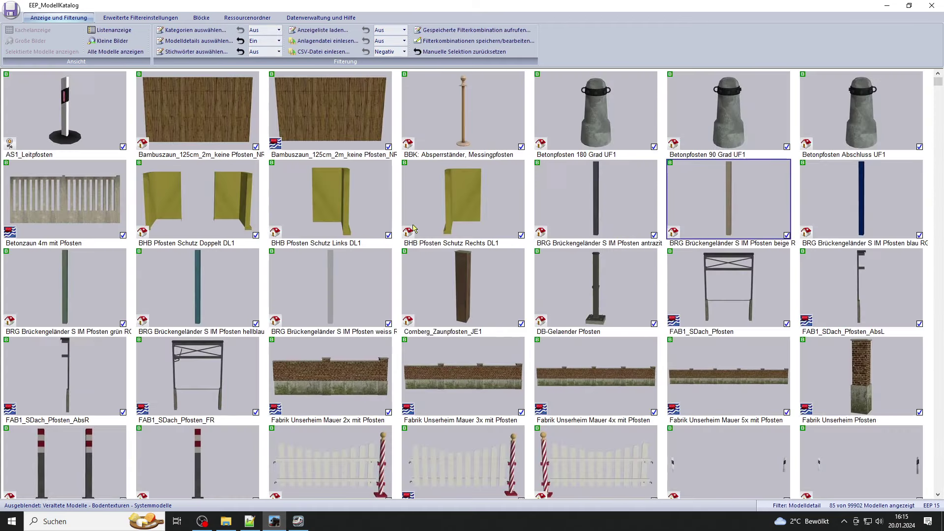
double_click(734, 201)
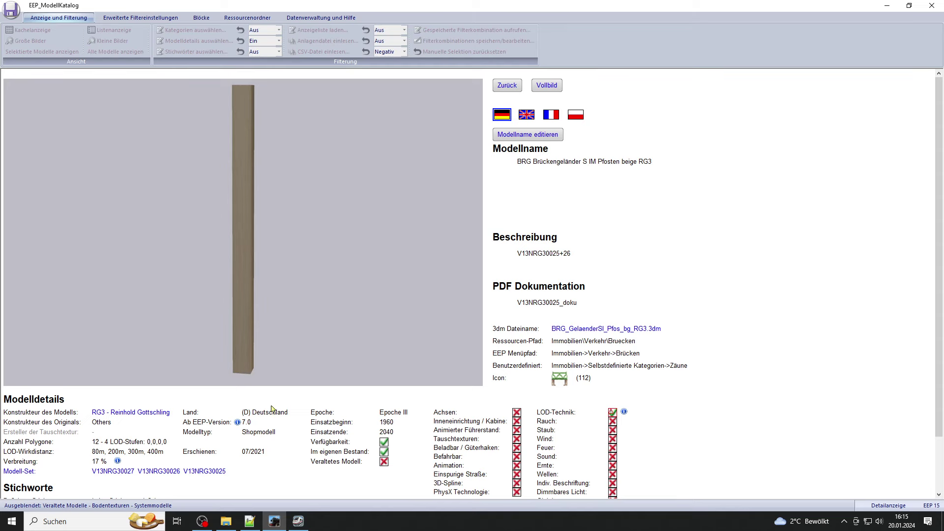
double_click(331, 302)
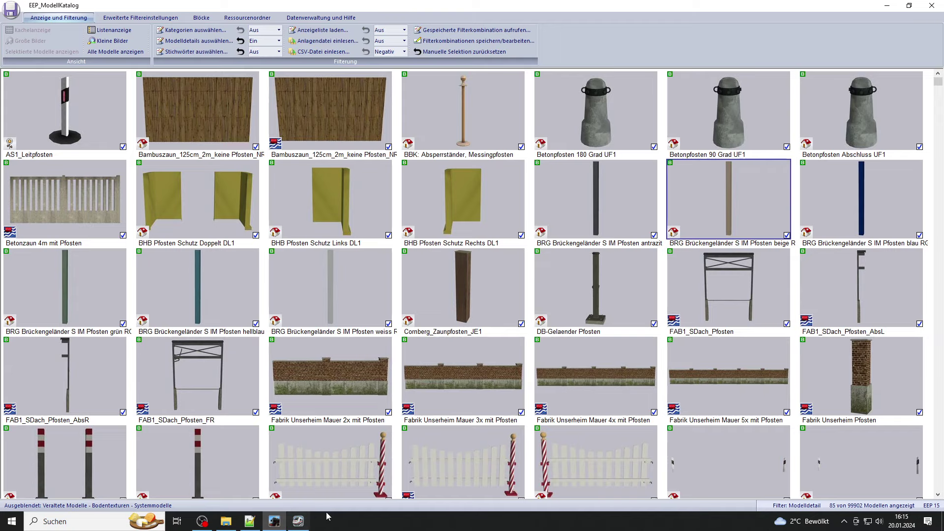
Switch to EEP Expert, search the Immobilien models for the copied name and place the beige post inside the circle beside the parallel tracks.
click(299, 521)
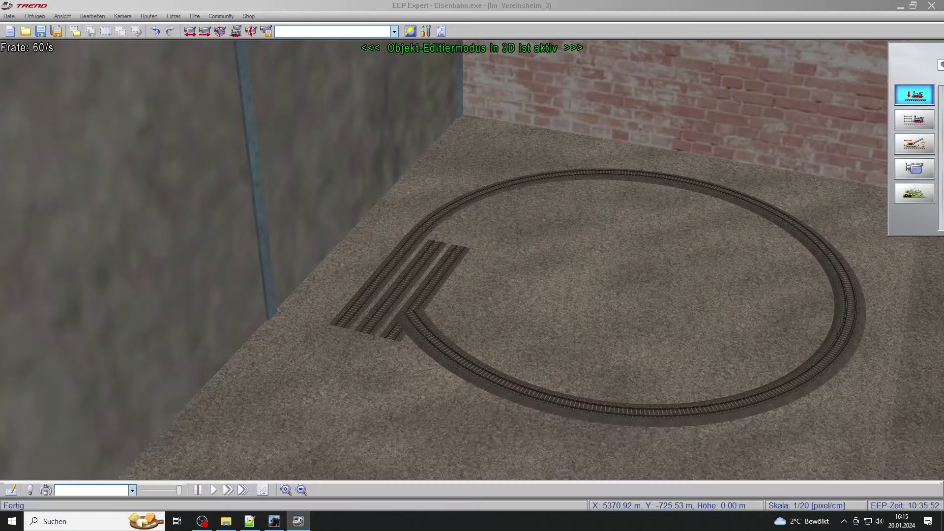
click(583, 44)
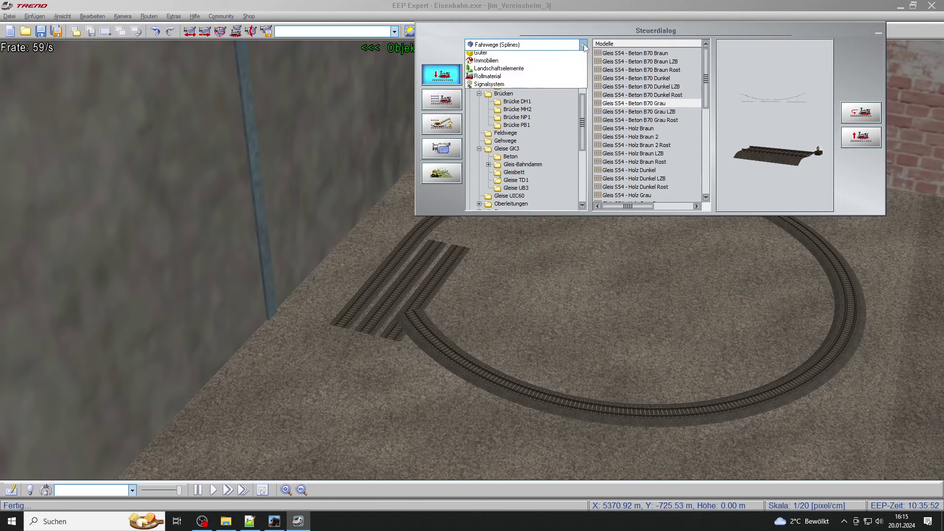
click(549, 152)
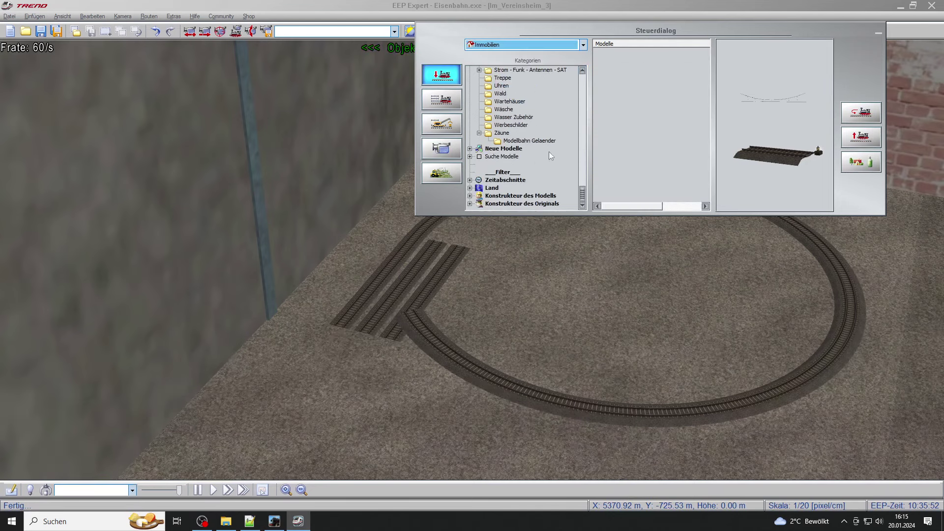
click(514, 157)
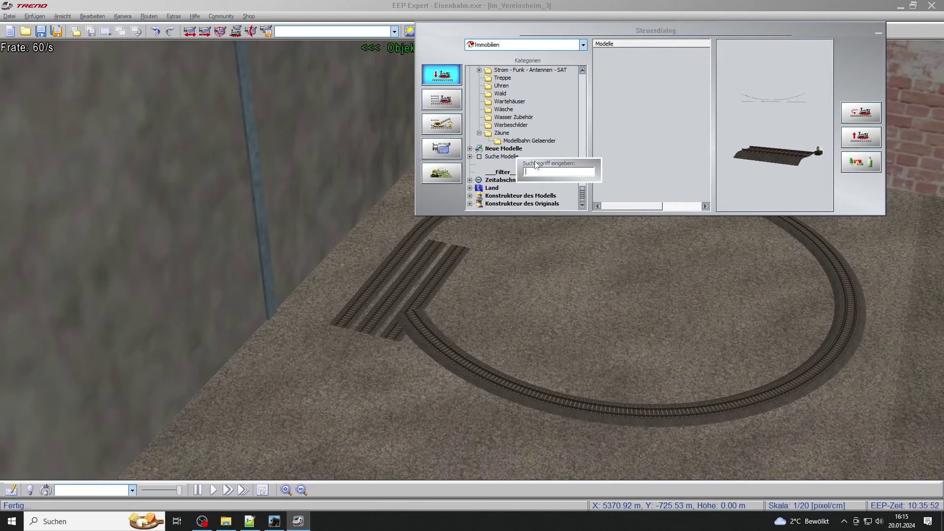
key(ctrl+v)
key(Return)
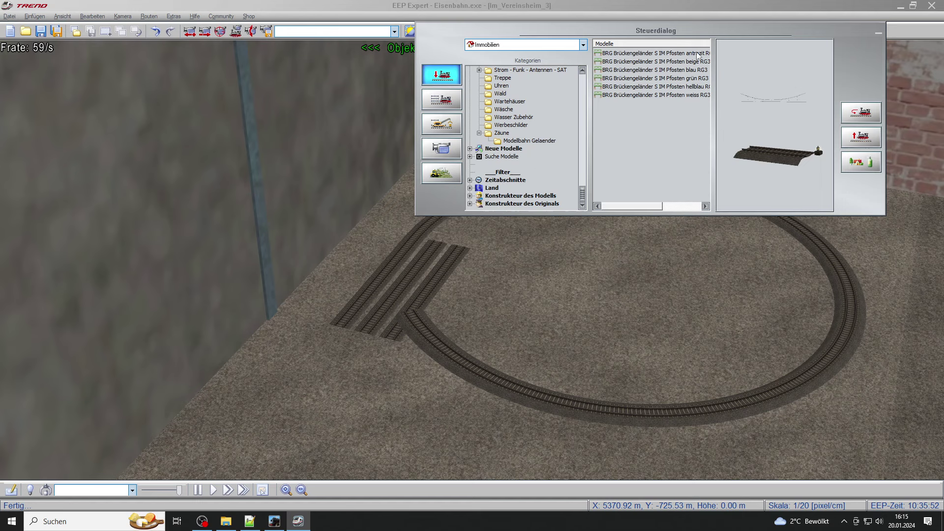
click(683, 61)
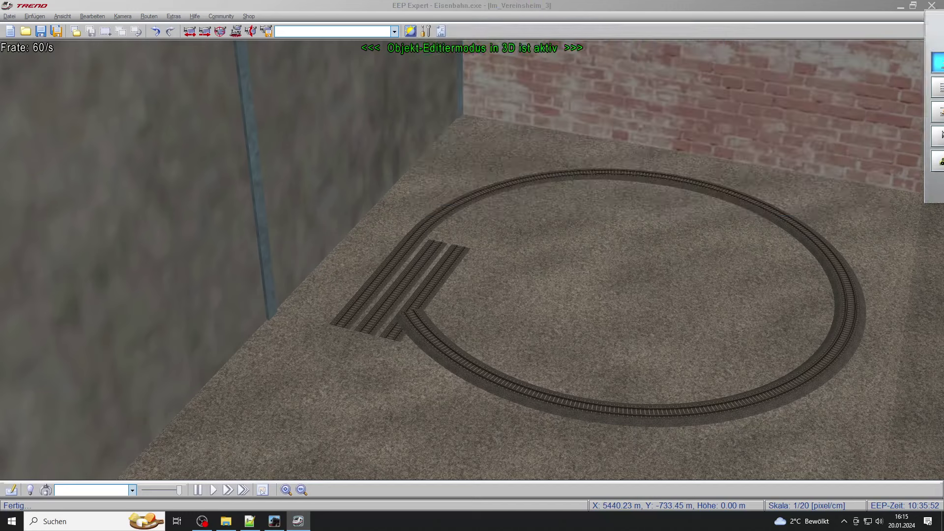
Switch to the 2D plan and activate the Immobilien layer at the parallel tracks.
click(11, 490)
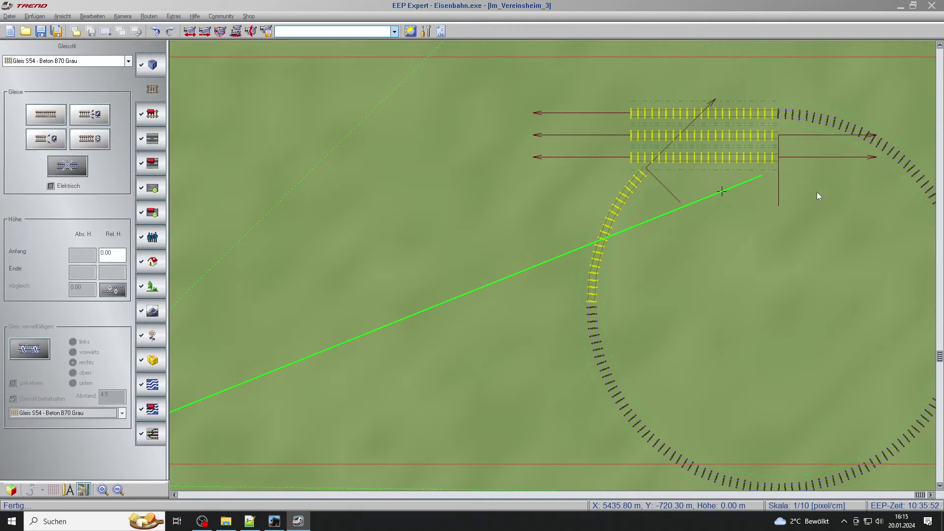
scroll(806, 177, up, 1)
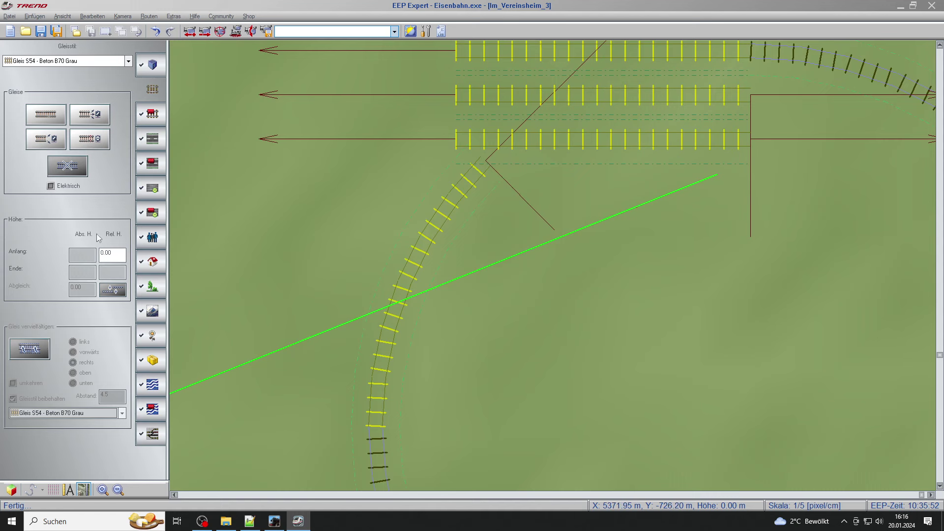
click(150, 262)
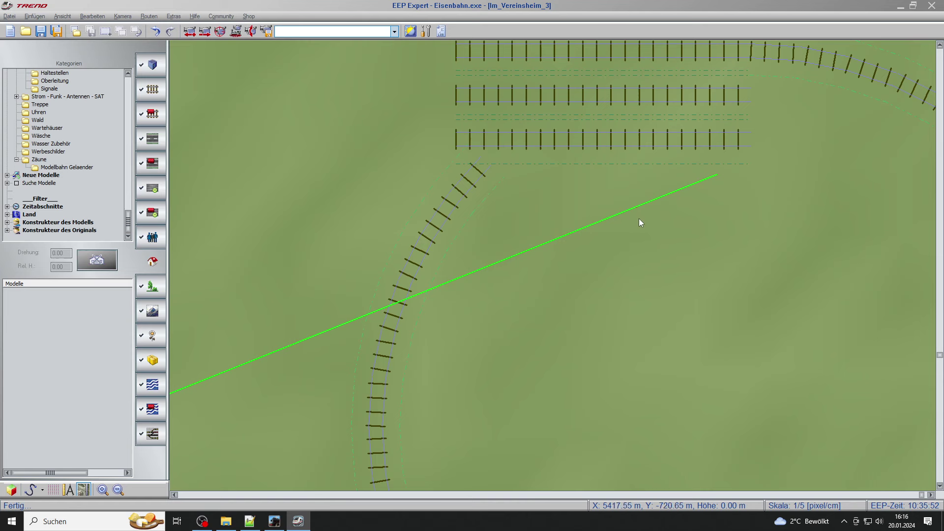
right_click(639, 205)
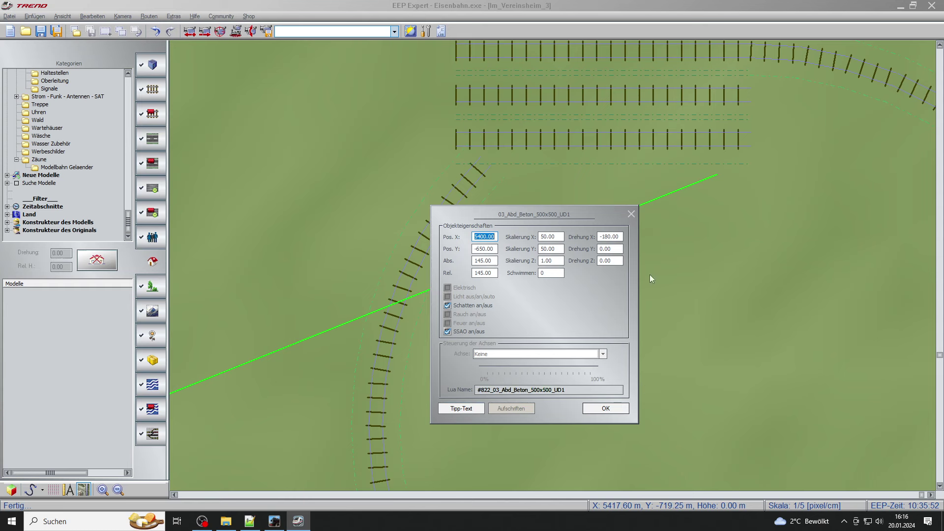
click(632, 217)
scroll(730, 213, up, 2)
scroll(712, 214, down, 1)
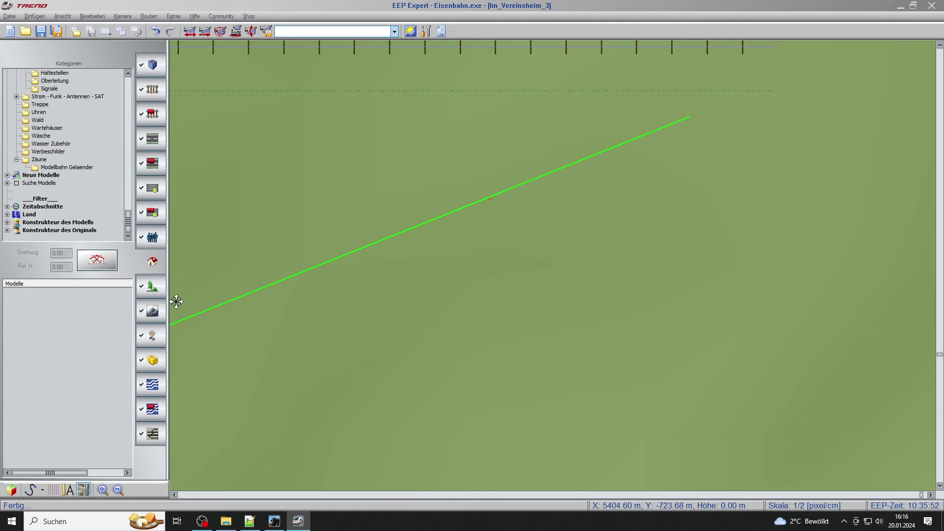
scroll(332, 295, up, 3)
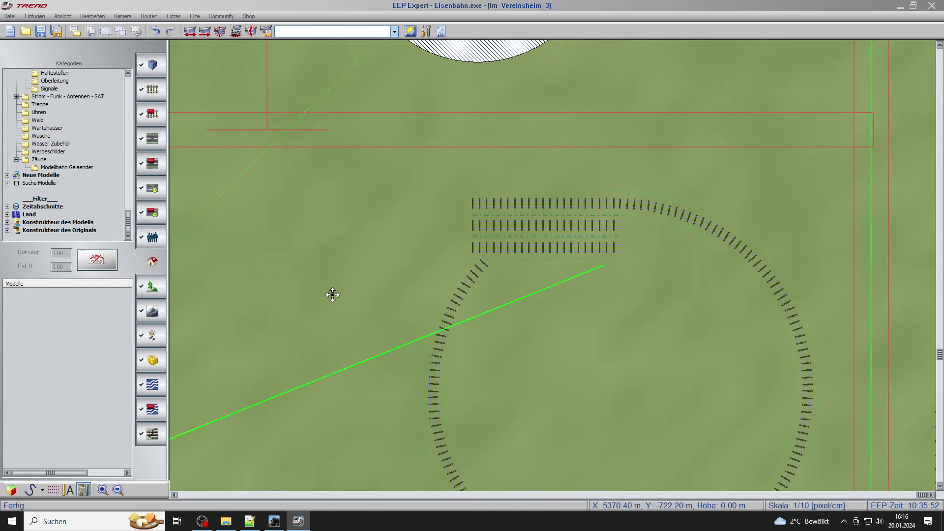
Return to the 3D view, locate the small beige post beside the inner straight track and open its Objekteigenschaften.
click(11, 489)
scroll(541, 353, up, 10)
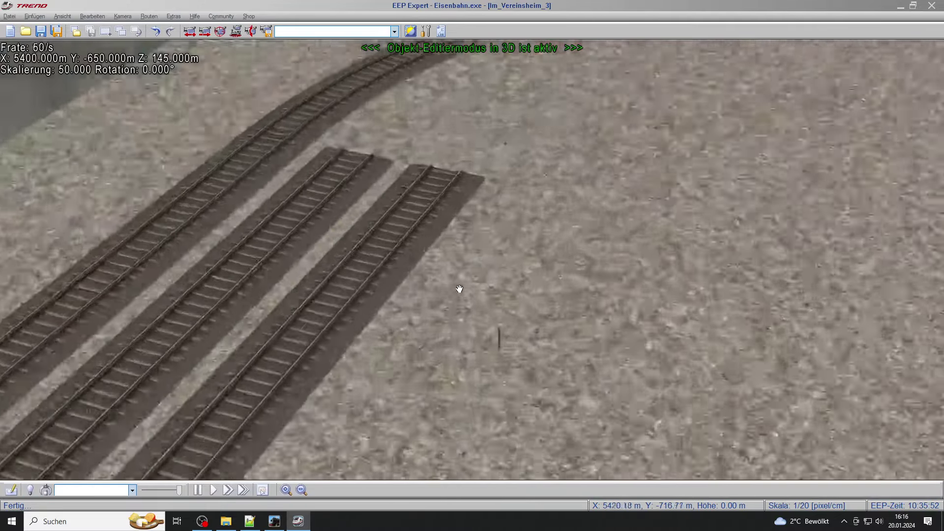
scroll(449, 294, down, 10)
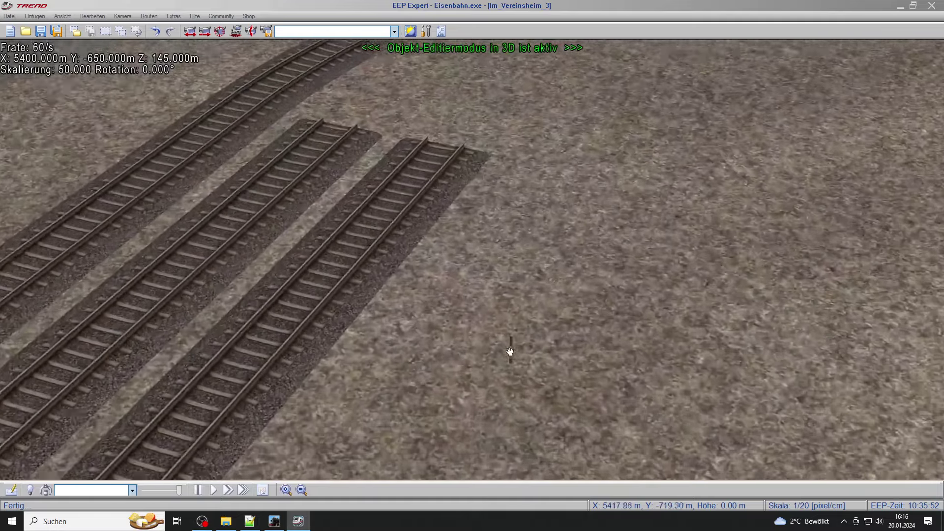
scroll(509, 351, down, 3)
click(521, 371)
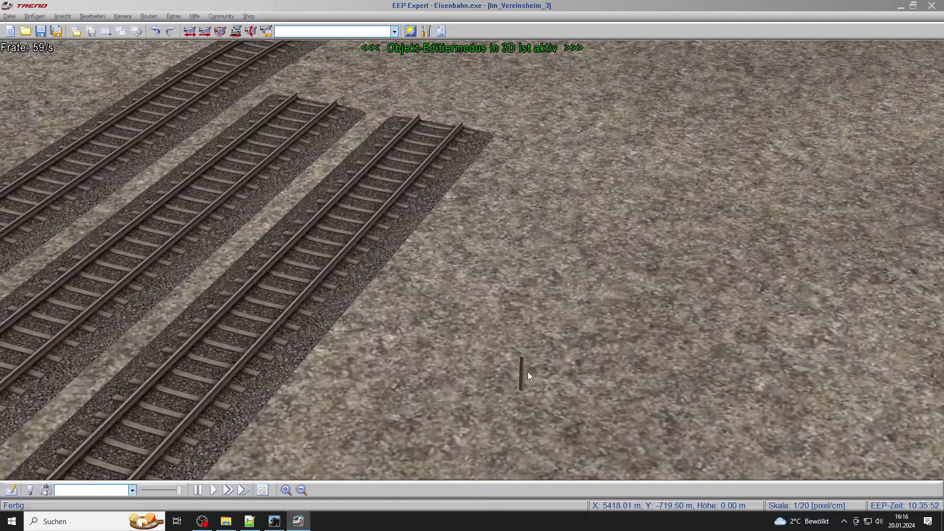
right_click(521, 370)
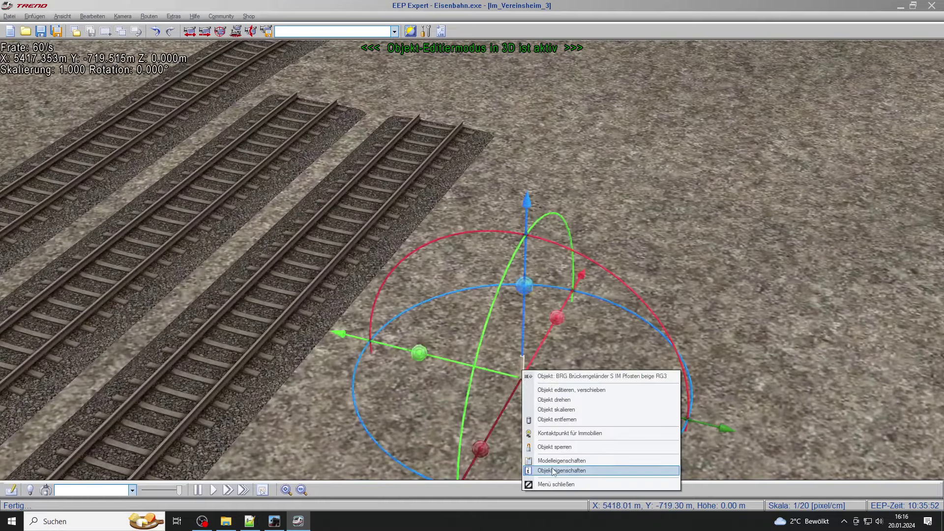
click(556, 465)
Scale the beige post to 50 in X, 50 in Y and 45 in Z, and check it from a distance.
double_click(497, 178)
text(5)
double_click(495, 191)
text(5)
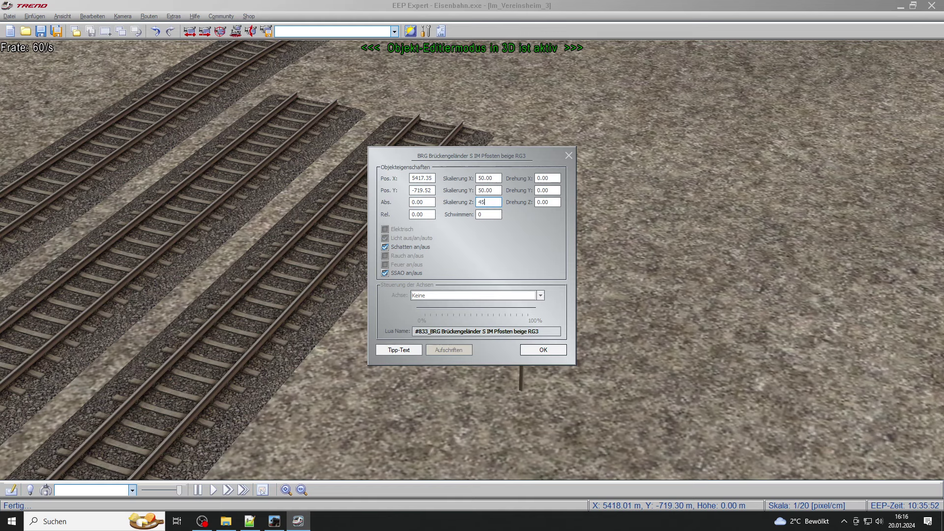
key(Return)
scroll(497, 201, down, 5)
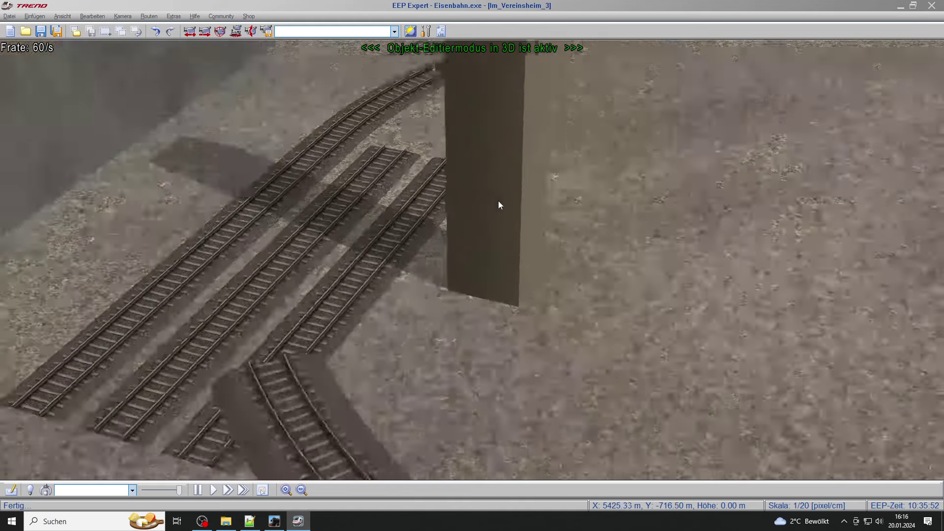
scroll(497, 200, down, 3)
right_drag(492, 214, 510, 268)
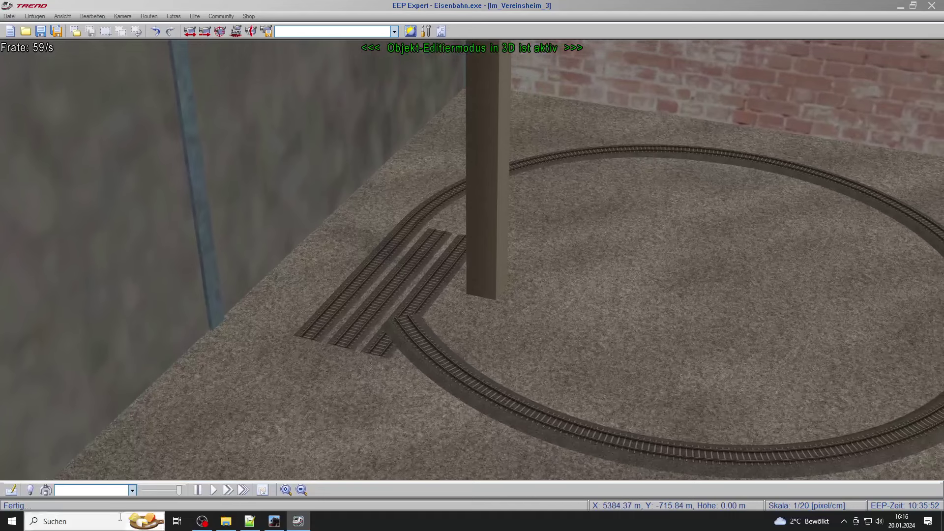
Move the scaled post in the 2D plan to just outside the outermost straight track, near the start of the curve.
click(11, 489)
scroll(591, 276, up, 2)
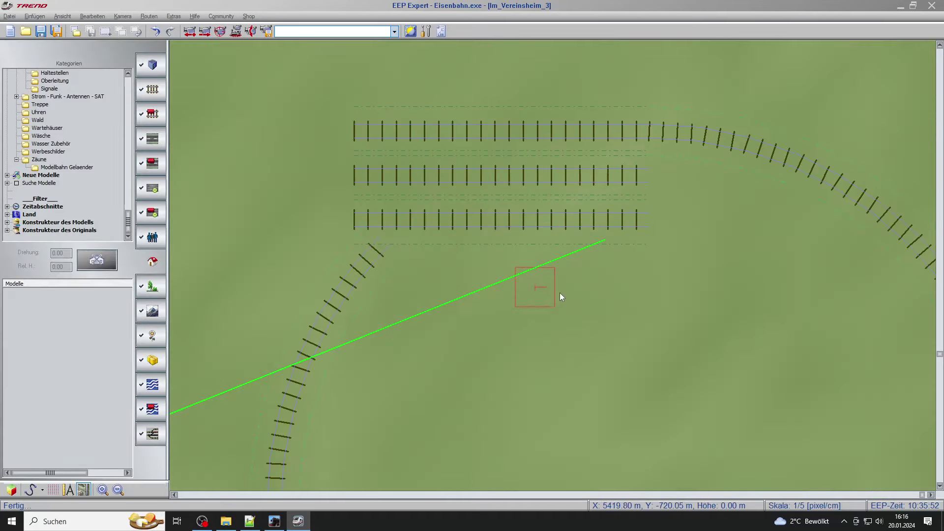
click(539, 289)
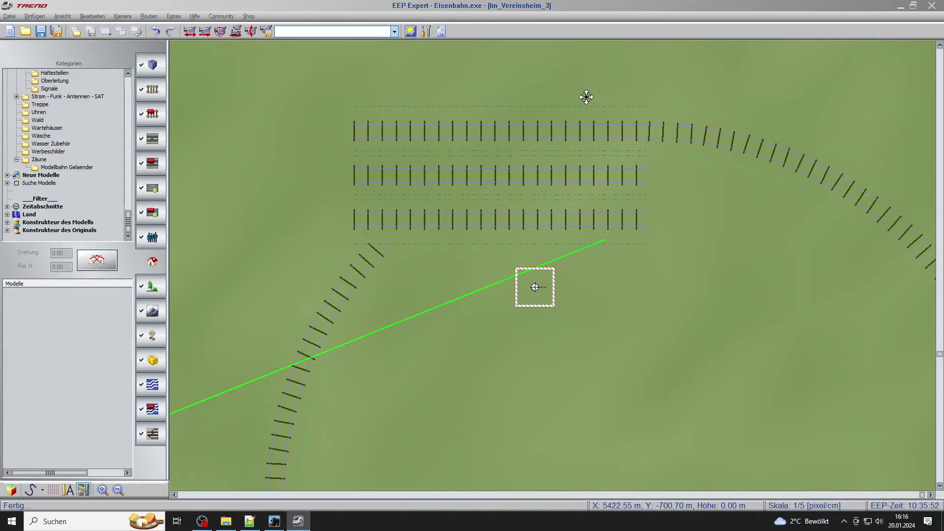
drag(593, 98, 620, 100)
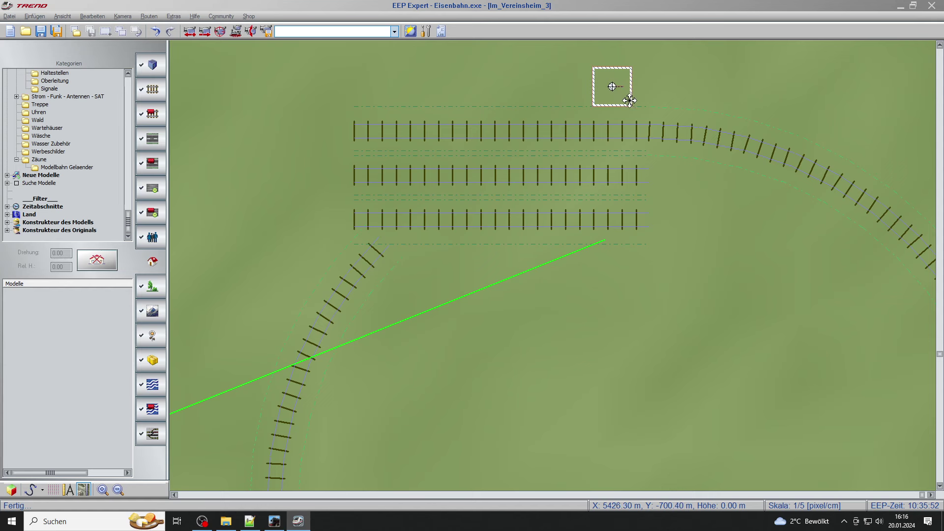
key(Right)
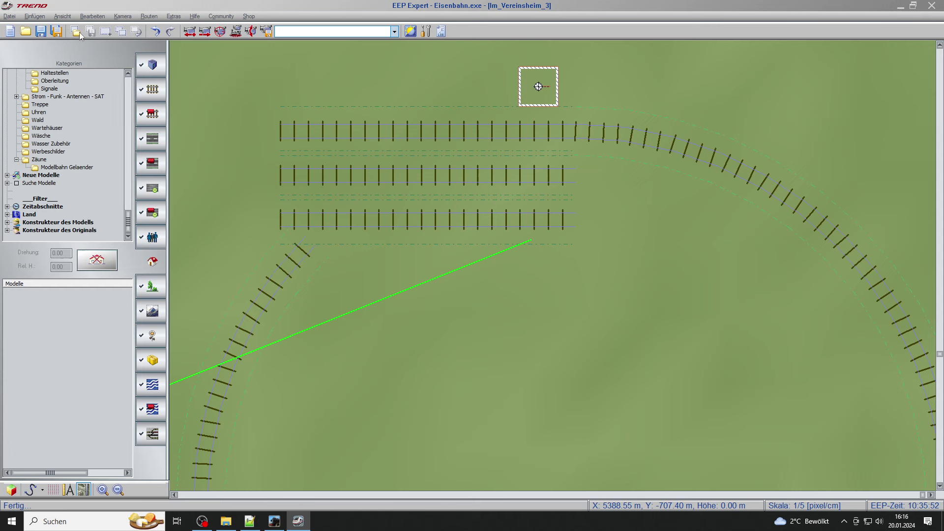
Block-copy the outer post and place the duplicate opposite it, on the inner side of the three straight tracks.
click(115, 35)
drag(550, 98, 547, 298)
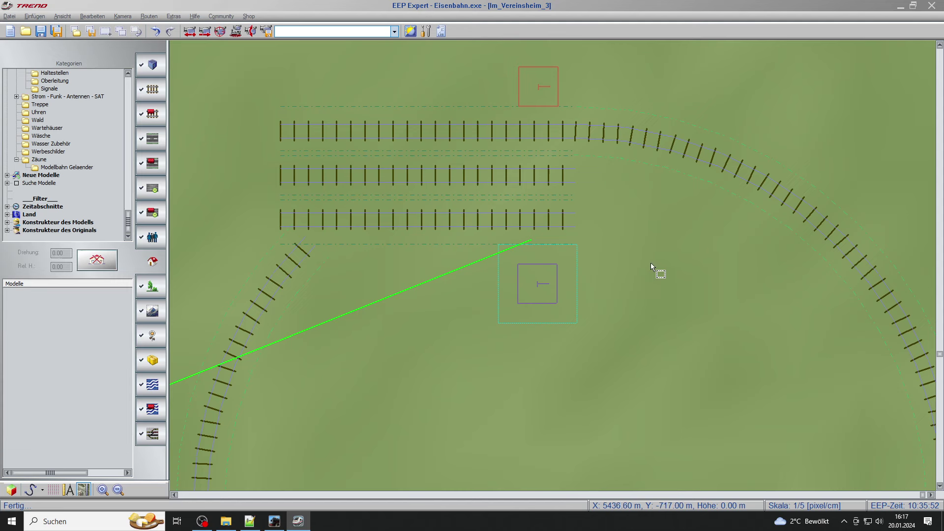
scroll(651, 264, down, 1)
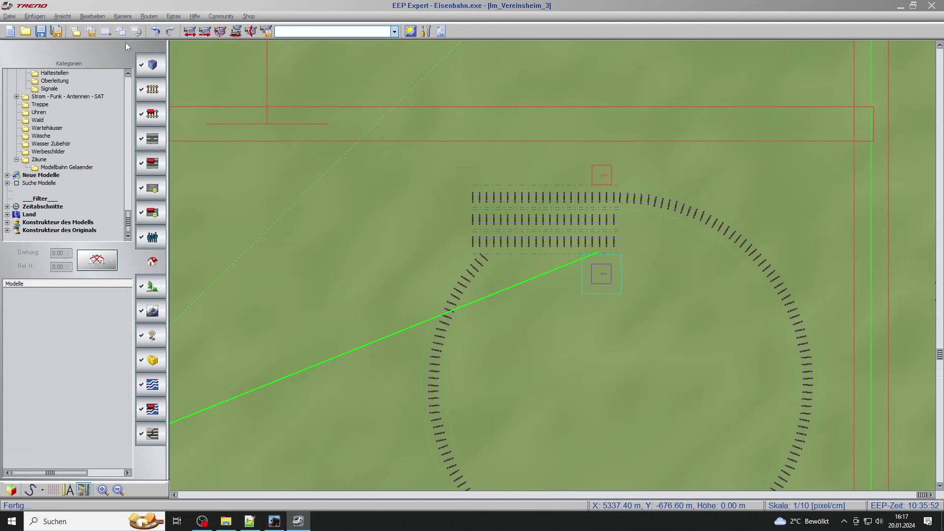
Place copies of the post just outside the track circle at the middle of its left and right sides.
drag(605, 279, 409, 395)
scroll(468, 426, down, 3)
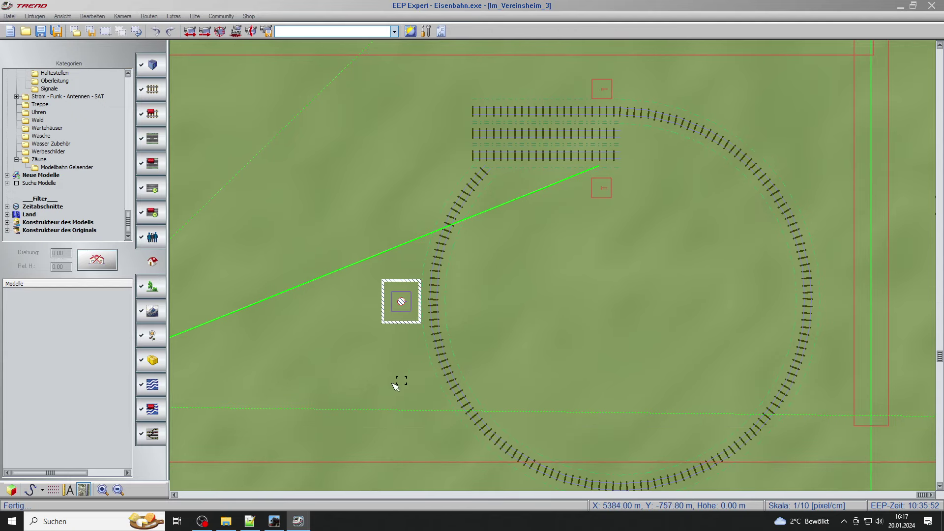
click(301, 294)
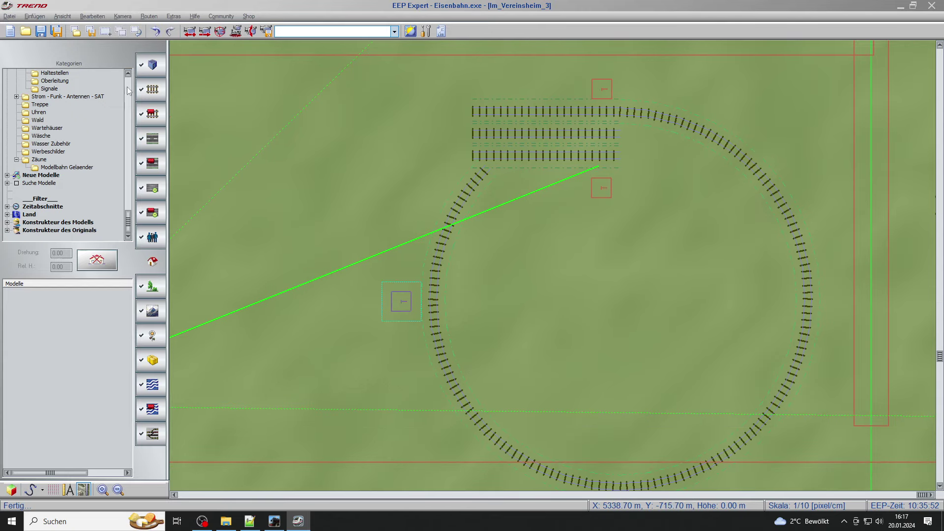
click(123, 36)
drag(408, 312, 836, 317)
Block-copy the inner post near the straight tracks and place the duplicate just outside the lowest point of the track circle.
click(602, 189)
click(121, 31)
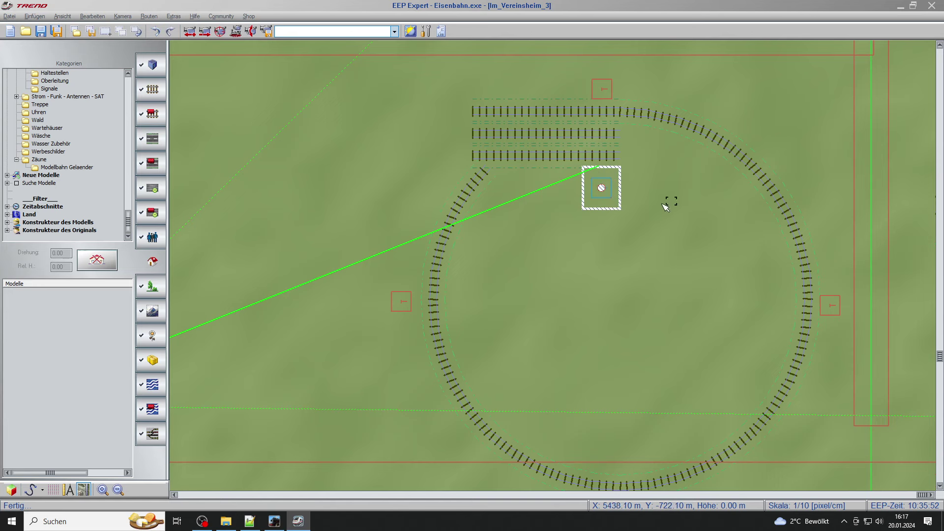
drag(599, 190, 624, 371)
scroll(626, 370, down, 3)
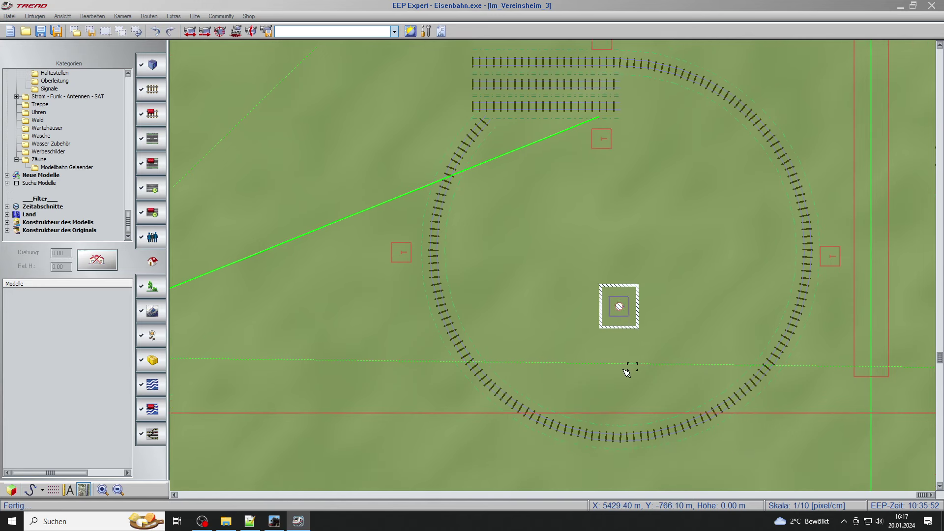
drag(620, 281, 618, 433)
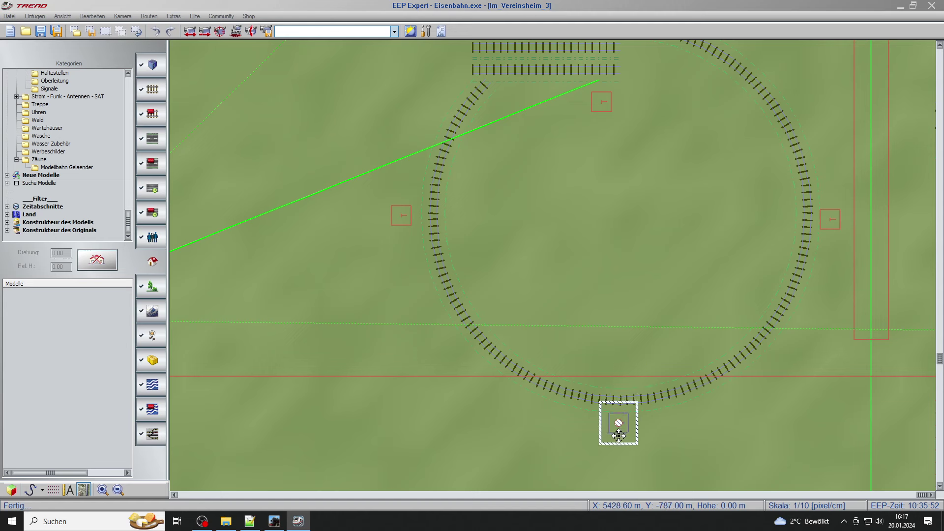
click(709, 432)
click(622, 435)
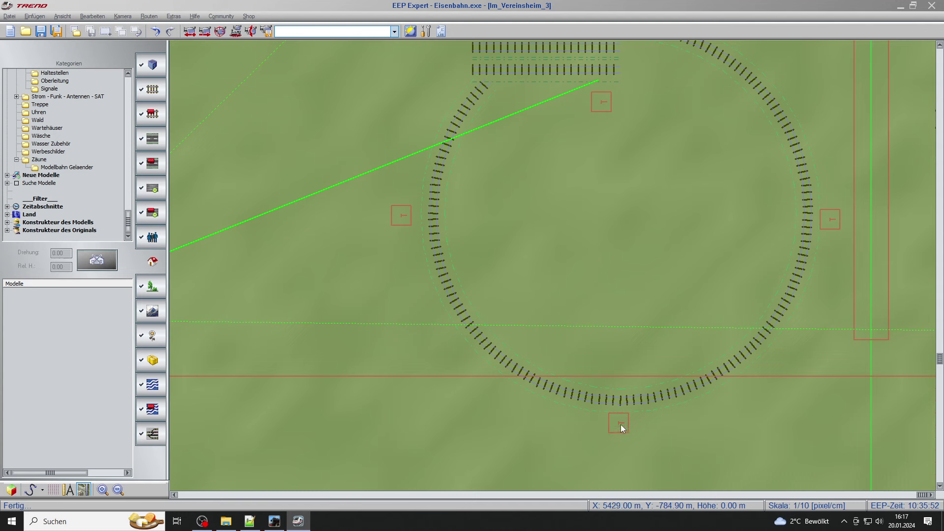
Copy the lowest post to the lower-left diagonal of the track circle and rotate it to align with the curve.
click(620, 424)
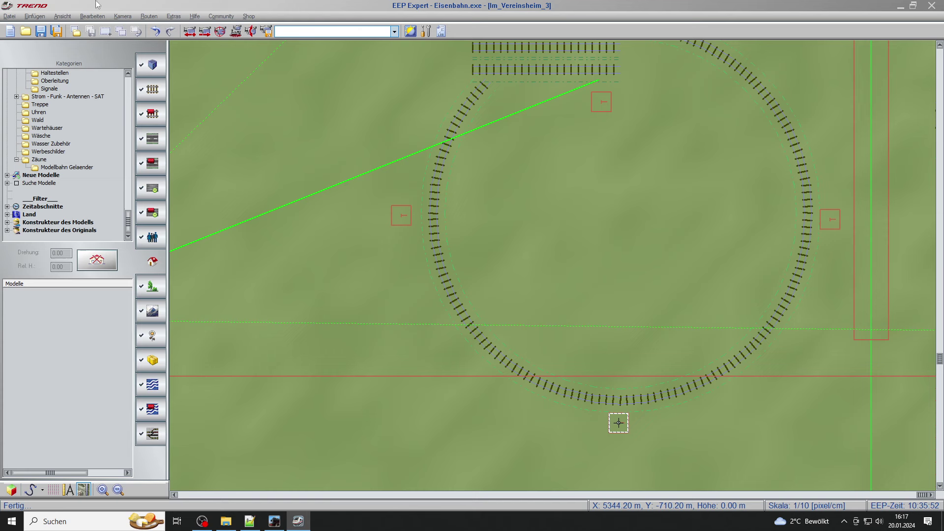
click(122, 31)
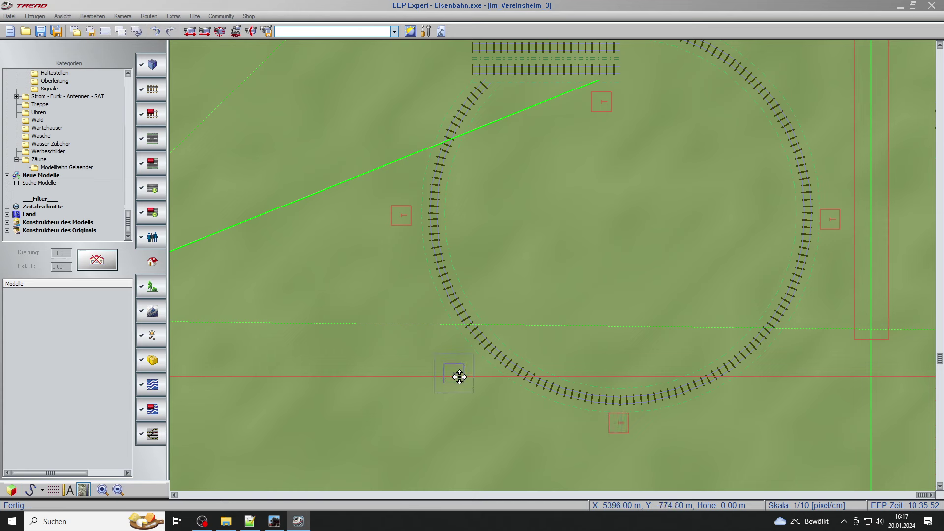
click(457, 374)
scroll(458, 371, up, 2)
ctrl+drag(457, 370, 465, 352)
right_drag(462, 354, 464, 355)
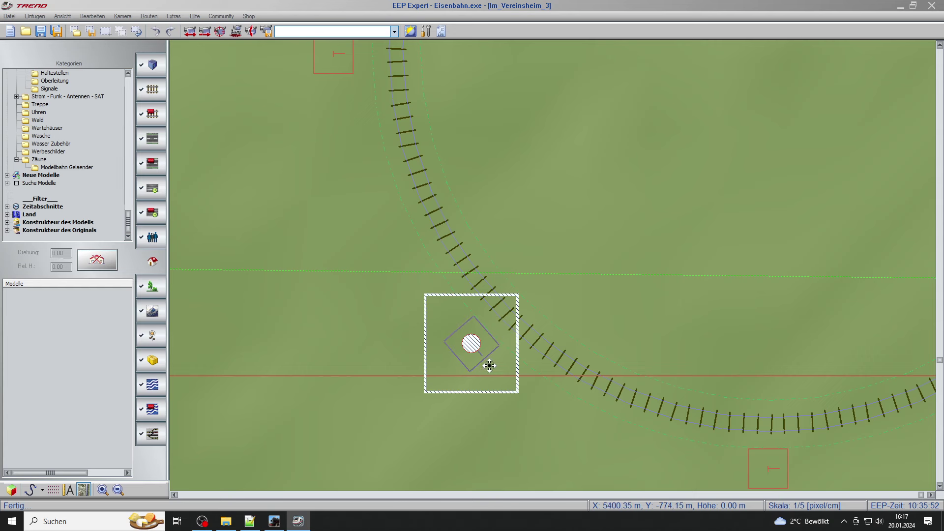
drag(472, 358, 467, 352)
scroll(560, 353, down, 2)
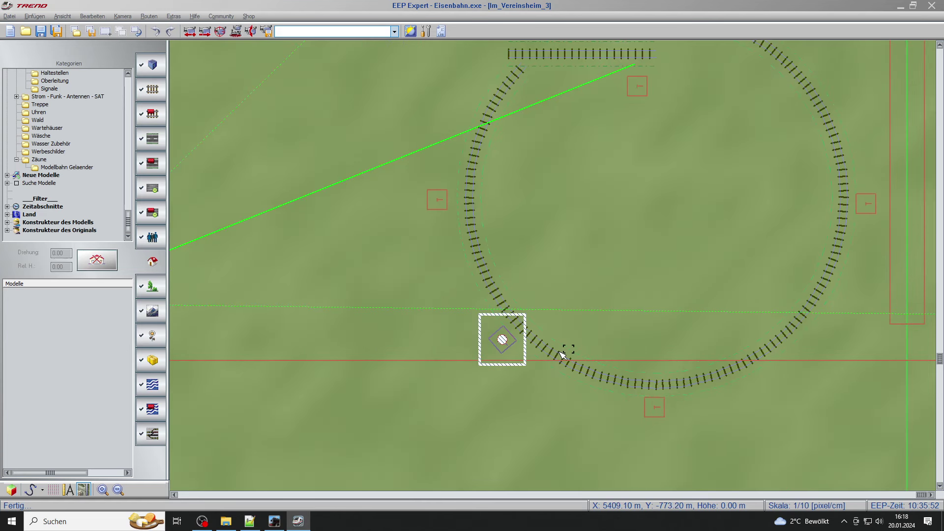
click(433, 377)
Place copies of the rotated post just outside the track circle at its lower-right, upper-left and upper-right diagonals.
click(502, 339)
mouse_move(511, 348)
mouse_down()
mouse_move(634, 398)
mouse_move(834, 371)
mouse_move(815, 354)
mouse_up()
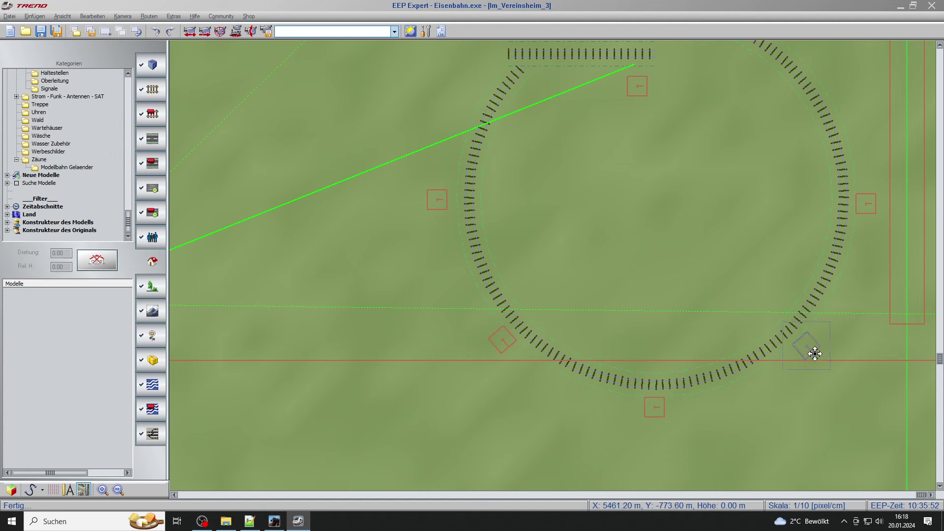
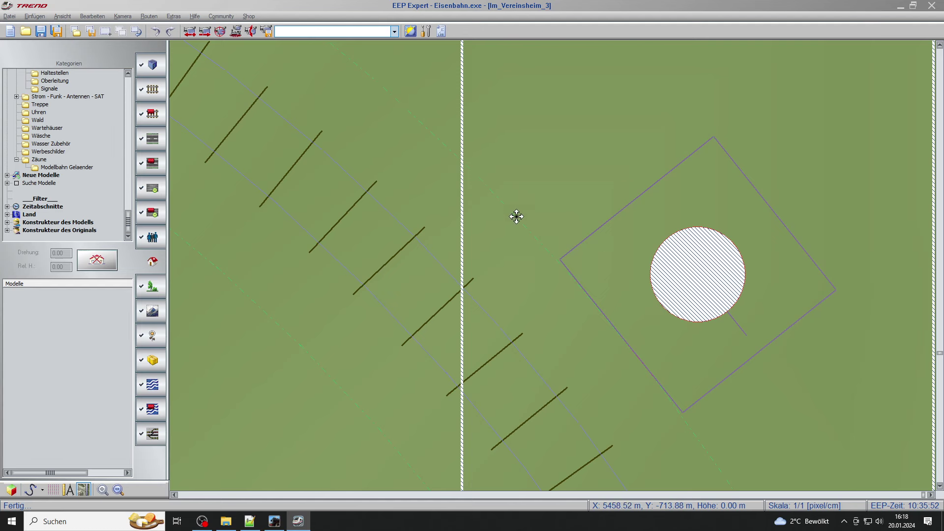
scroll(512, 201, down, 4)
scroll(518, 203, down, 1)
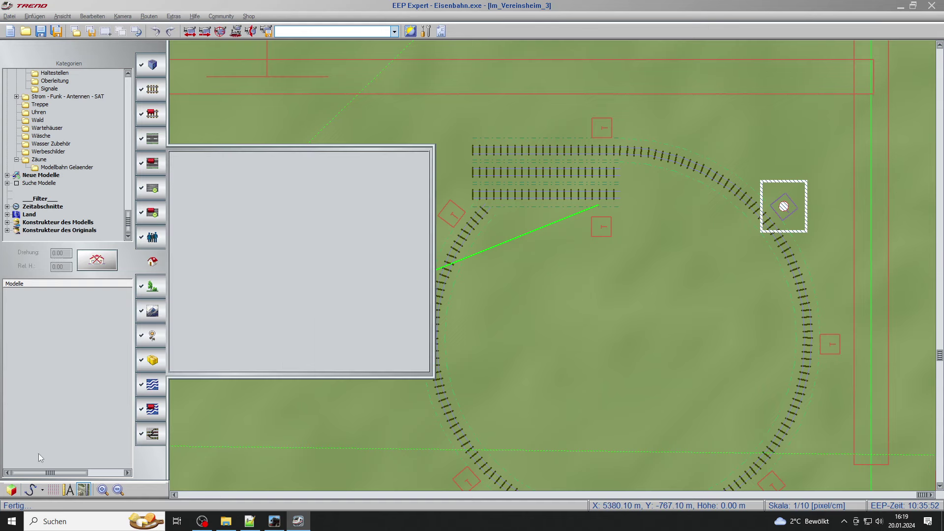
Inspect the ring of support posts around the track circle in 3D, and return to track editing in the 2D plan.
click(10, 493)
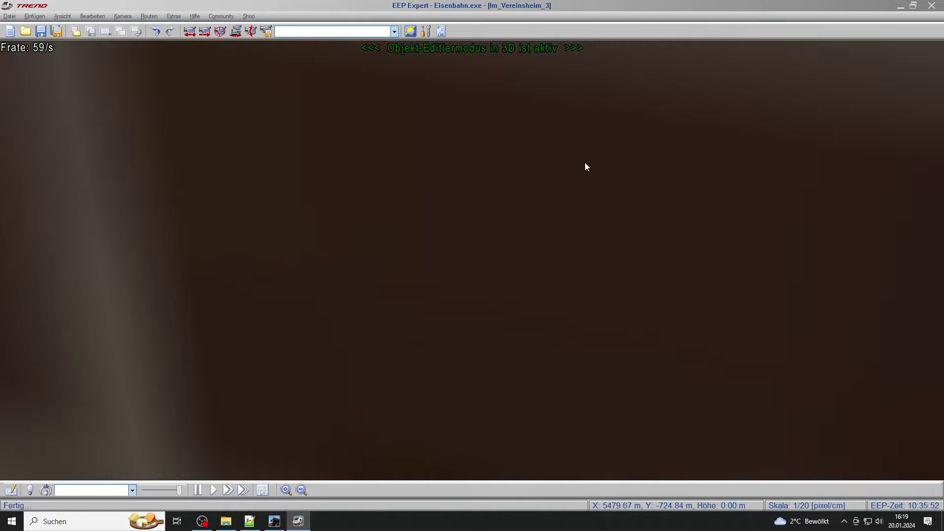
key(Right)
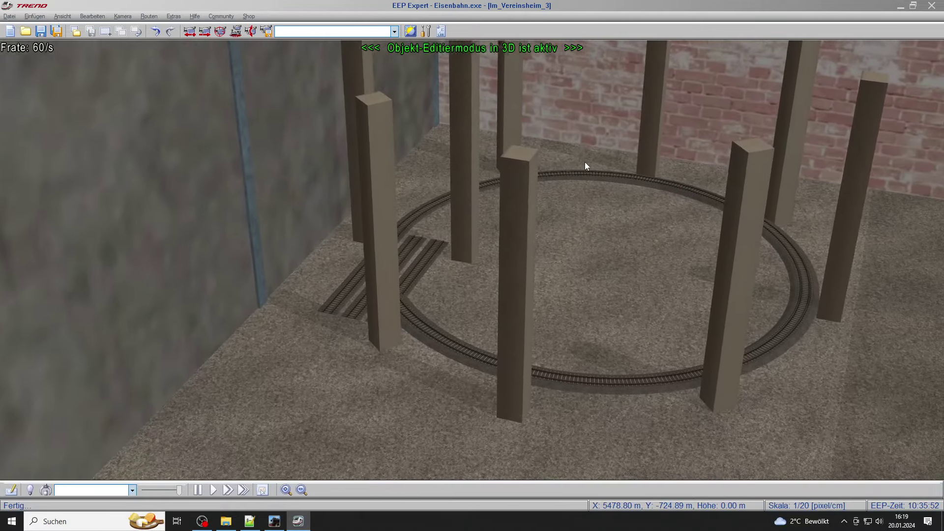
key(Up)
scroll(536, 229, up, 5)
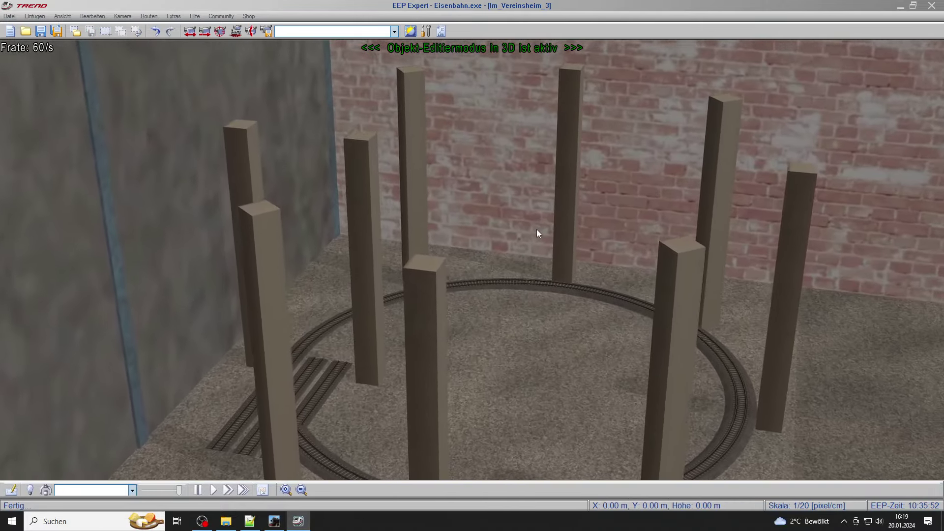
key(Down)
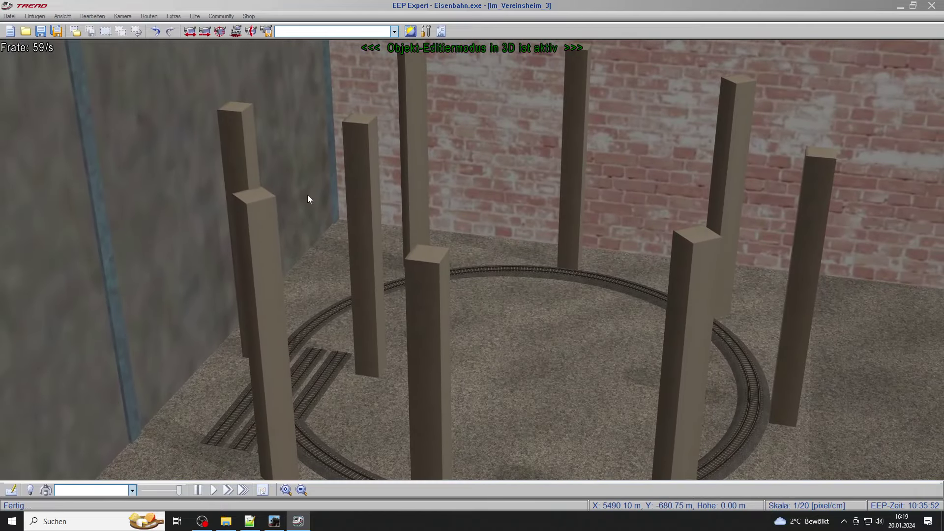
click(11, 489)
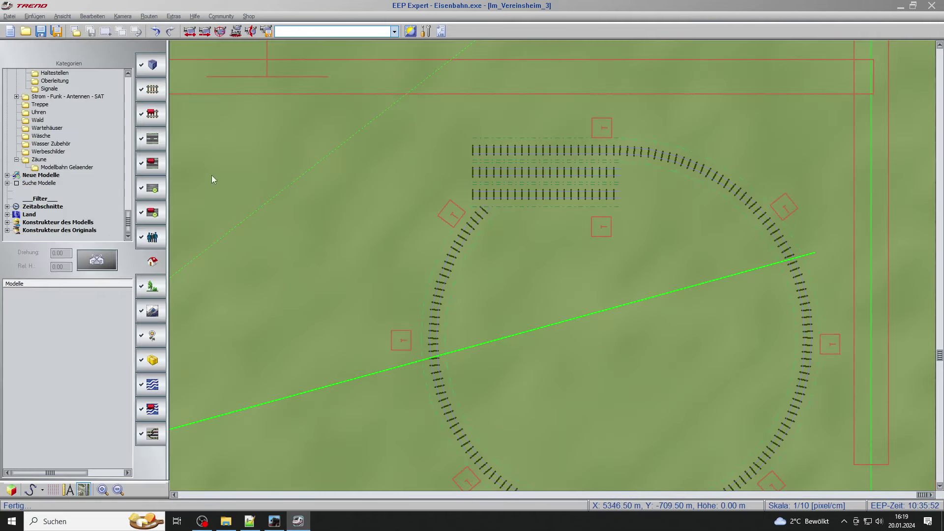
click(143, 93)
click(593, 194)
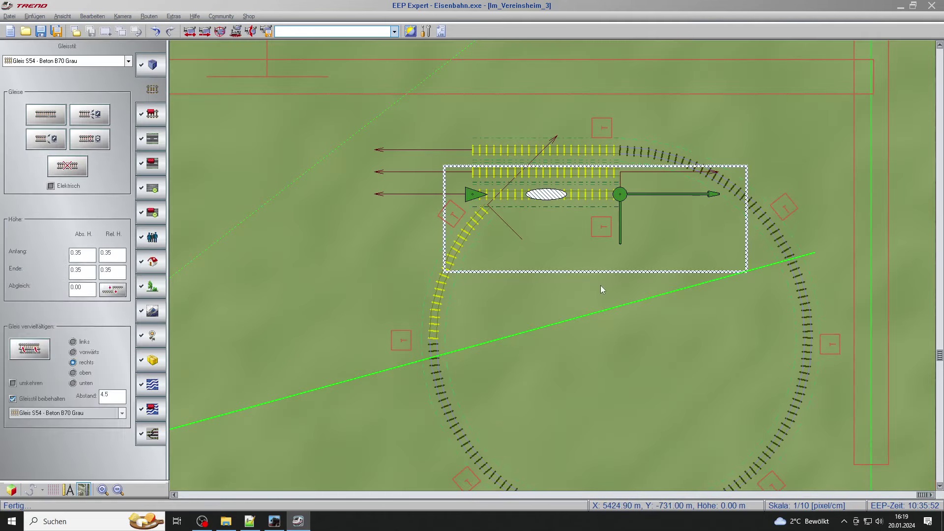
scroll(601, 287, down, 1)
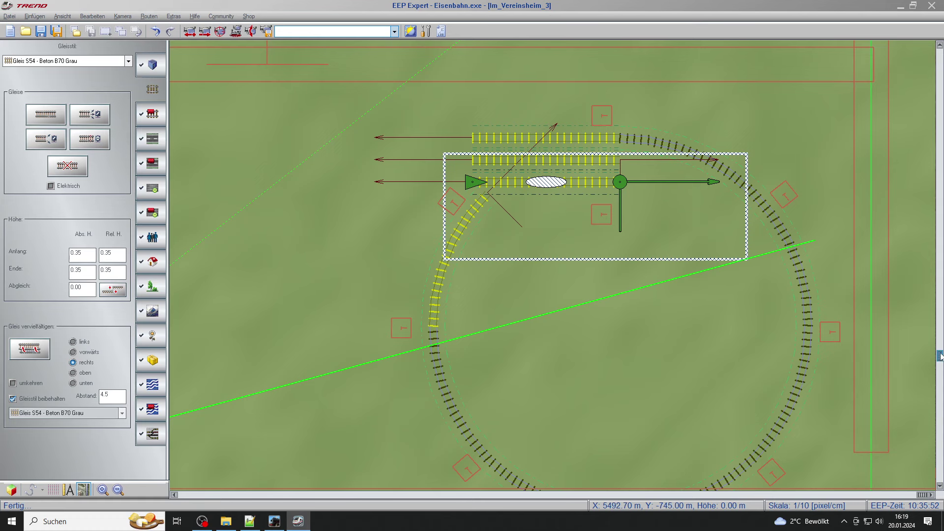
drag(940, 357, 940, 357)
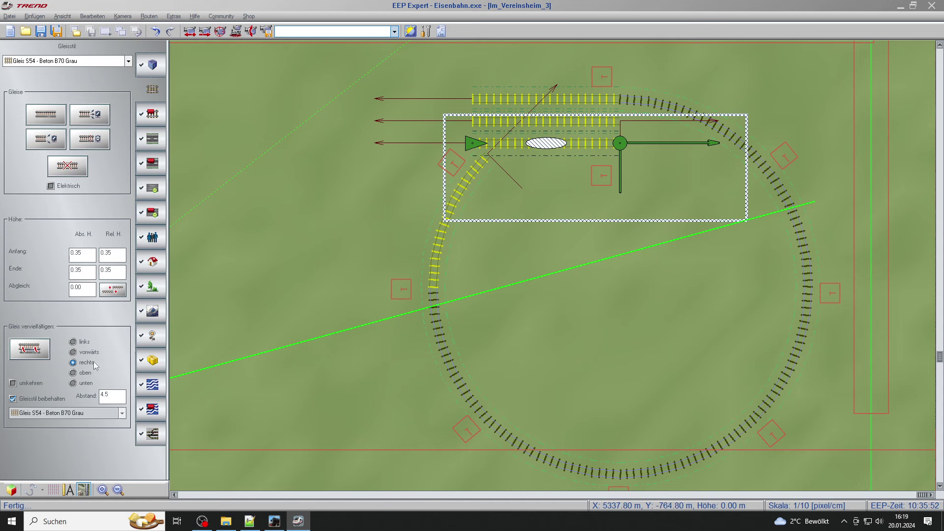
click(31, 350)
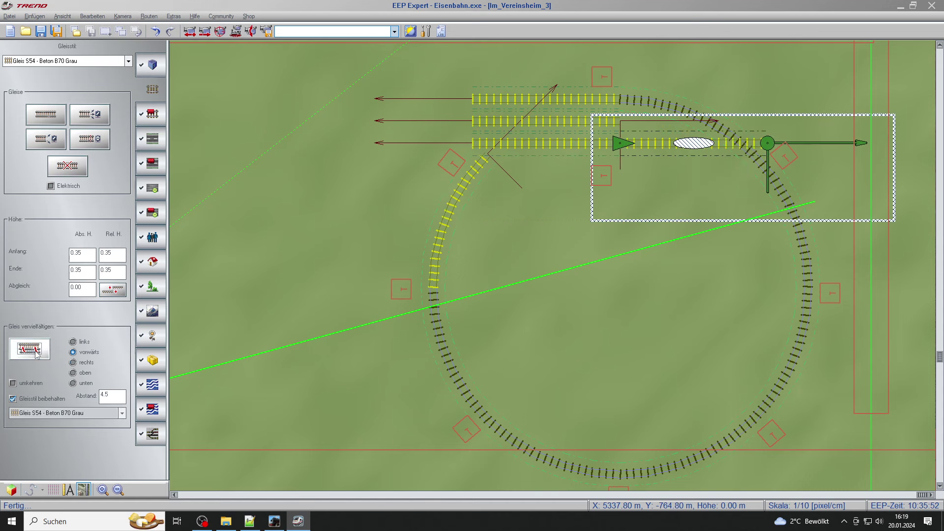
click(705, 318)
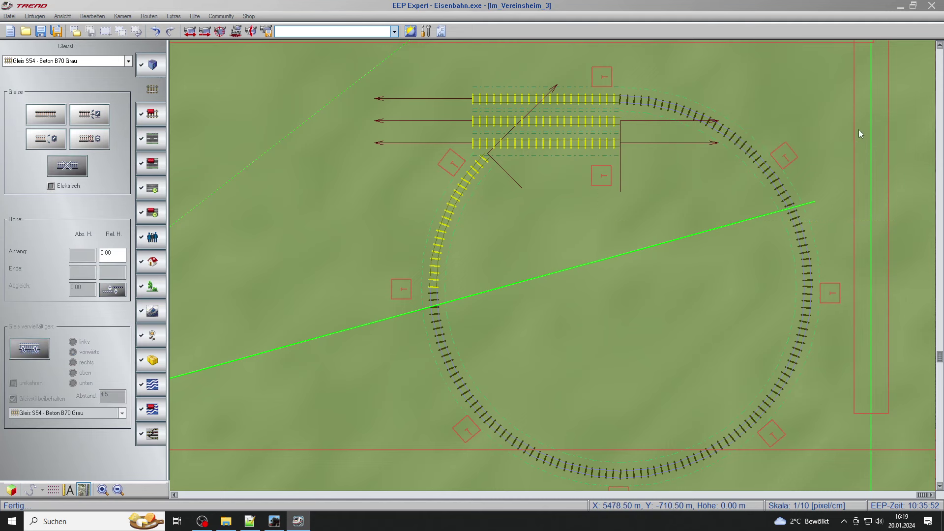
Duplicate the outer circle's first curve segment twice to the right at 4.5 spacing, continuing the two inner straight tracks.
click(723, 135)
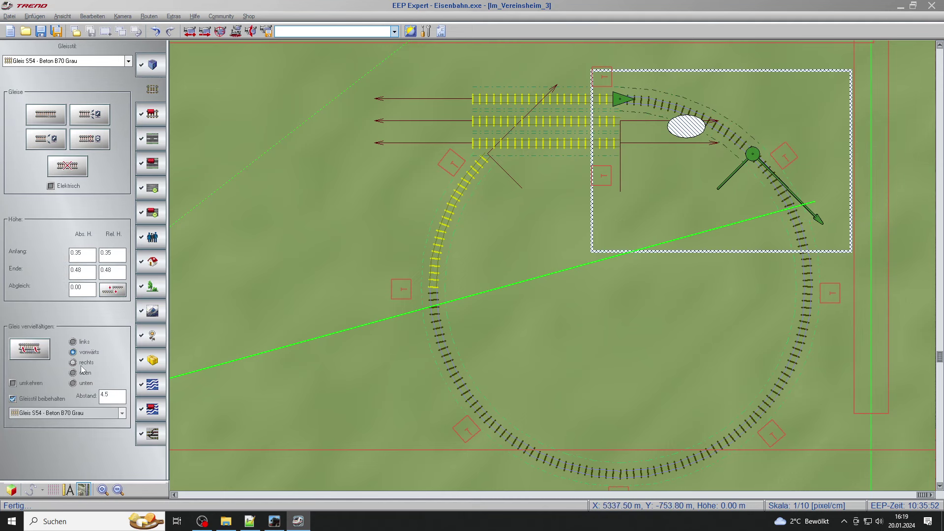
click(30, 350)
click(31, 350)
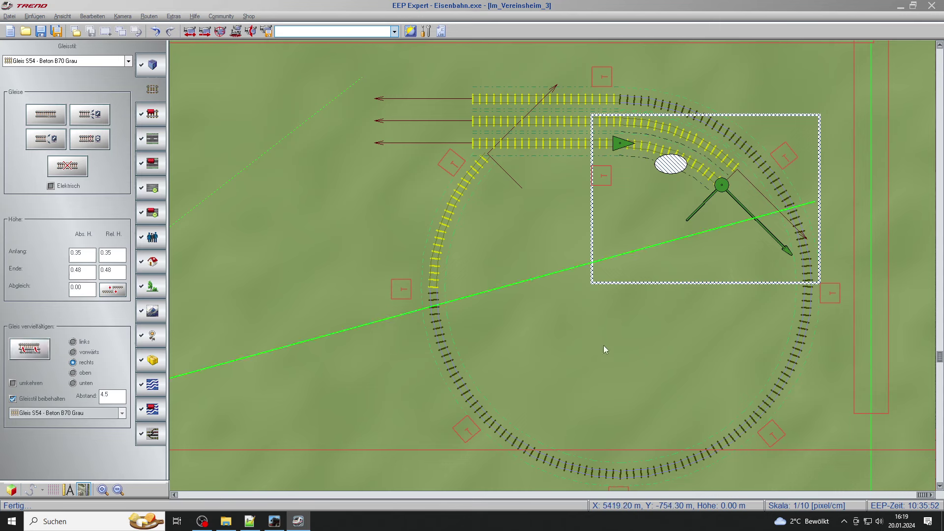
click(765, 236)
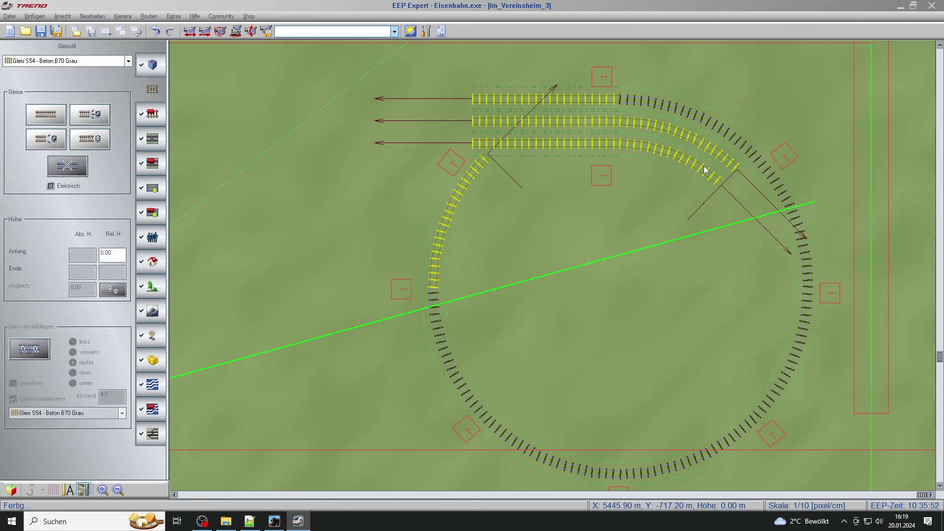
Check the angle, length, curvature and slope in the track properties of the innermost and middle curve segments.
click(705, 170)
right_click(650, 165)
click(744, 231)
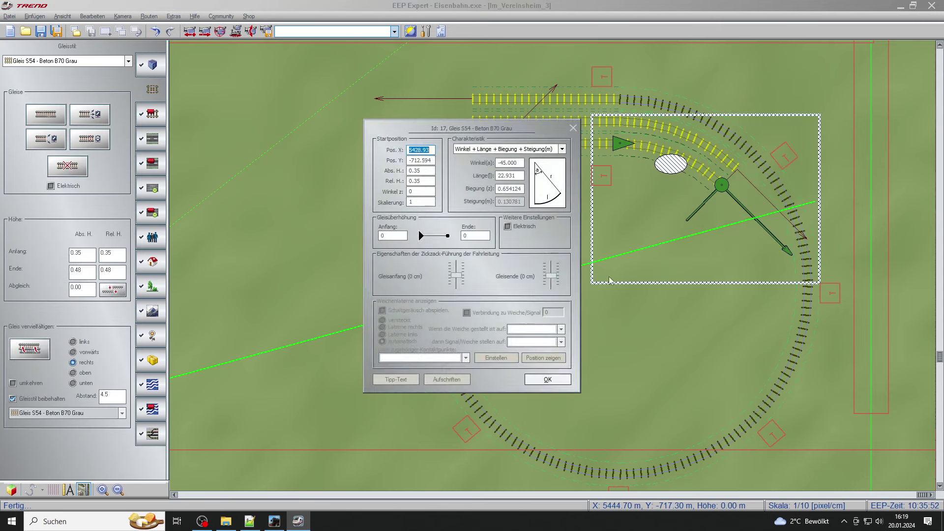
click(557, 383)
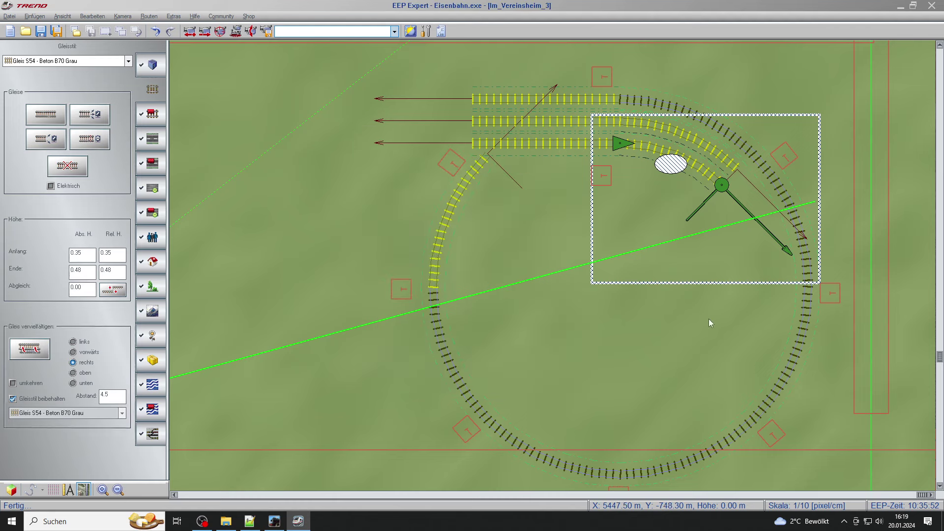
click(714, 153)
right_click(714, 153)
click(755, 217)
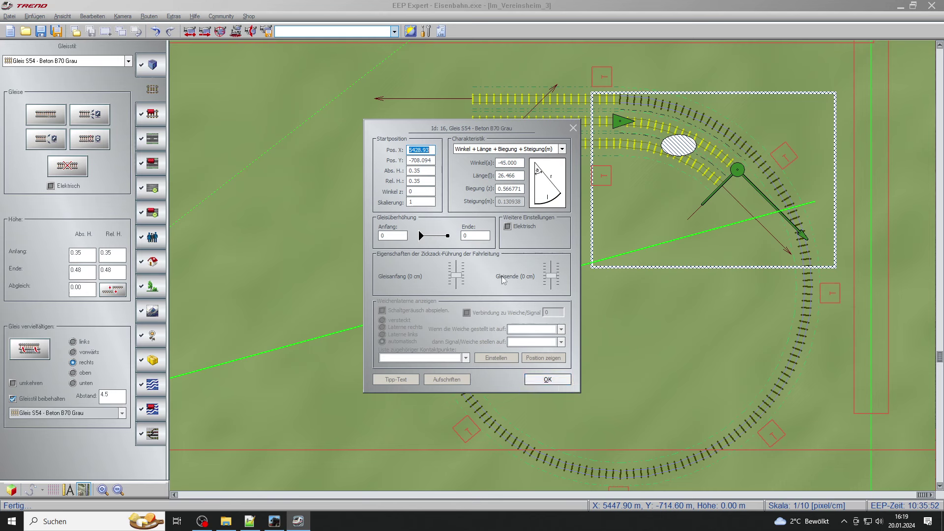
click(554, 382)
Duplicate the innermost curve segment forward five times around the circle, and check the last segment's track properties.
click(702, 158)
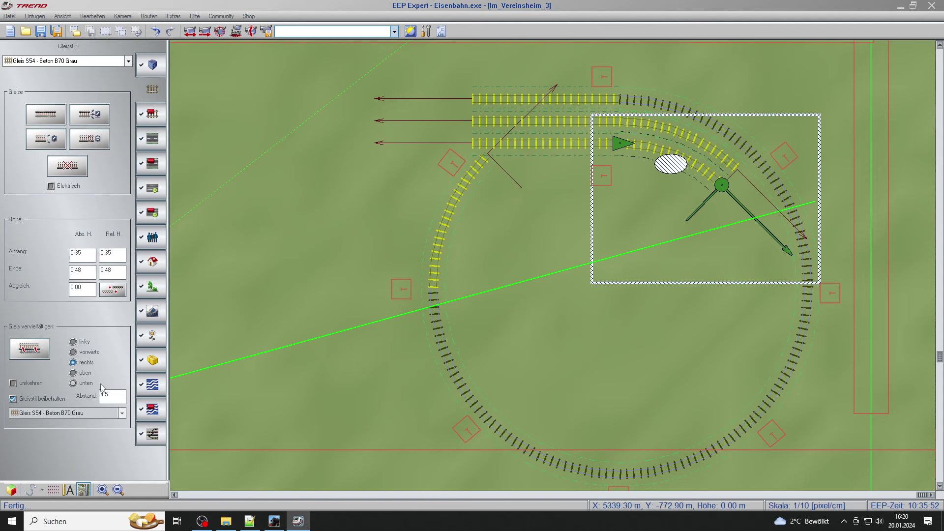
click(48, 355)
click(47, 355)
click(46, 355)
click(46, 354)
click(46, 354)
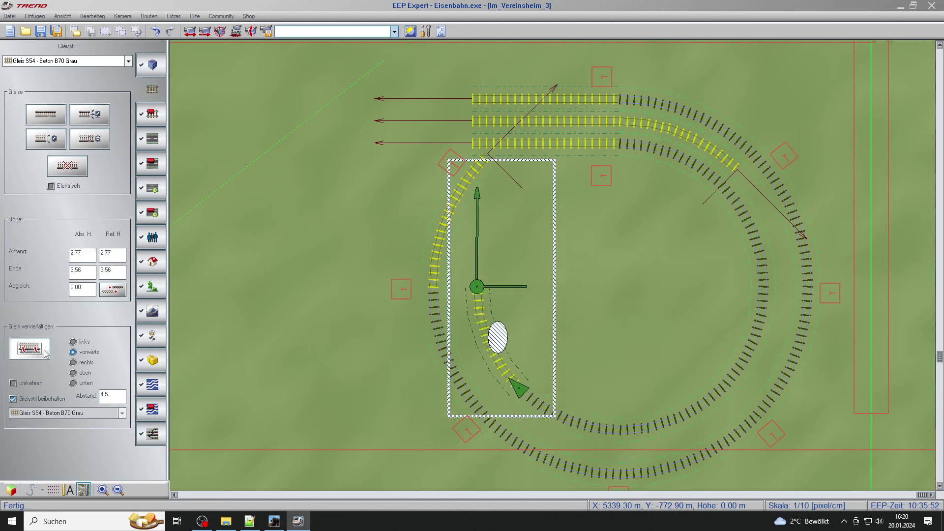
right_click(479, 308)
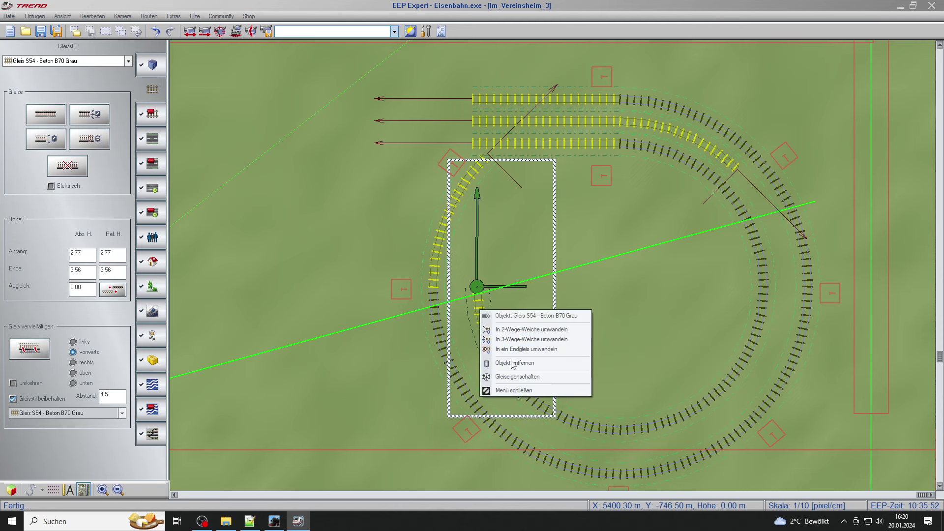
click(511, 379)
click(555, 379)
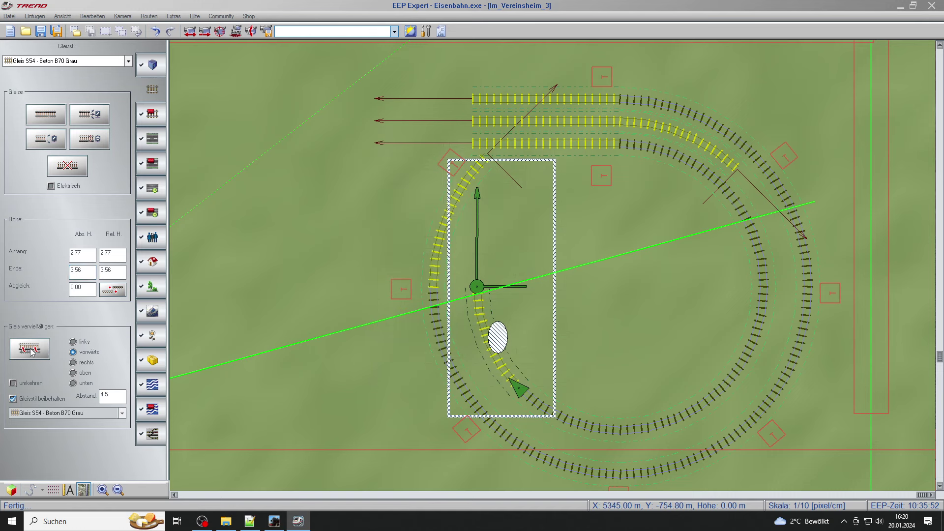
Continue the innermost helix by duplicating its last curve segment forward repeatedly until the end height reaches 43.41.
scroll(532, 227, down, 1)
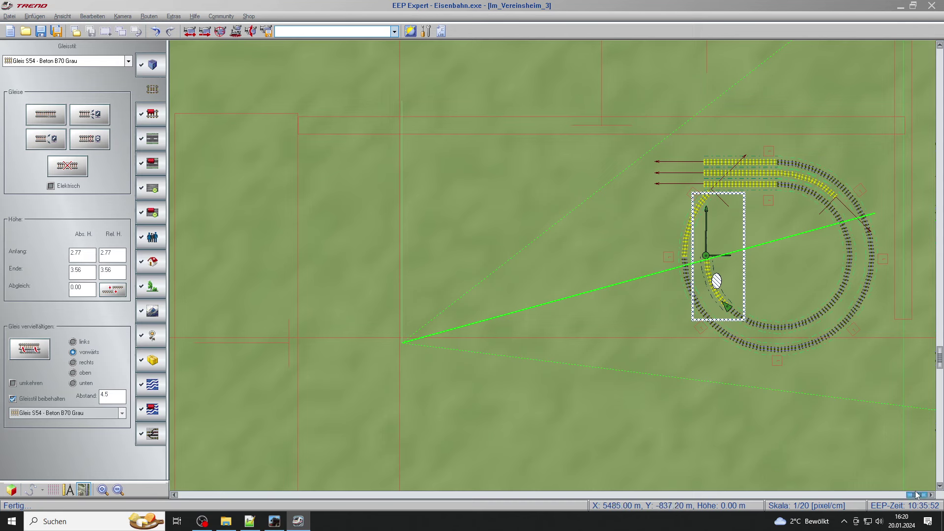
click(30, 348)
click(29, 349)
click(30, 349)
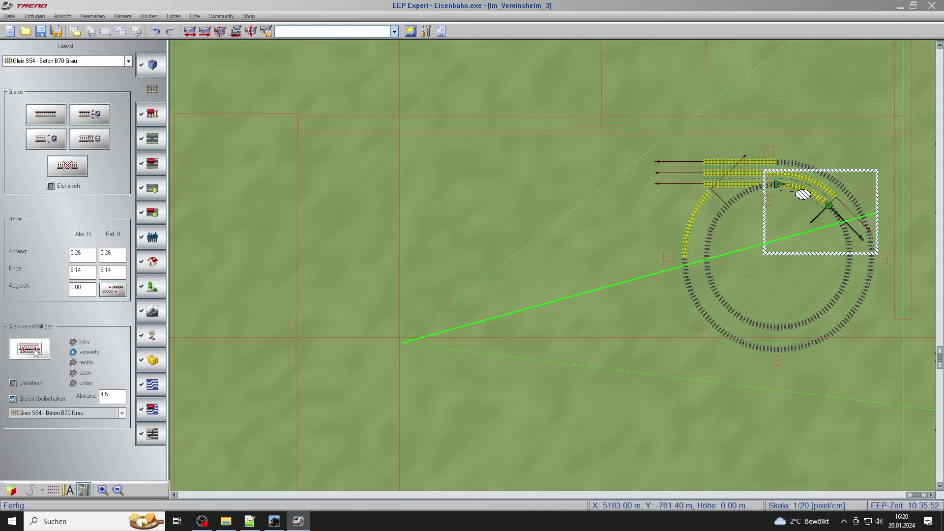
click(29, 349)
click(29, 349)
click(30, 349)
click(29, 348)
click(29, 348)
click(30, 348)
click(29, 349)
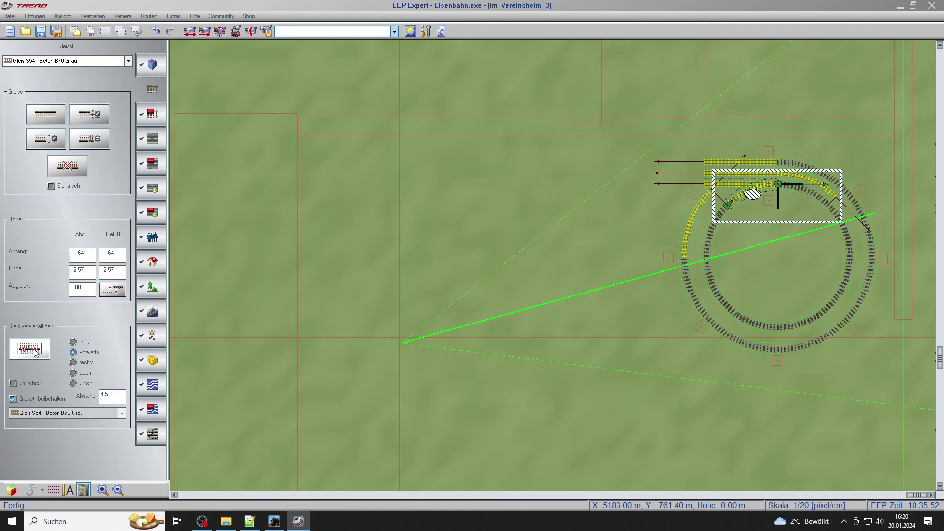
click(29, 349)
click(30, 348)
click(30, 349)
click(34, 350)
click(34, 350)
click(34, 350)
click(34, 350)
click(34, 350)
click(35, 350)
click(34, 350)
click(35, 350)
click(34, 350)
click(34, 350)
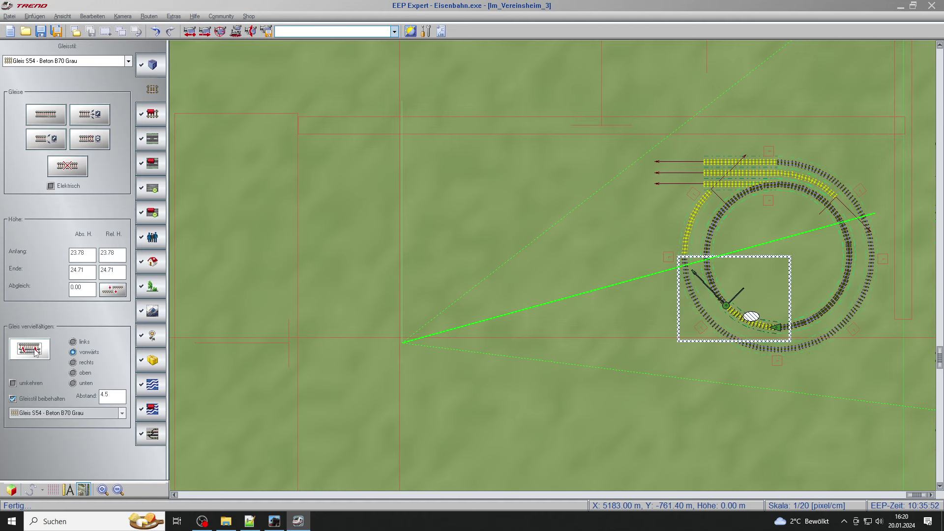
click(34, 350)
click(35, 350)
click(34, 350)
click(34, 350)
click(34, 350)
click(34, 350)
click(34, 350)
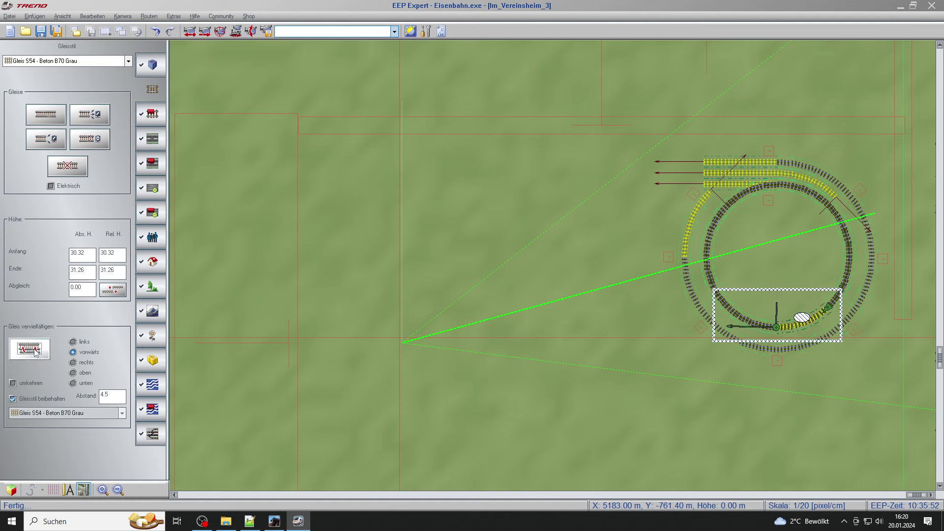
click(35, 350)
click(34, 350)
click(34, 350)
click(35, 350)
click(34, 350)
click(34, 350)
click(35, 350)
click(34, 350)
click(34, 350)
click(34, 350)
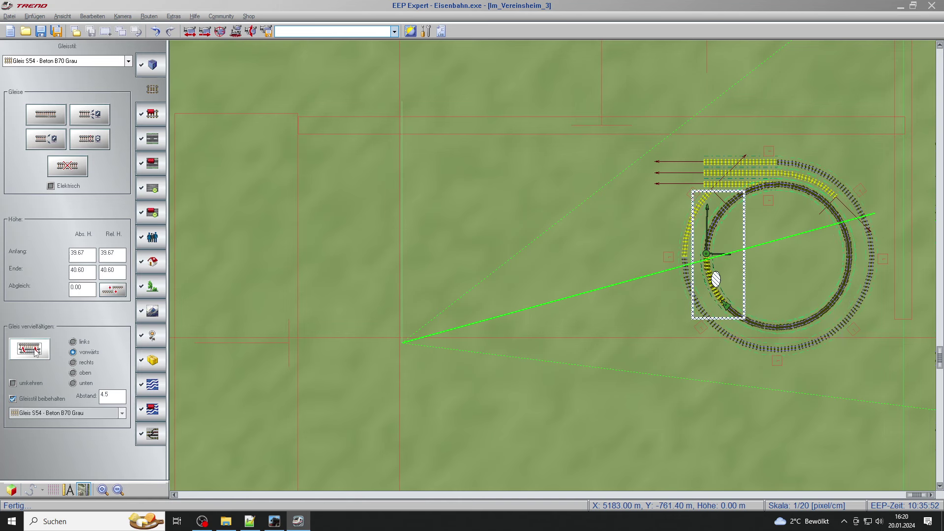
click(34, 350)
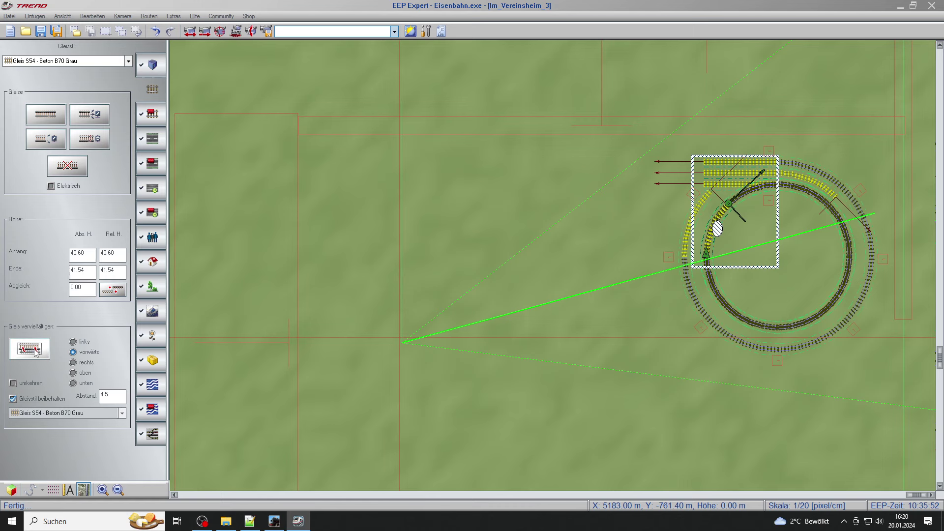
click(34, 350)
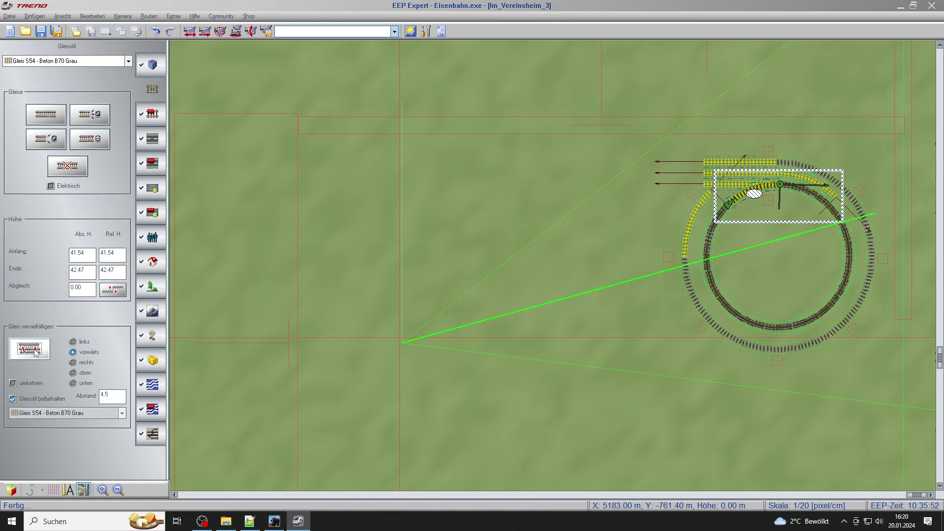
click(35, 350)
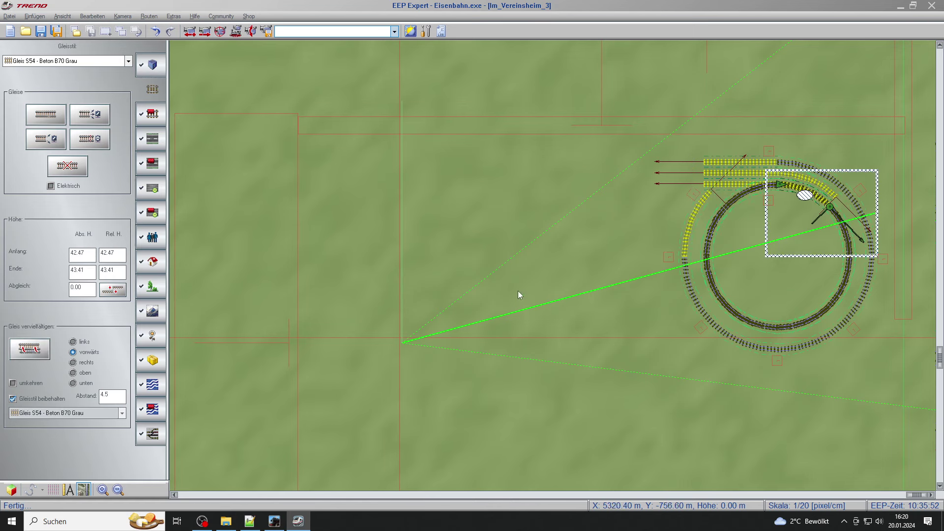
Set the innermost helix's top segment to an angle of 45 so it curves outward, and duplicate it forward once.
right_click(820, 198)
click(862, 264)
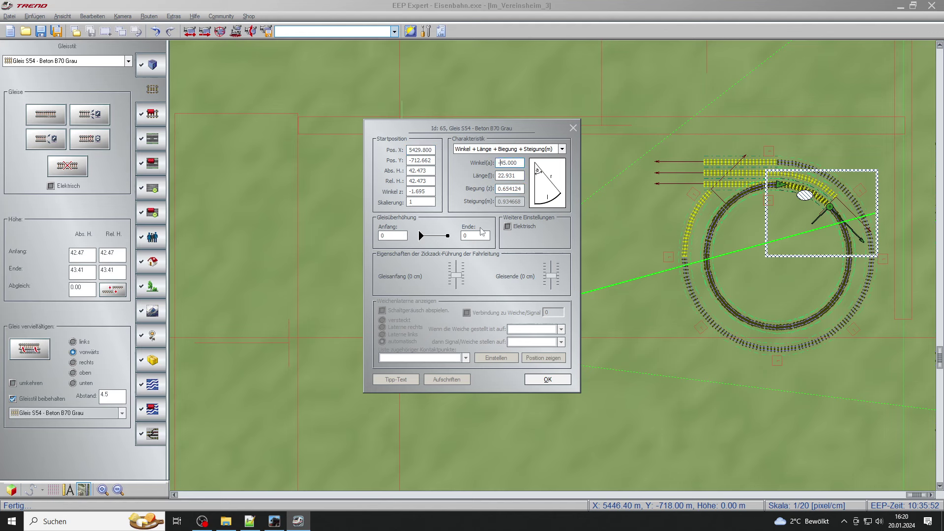
click(546, 379)
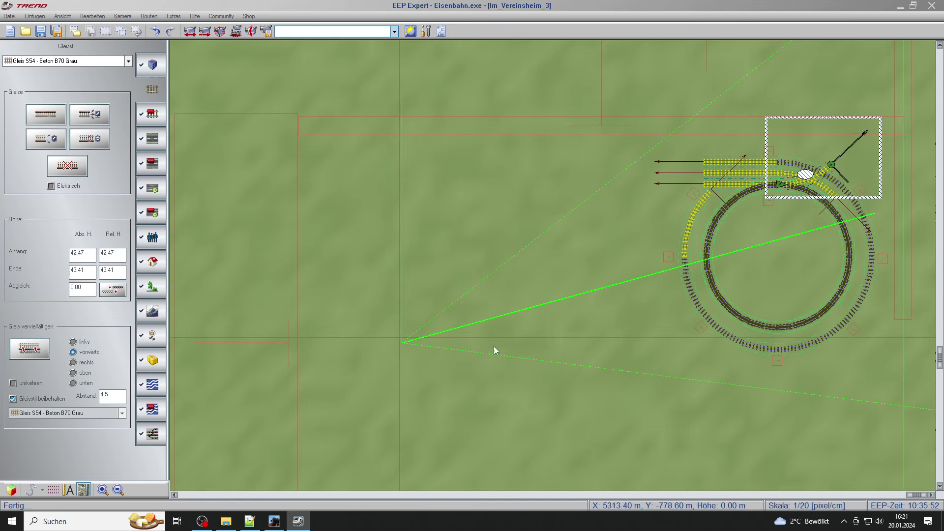
click(29, 348)
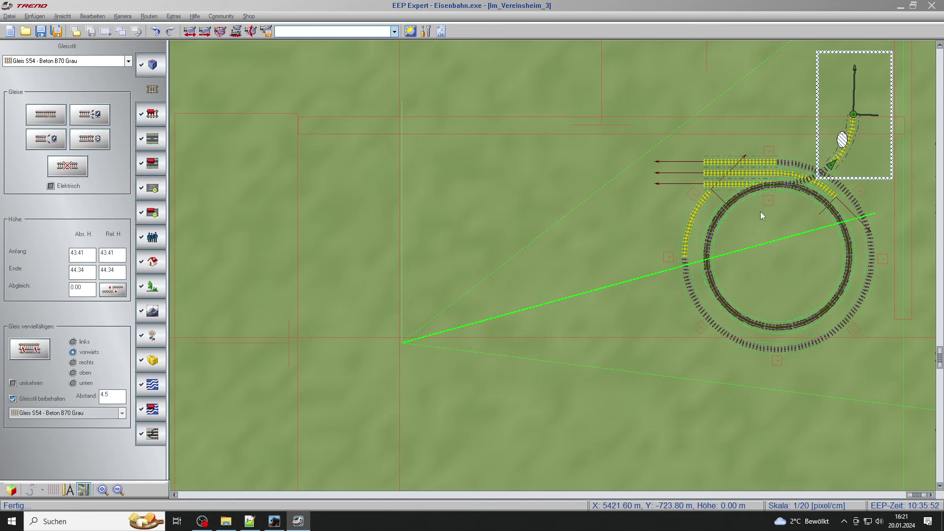
right_click(853, 129)
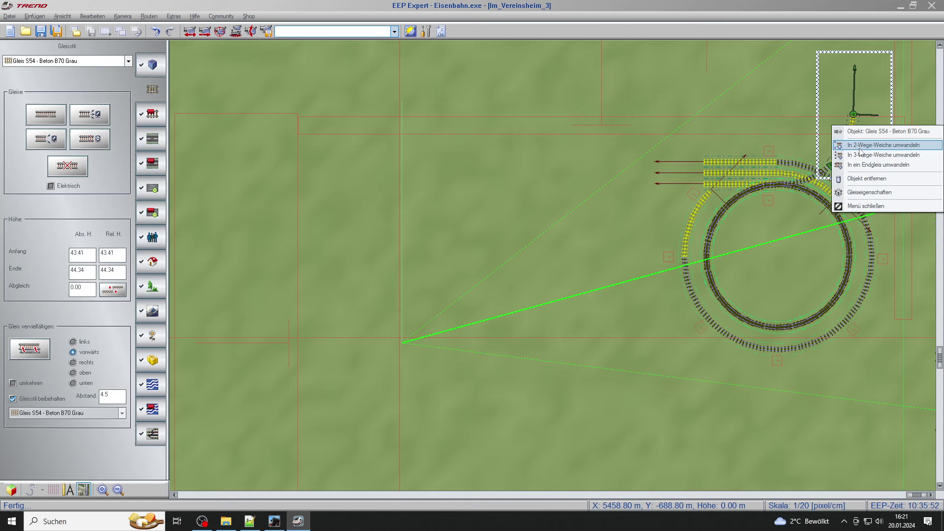
click(869, 206)
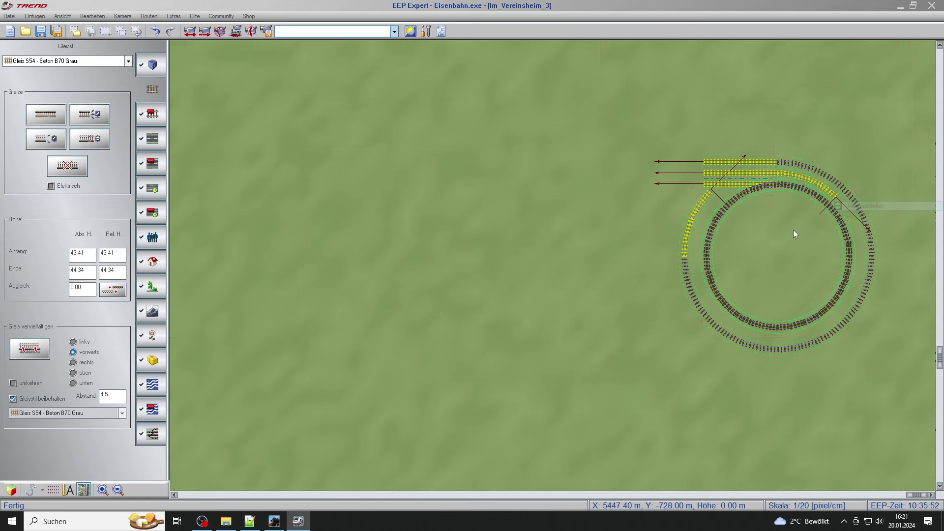
click(787, 238)
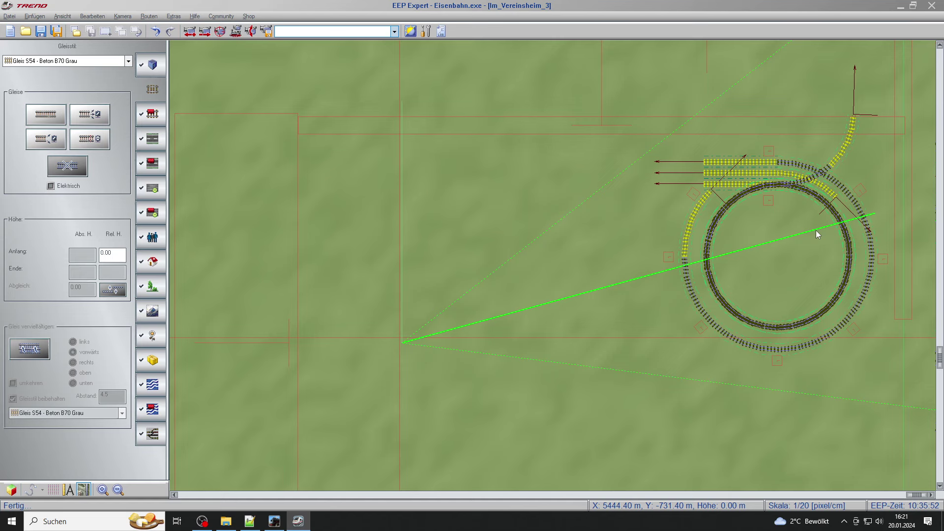
Inspect the innermost helix and its upper exit between the support posts in 3D, and return to the 2D plan.
click(11, 490)
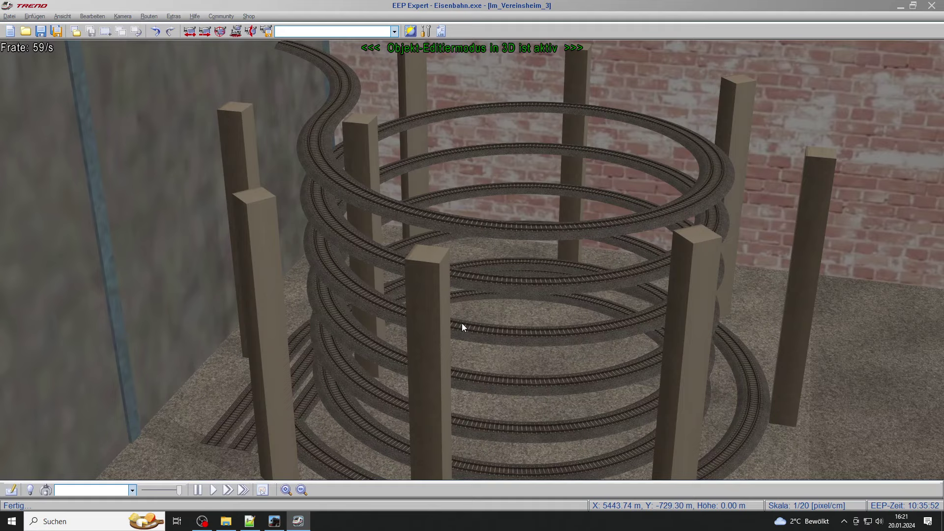
scroll(462, 323, down, 3)
right_drag(462, 323, 418, 322)
scroll(490, 133, up, 6)
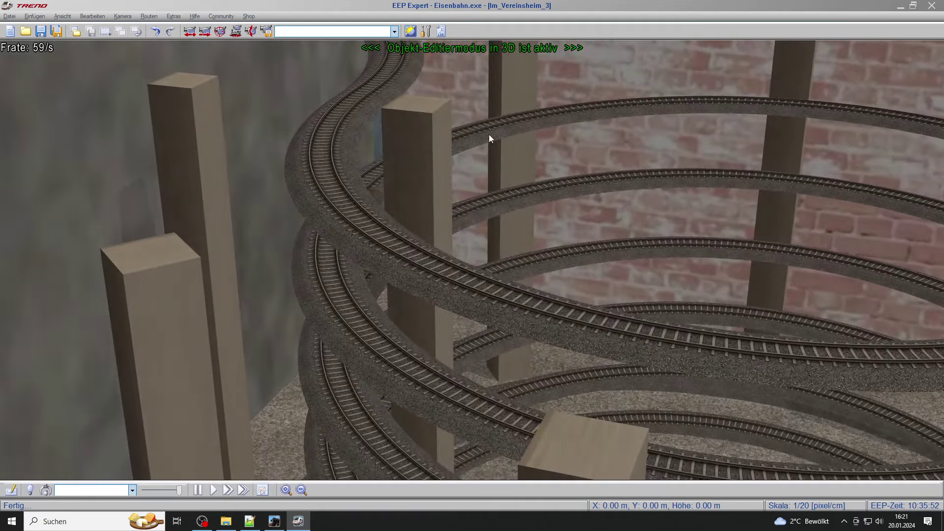
key(Down)
key(Down)
key(Down)
key(Down)
key(Down)
key(Down)
scroll(489, 135, down, 4)
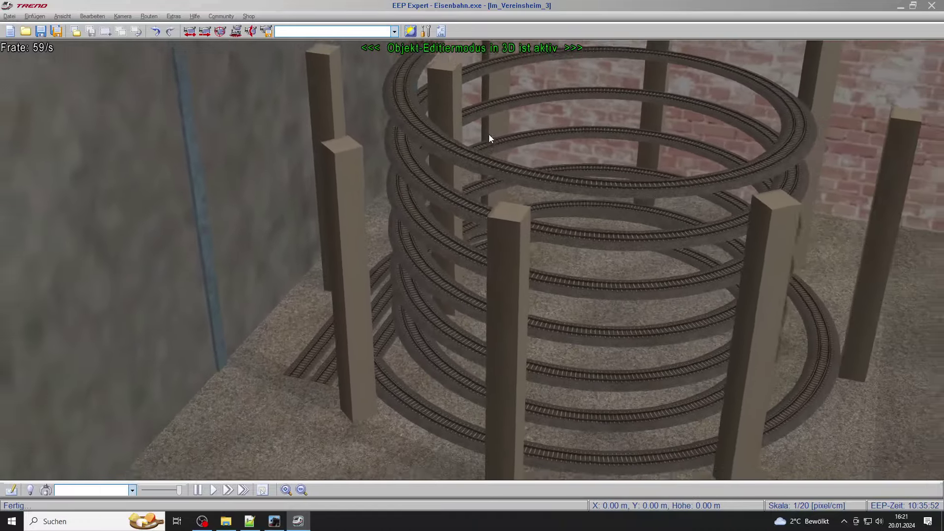
right_drag(489, 134, 430, 210)
scroll(432, 217, up, 3)
scroll(430, 217, up, 4)
scroll(430, 211, down, 3)
scroll(430, 210, down, 5)
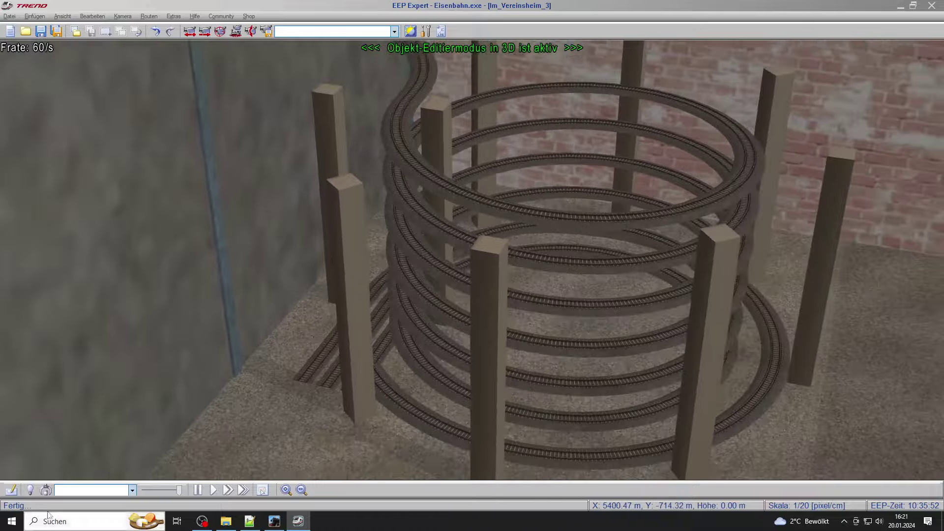
click(11, 490)
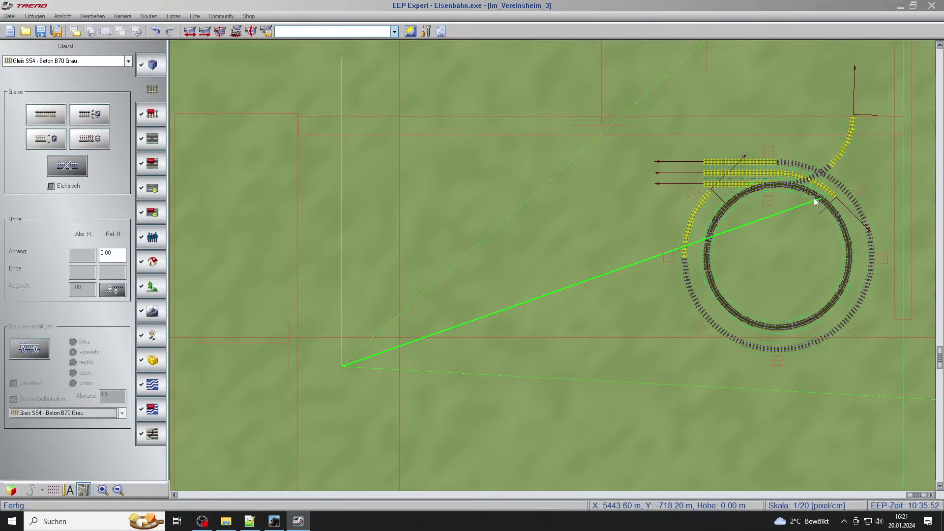
Duplicate the middle circle's curve segment forward five times, and check the last segment's track properties.
click(833, 196)
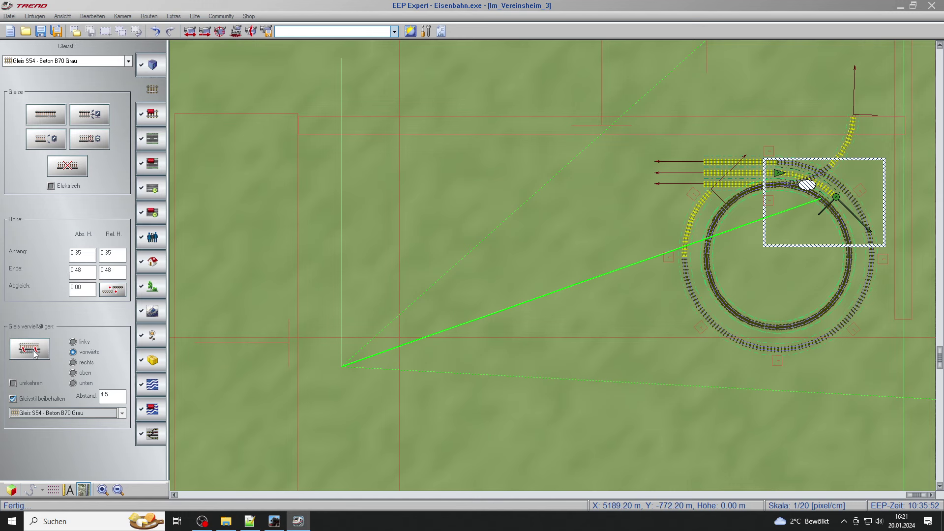
click(35, 352)
click(35, 353)
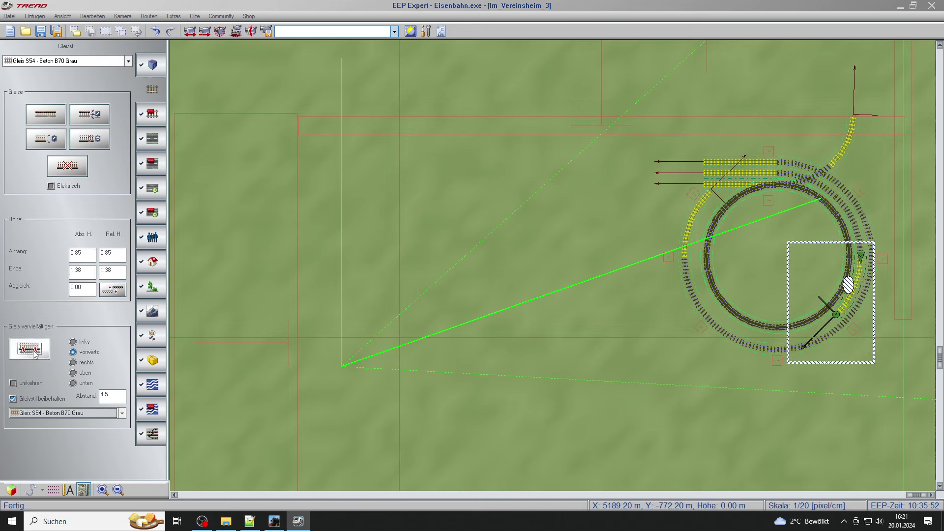
click(35, 353)
click(34, 353)
click(35, 352)
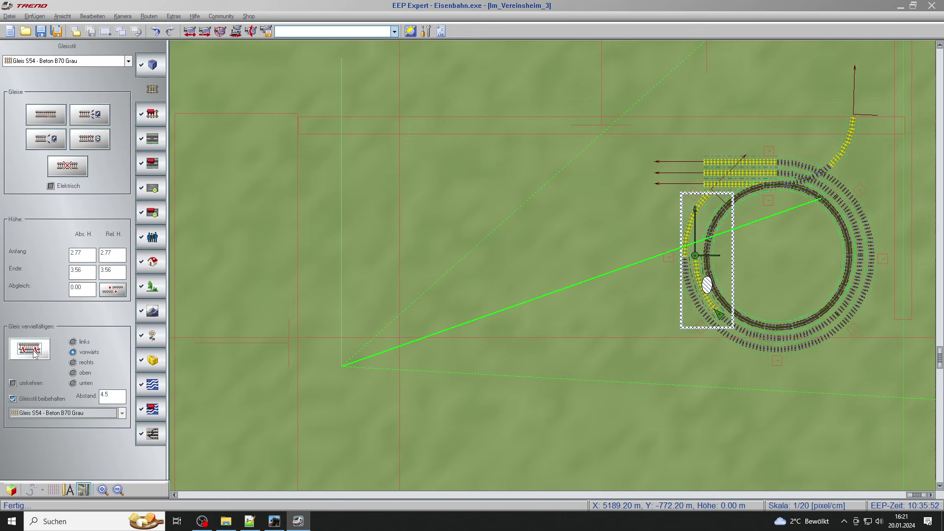
right_click(697, 268)
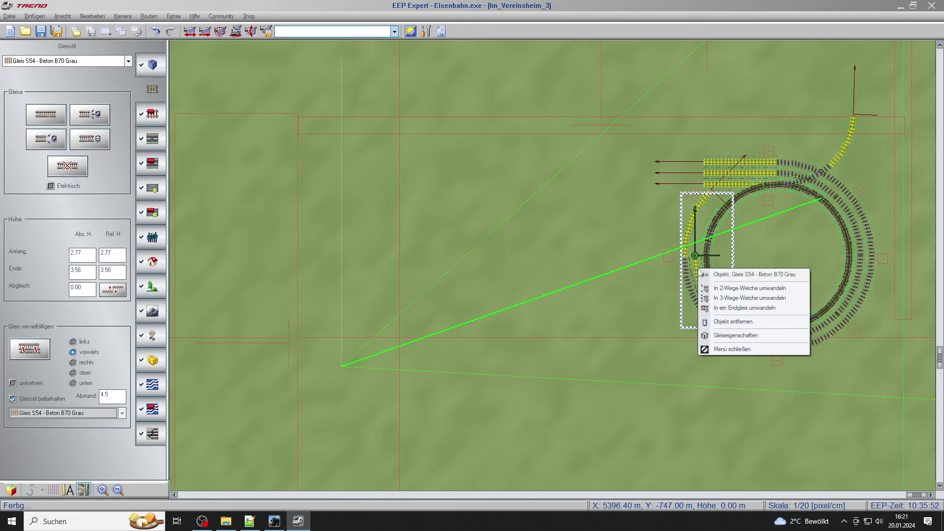
click(737, 335)
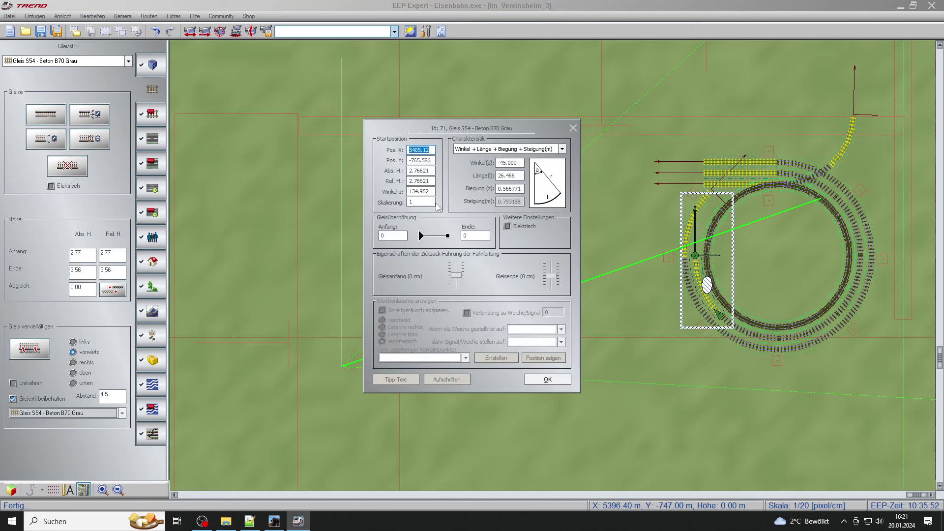
click(530, 379)
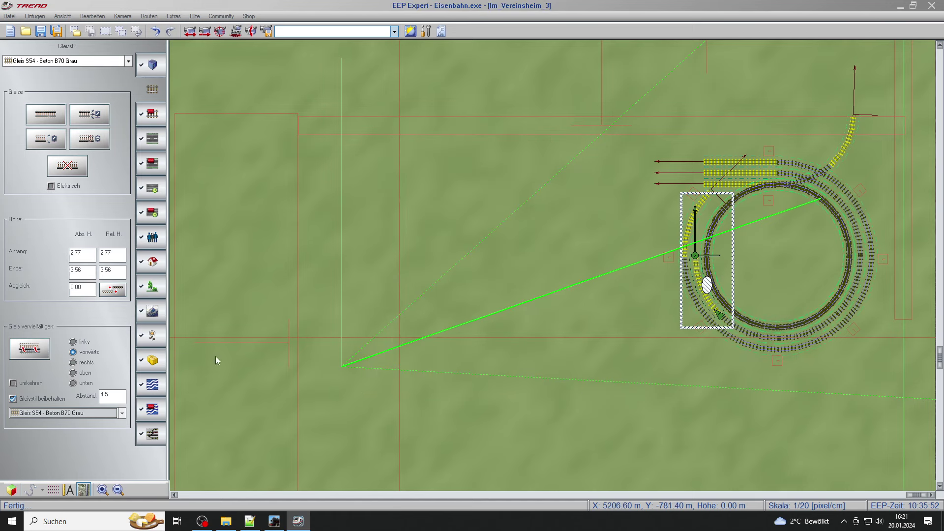
Continue the middle helix by duplicating its last curve segment forward repeatedly until the end height reaches 42.49.
click(30, 349)
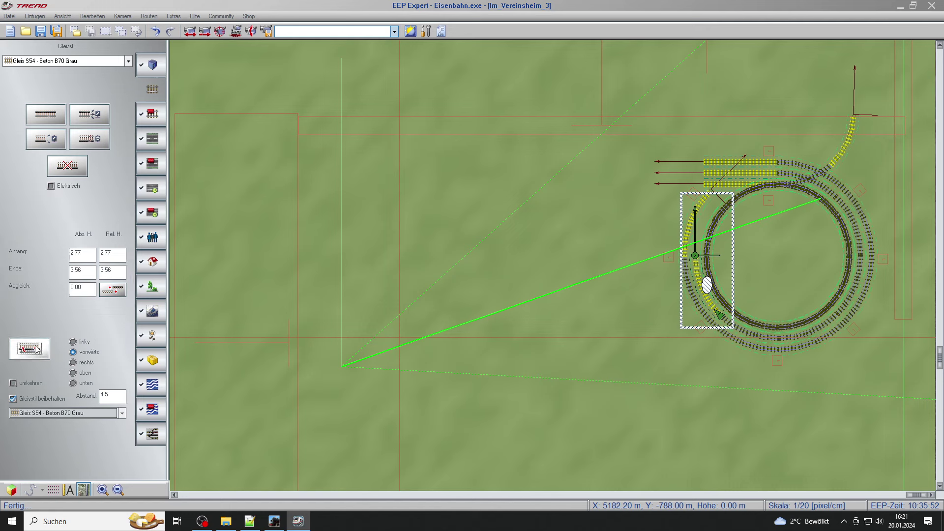
click(29, 349)
click(35, 351)
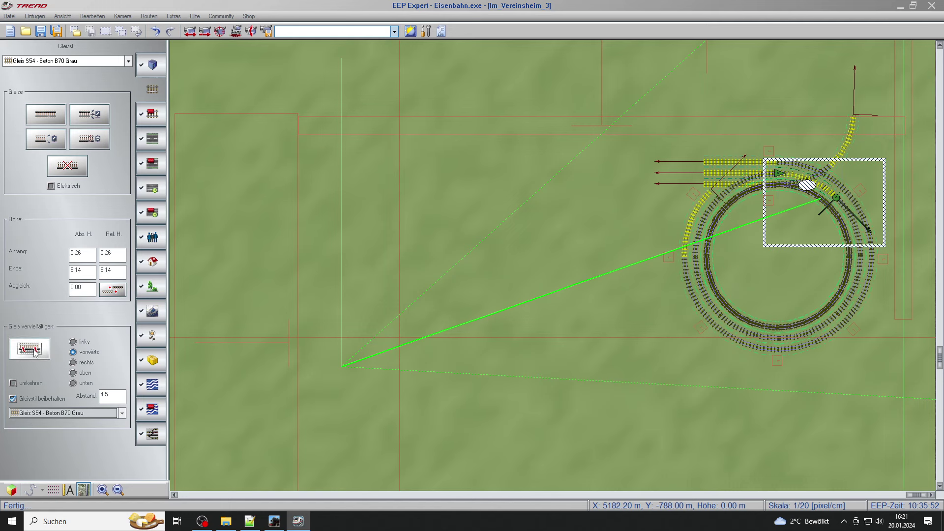
click(33, 351)
click(33, 351)
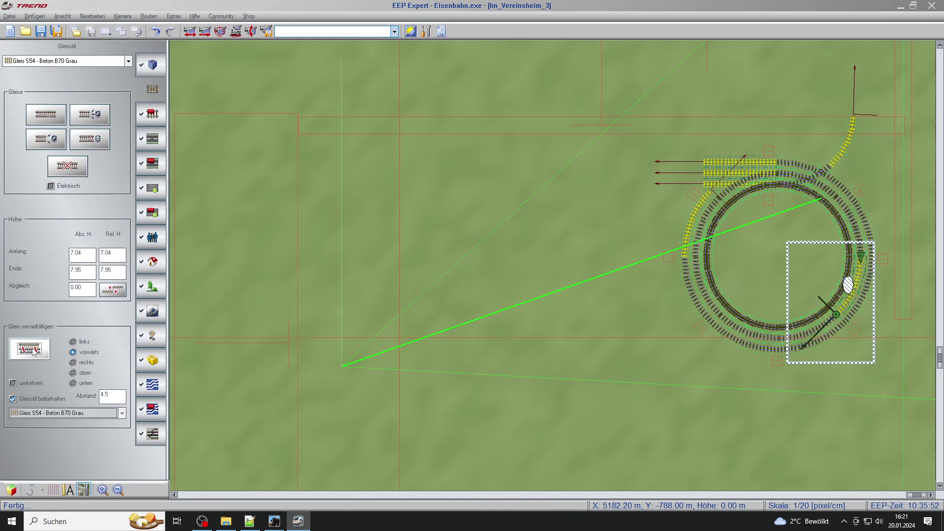
click(34, 351)
click(33, 351)
click(33, 351)
click(34, 351)
click(33, 351)
click(34, 351)
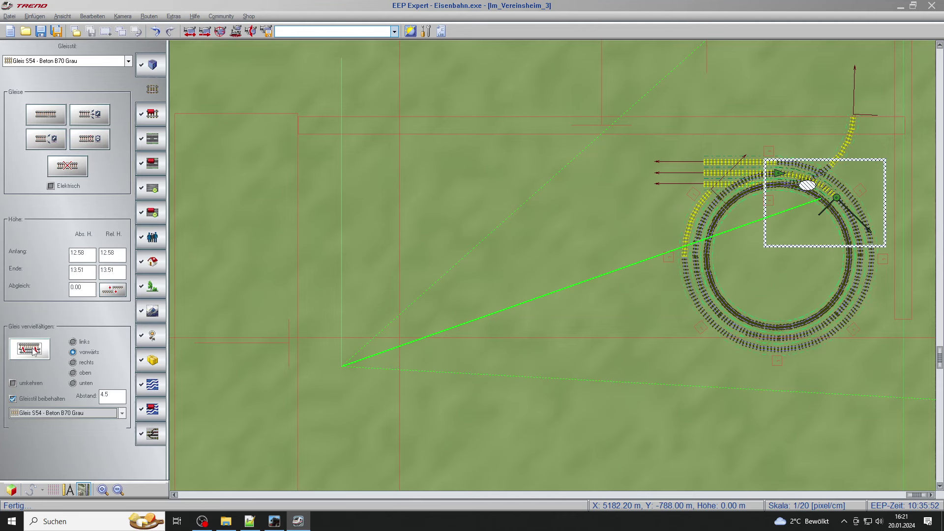
click(33, 351)
click(33, 351)
click(33, 351)
click(34, 351)
click(34, 351)
click(33, 351)
click(34, 351)
click(33, 351)
click(34, 351)
click(33, 351)
click(33, 351)
click(33, 351)
click(34, 351)
click(34, 351)
click(33, 351)
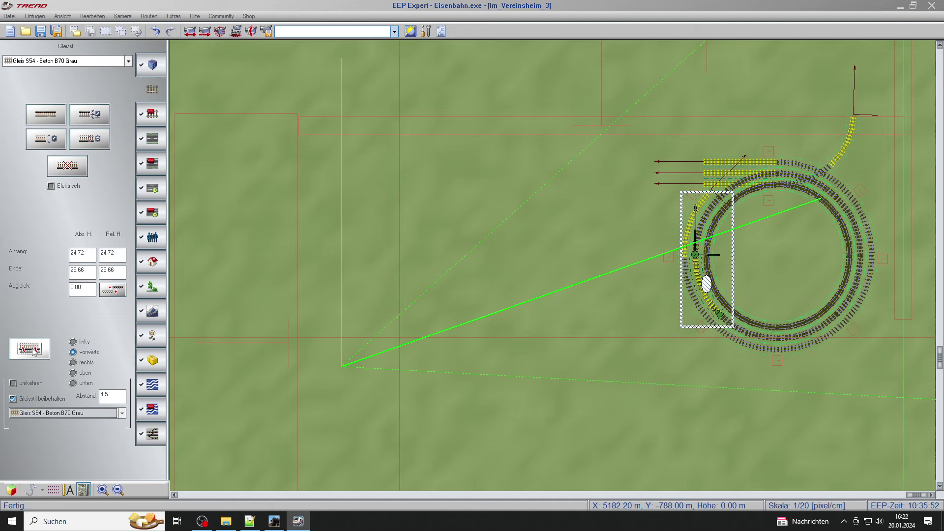
click(33, 351)
click(34, 351)
click(34, 351)
click(34, 351)
click(33, 351)
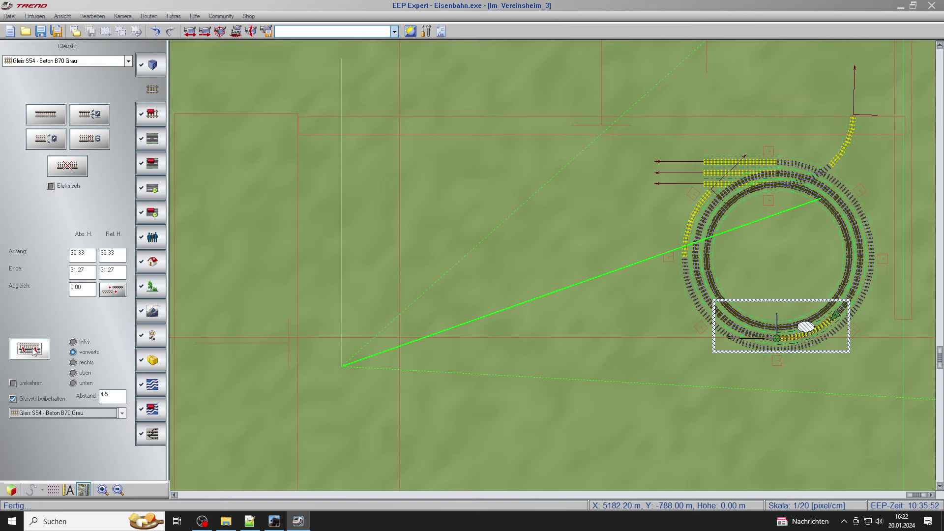
click(34, 351)
click(34, 351)
click(33, 351)
click(33, 351)
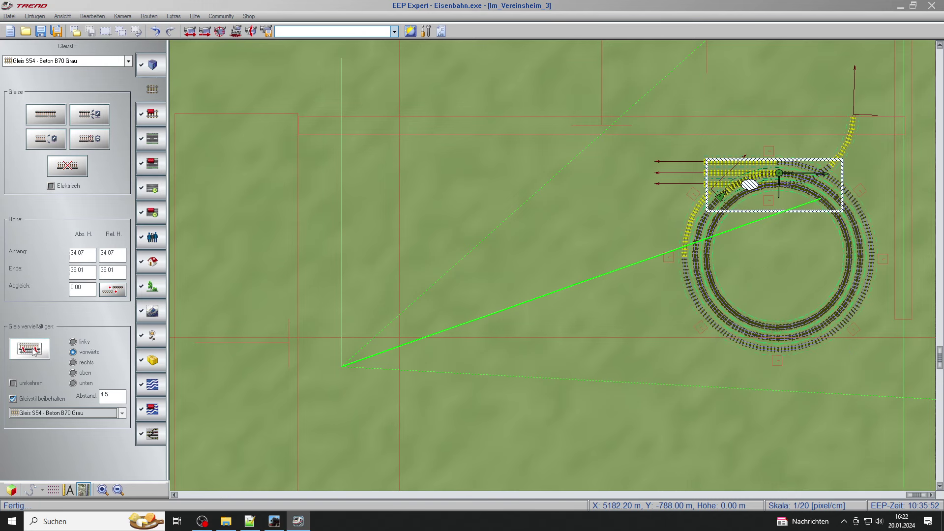
click(34, 351)
click(34, 351)
click(33, 351)
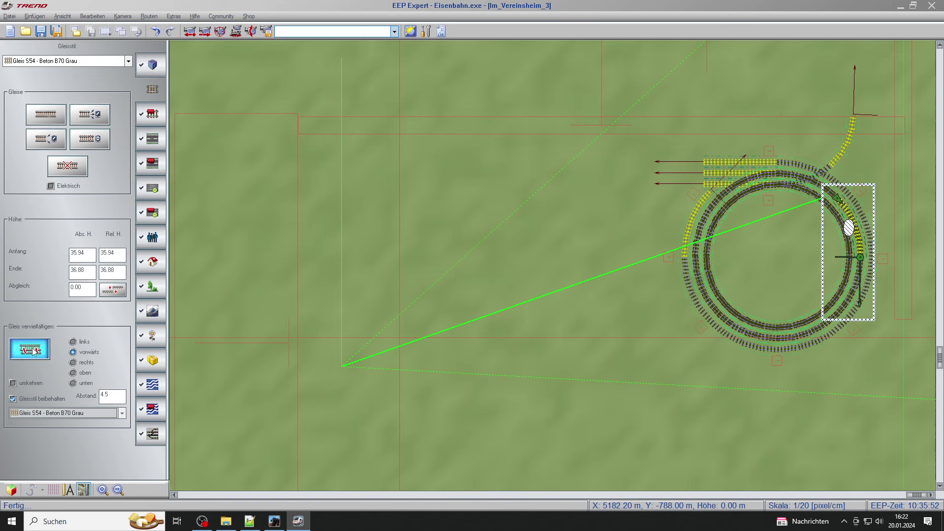
click(33, 351)
click(34, 351)
click(33, 351)
click(33, 351)
click(33, 351)
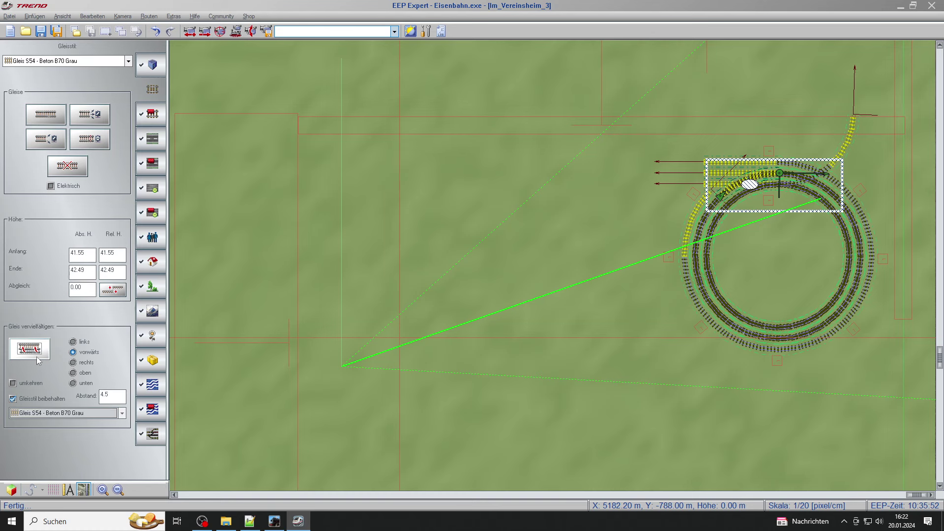
Duplicate the middle helix's top segment forward once and set the copy's angle to 45 so it curves outward.
click(34, 350)
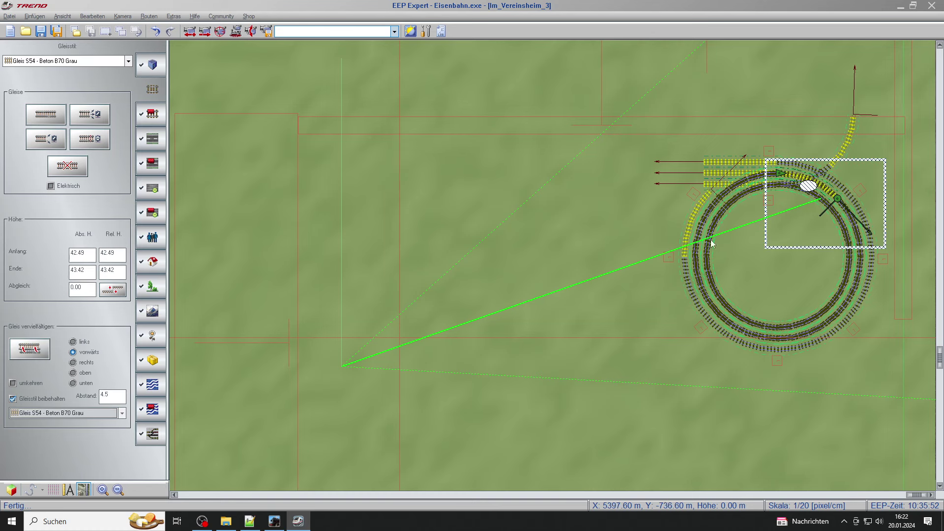
right_click(804, 176)
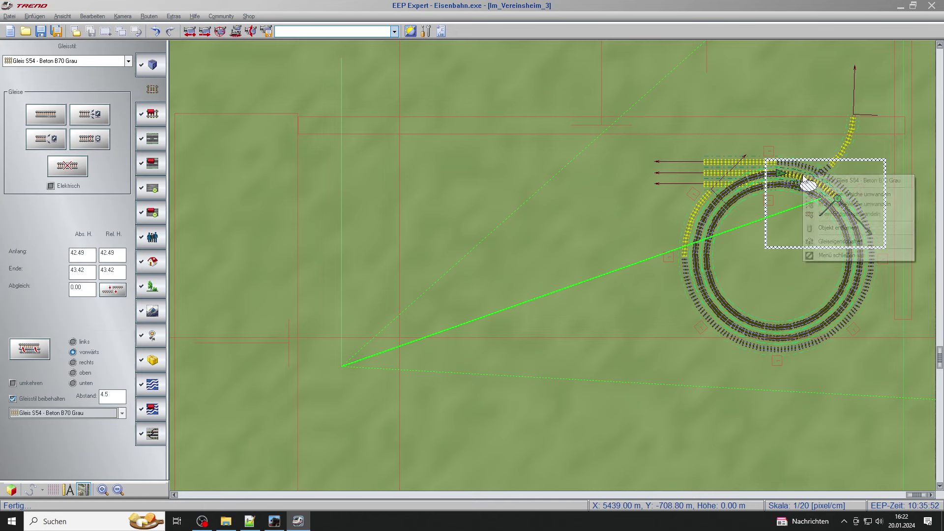
click(840, 242)
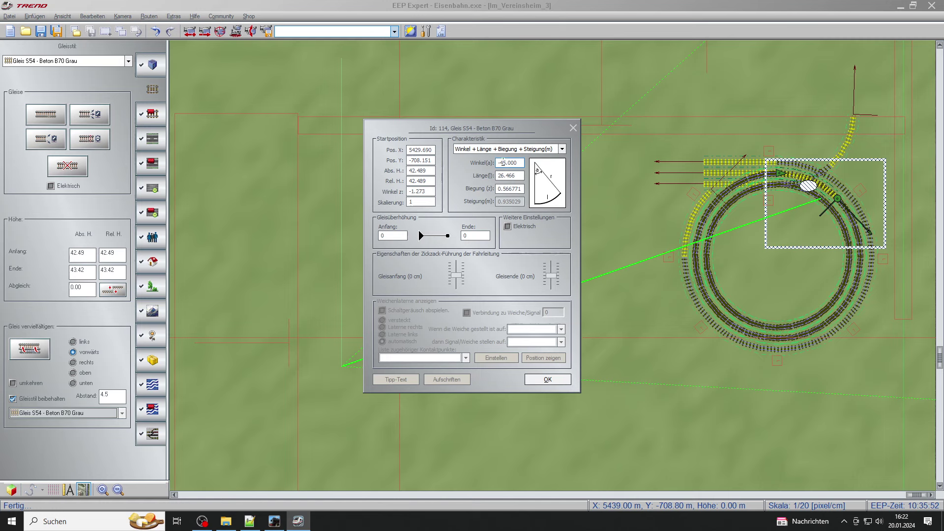
text(-)
key(Return)
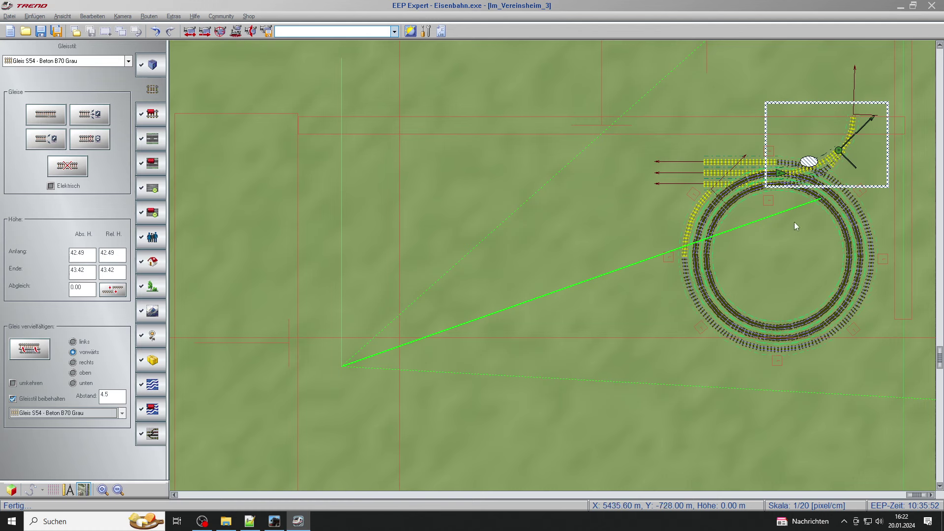
Check the track properties of the outermost circle's first curve segment after the straight entry track.
click(698, 215)
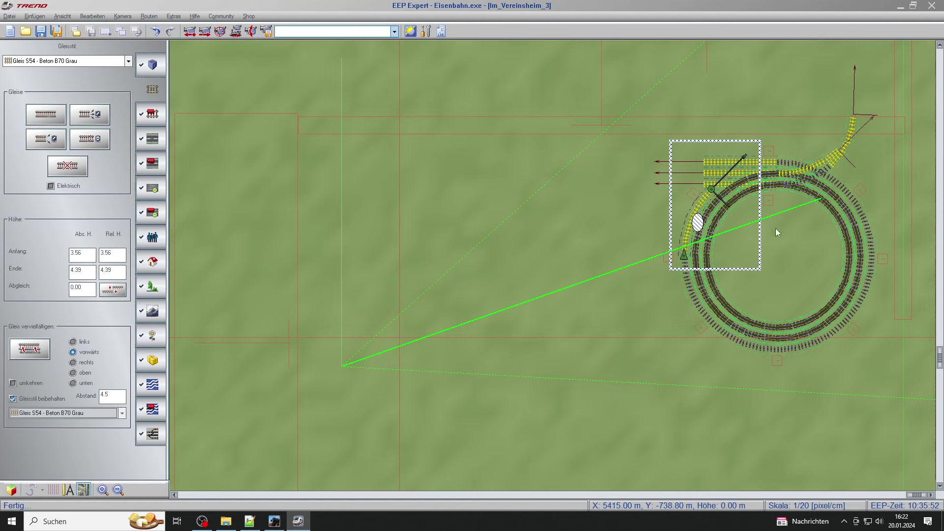
click(765, 174)
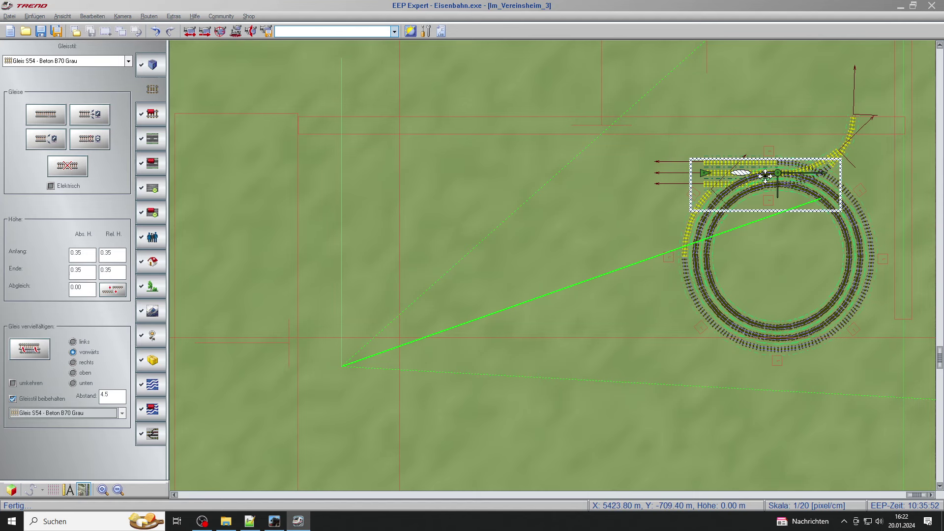
click(782, 225)
right_click(806, 174)
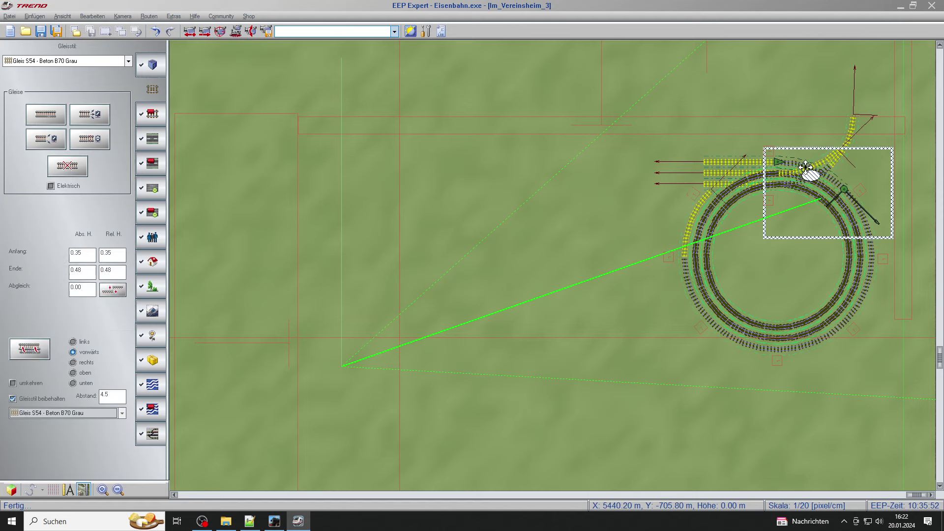
click(817, 234)
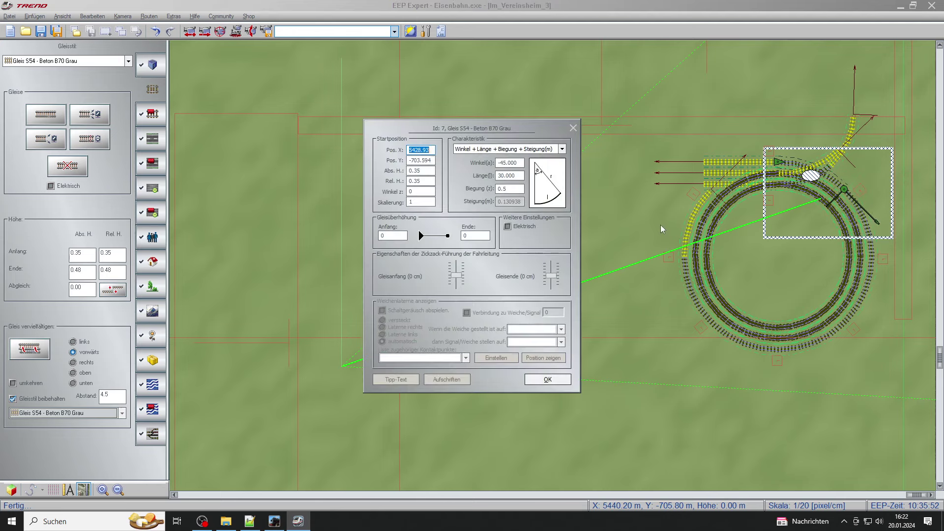
click(548, 379)
click(701, 191)
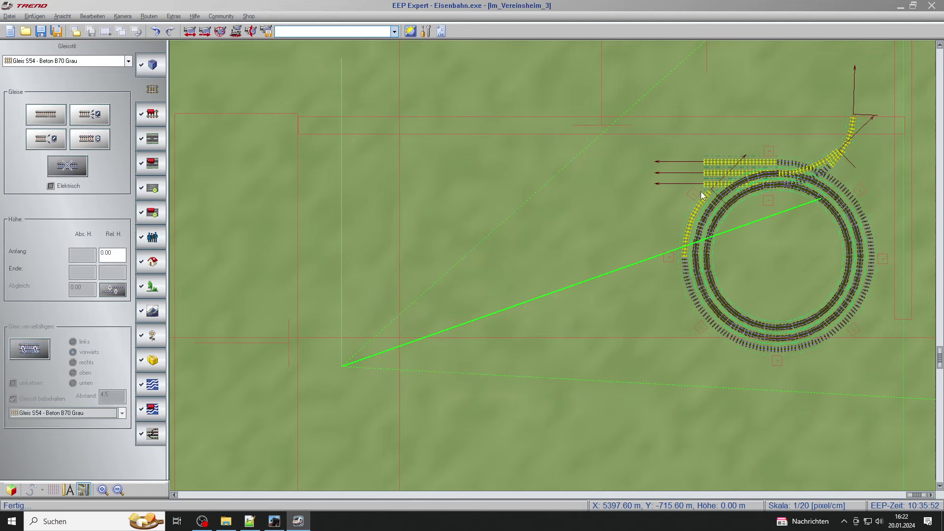
Continue the outermost helix by duplicating its last curve segment forward repeatedly until the end height reaches 42.50.
click(702, 204)
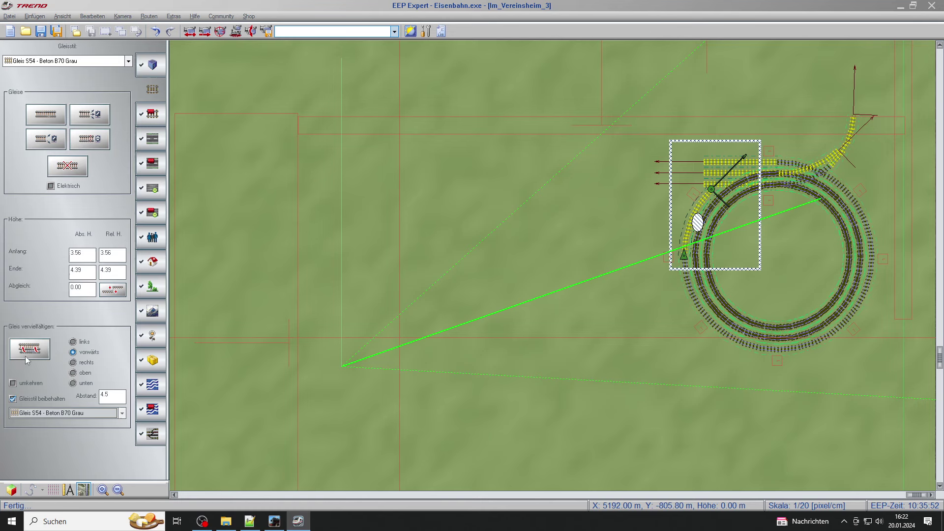
click(30, 351)
click(30, 352)
click(29, 352)
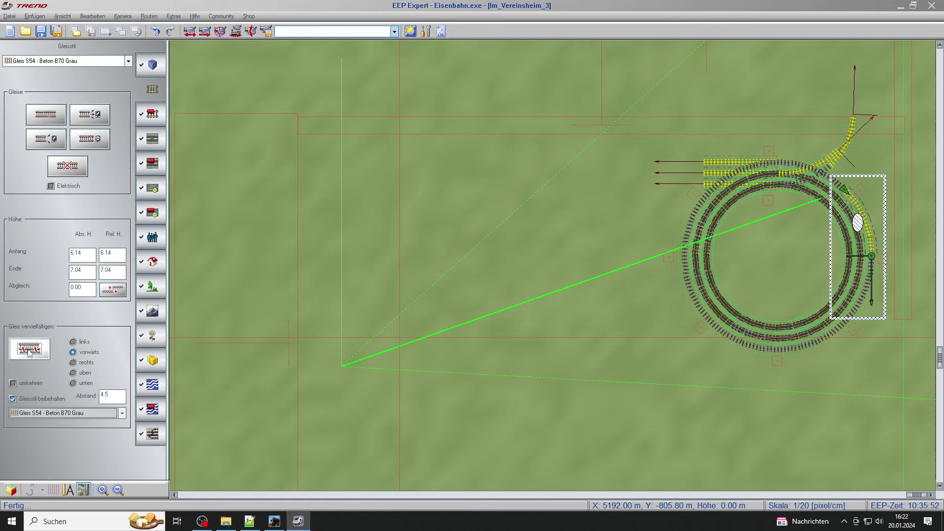
click(30, 352)
click(29, 351)
click(30, 352)
click(30, 352)
click(29, 352)
click(29, 351)
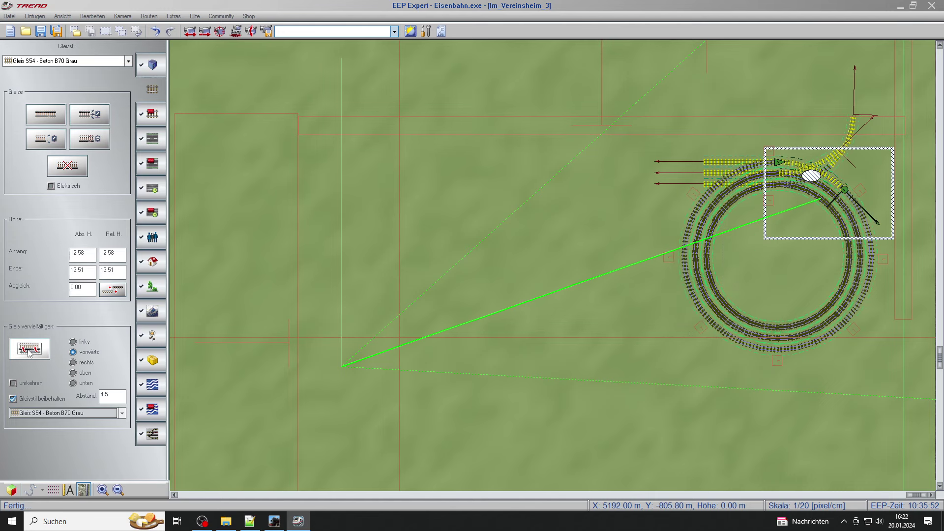
click(30, 352)
click(30, 351)
click(29, 352)
click(29, 351)
click(30, 351)
click(30, 352)
click(30, 352)
click(29, 352)
click(30, 351)
click(29, 352)
click(29, 352)
click(30, 352)
click(29, 352)
click(30, 351)
click(30, 352)
click(30, 351)
click(29, 351)
click(29, 351)
click(30, 351)
click(30, 352)
click(30, 352)
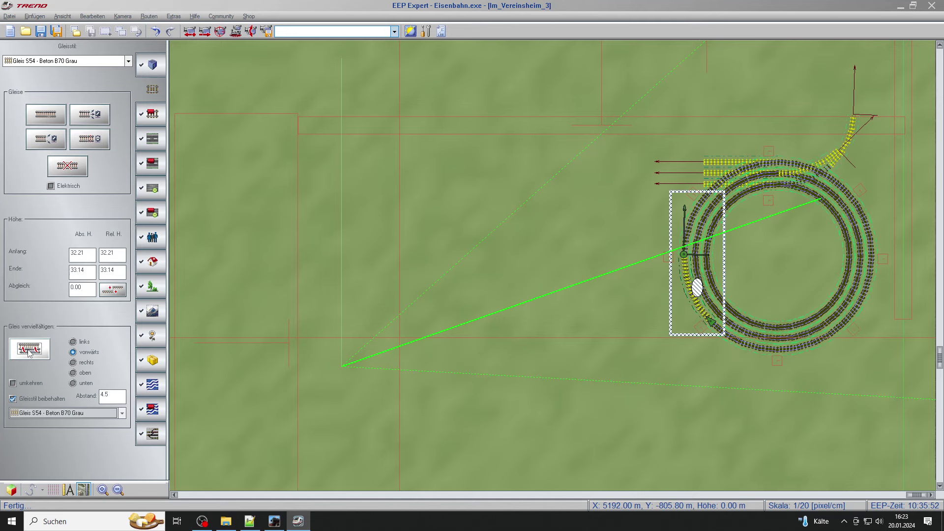
click(30, 351)
click(30, 352)
click(29, 351)
click(29, 352)
click(29, 351)
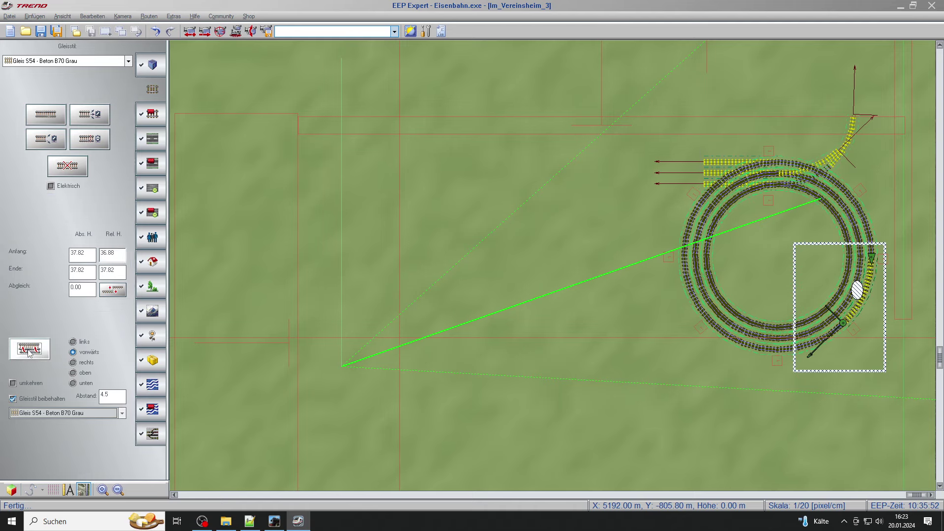
click(29, 352)
click(29, 351)
click(29, 352)
click(29, 351)
click(29, 351)
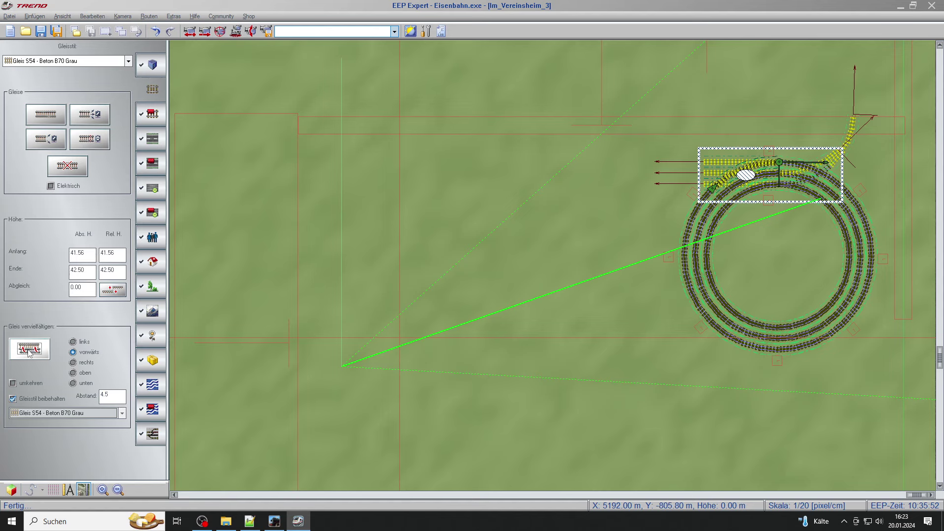
Duplicate the outermost helix's top segment forward once more and set the copy's angle to 45 so it curves outward.
click(29, 352)
right_click(799, 167)
click(822, 230)
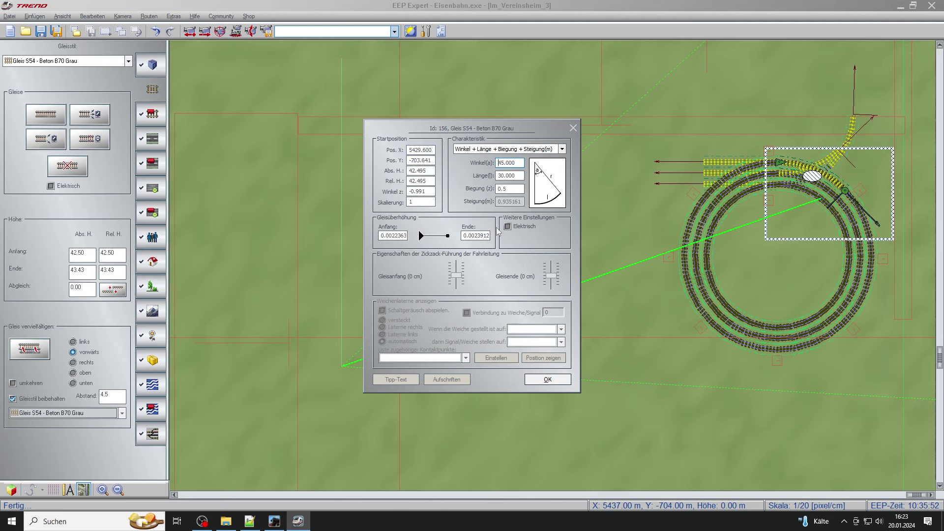
key(Return)
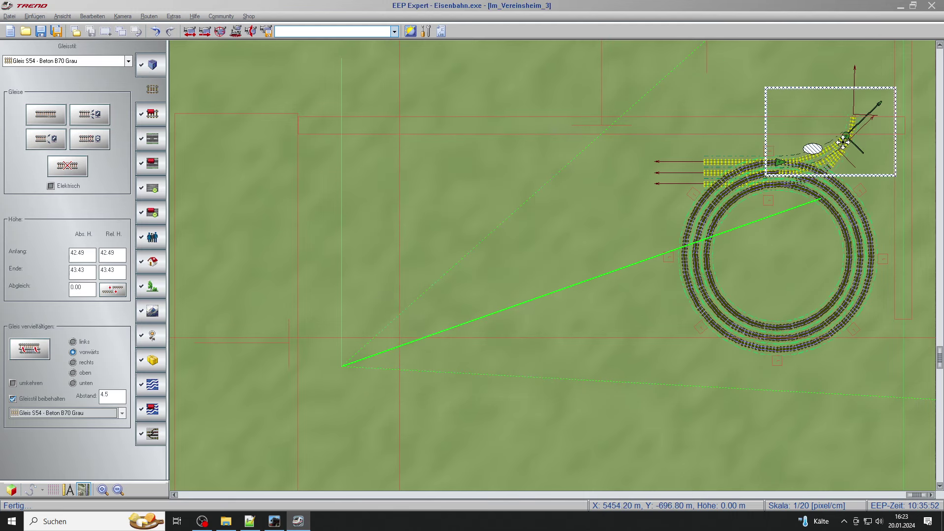
Delete the outward-curving exit segments of the middle and outermost helixes in 3D, keeping only the innermost exit.
click(11, 491)
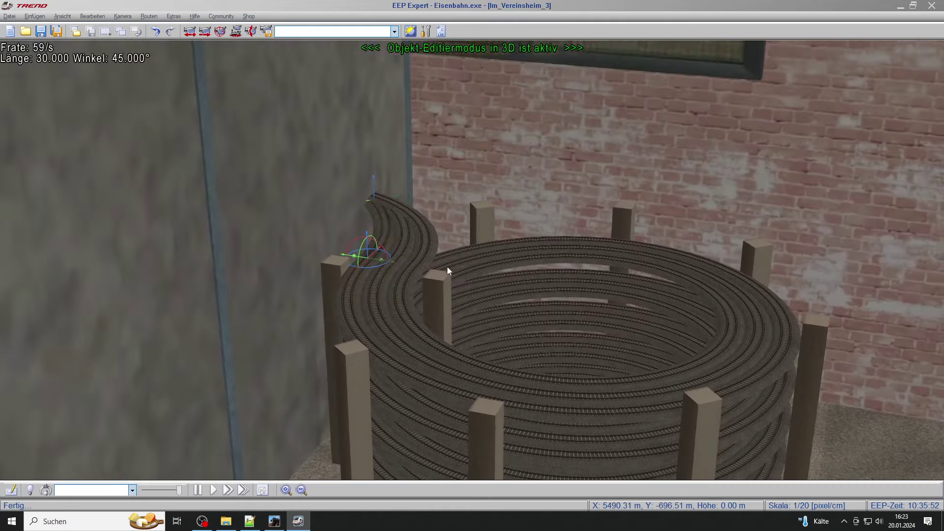
right_drag(447, 266, 453, 255)
scroll(452, 255, up, 8)
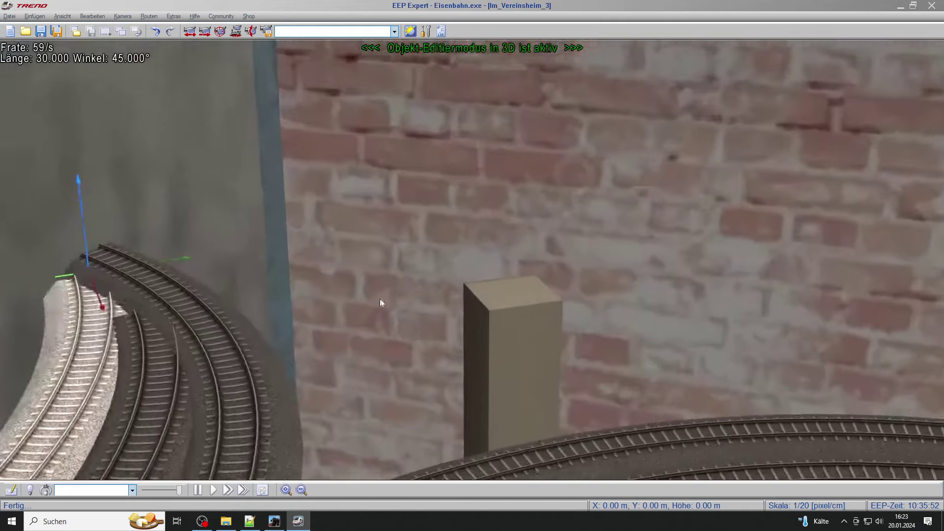
right_drag(380, 299, 413, 294)
scroll(437, 290, down, 5)
key(Delete)
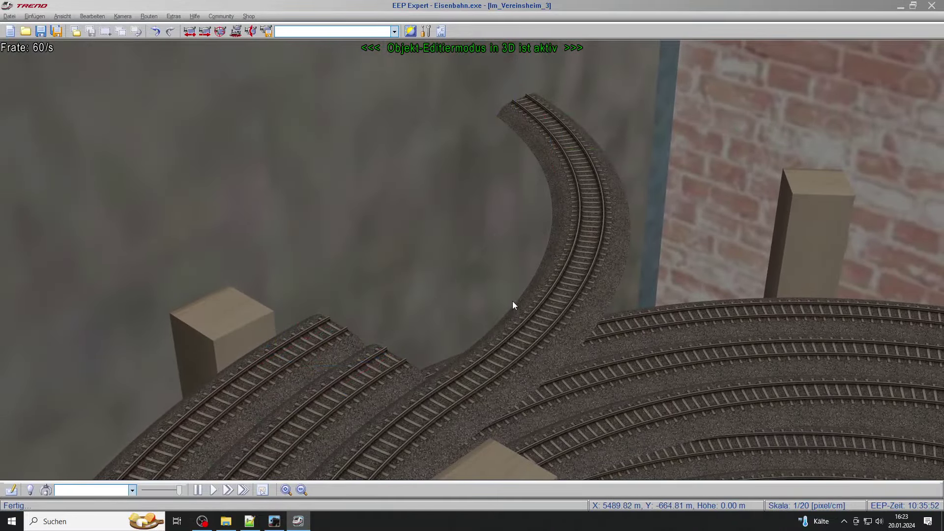
scroll(548, 285, down, 3)
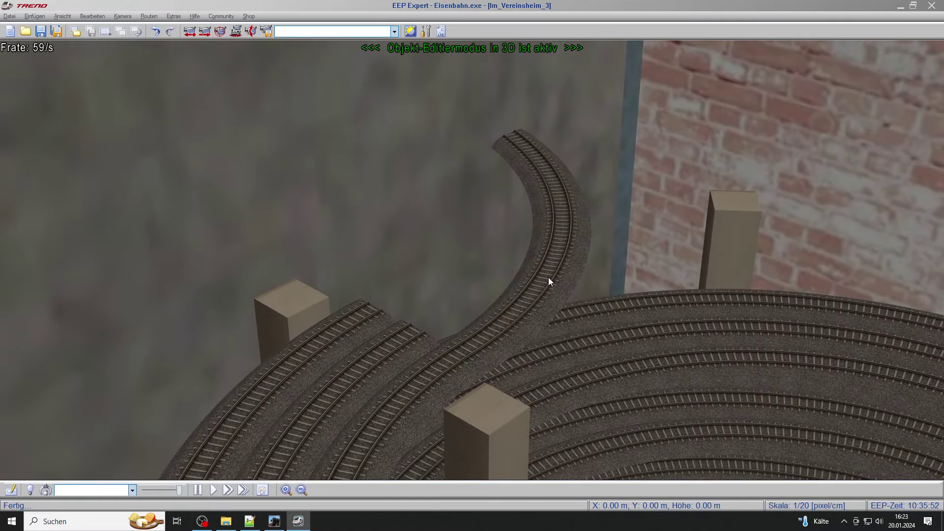
Duplicate the innermost helix's first exit curve twice to its left at a spacing of 4.5 in the 2D plan.
click(11, 490)
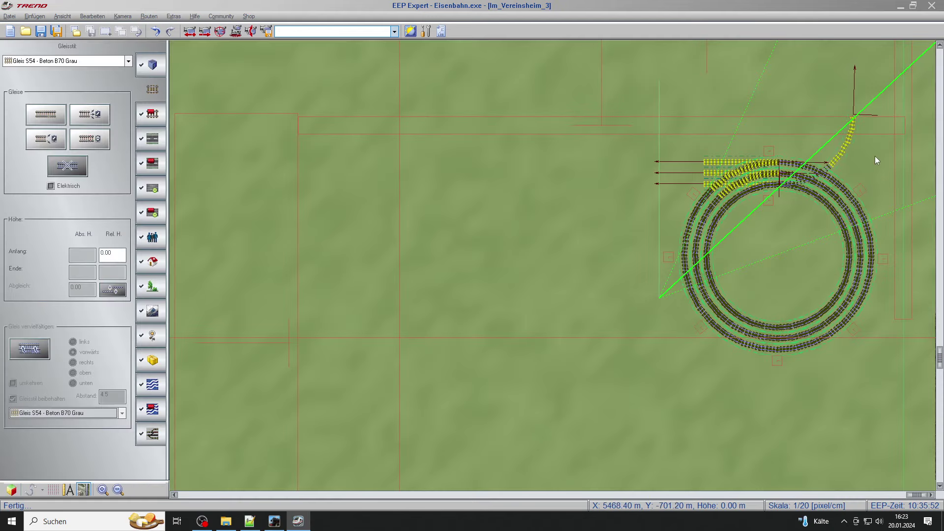
scroll(806, 236, up, 2)
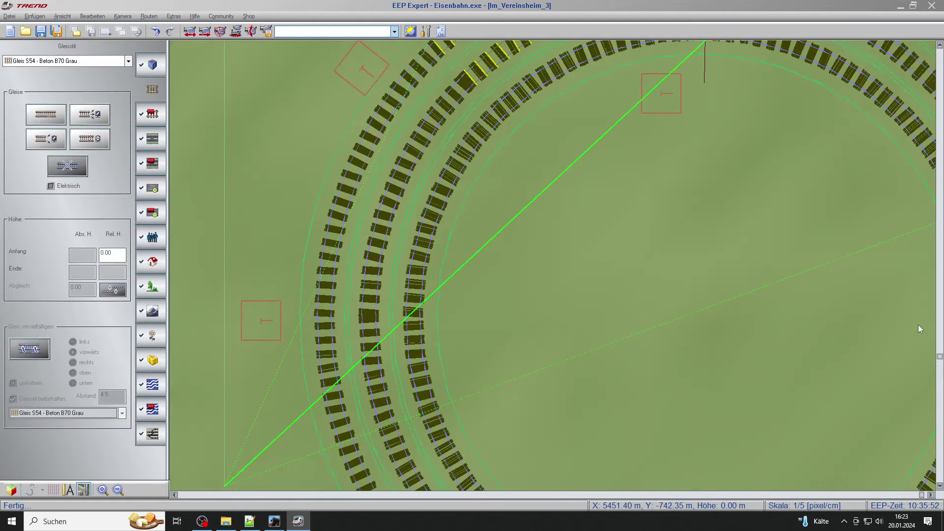
drag(939, 360, 940, 355)
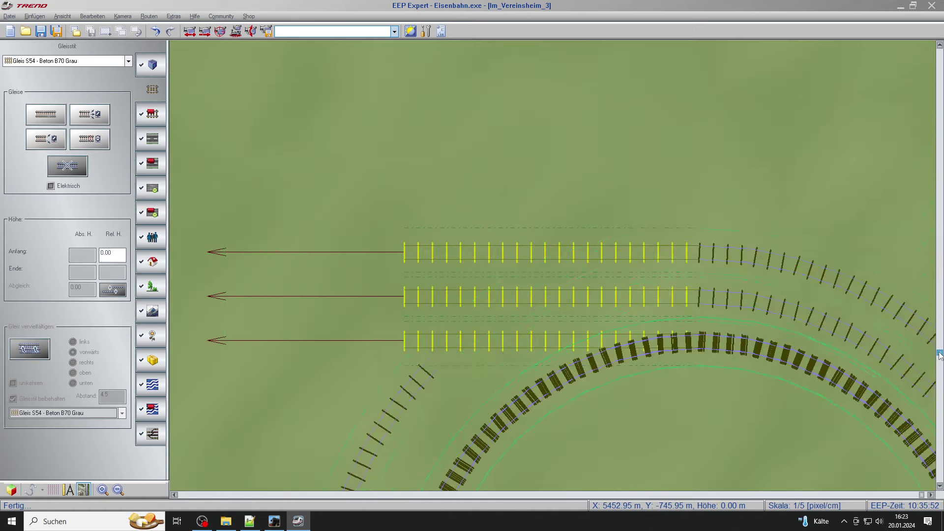
click(891, 284)
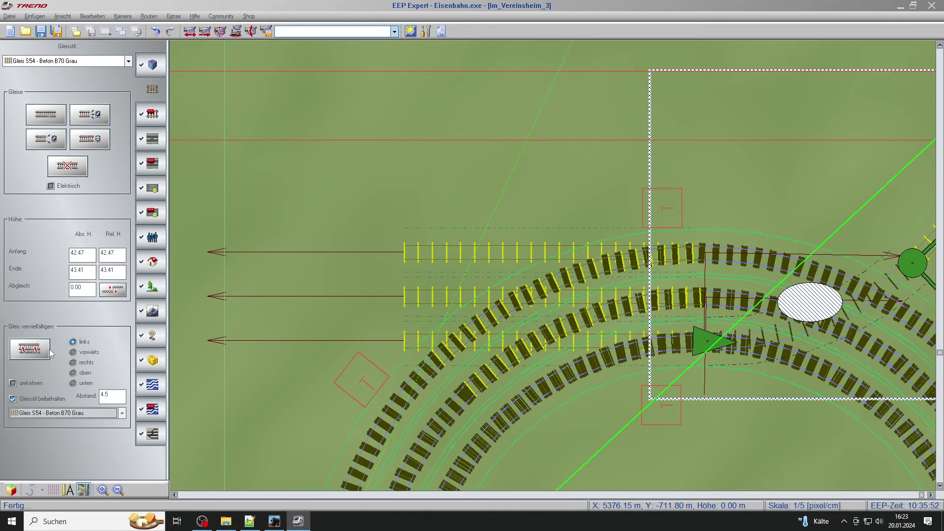
click(42, 351)
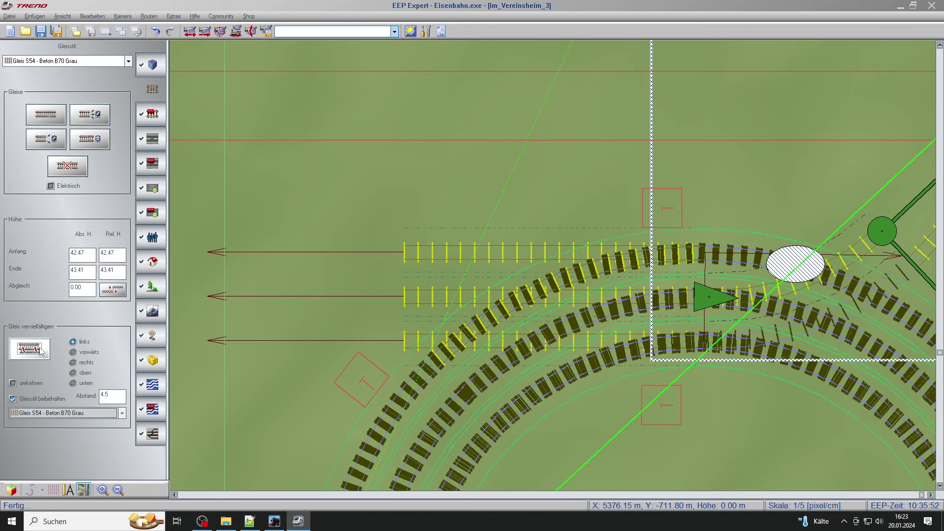
click(42, 350)
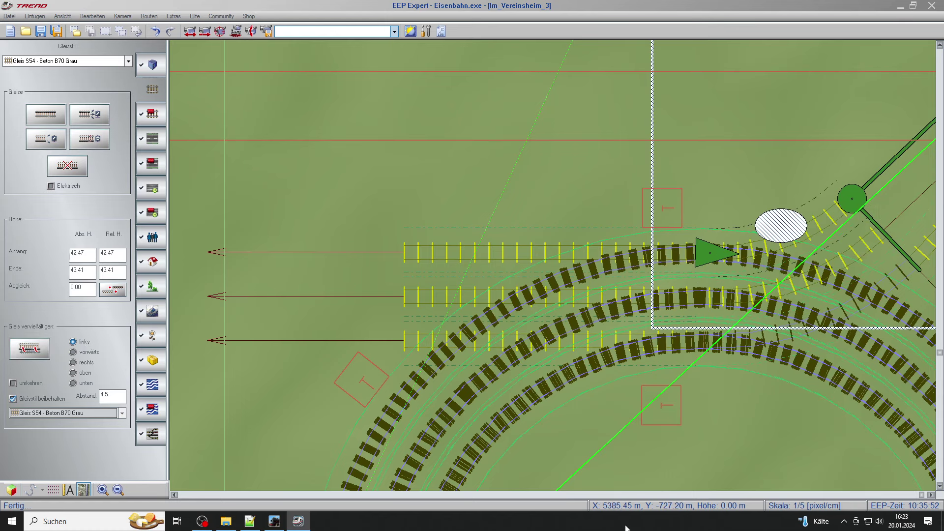
Duplicate the innermost exit's second curve twice to its left at a spacing of 4.5, completing three parallel exits.
drag(922, 497, 927, 498)
click(761, 172)
click(594, 156)
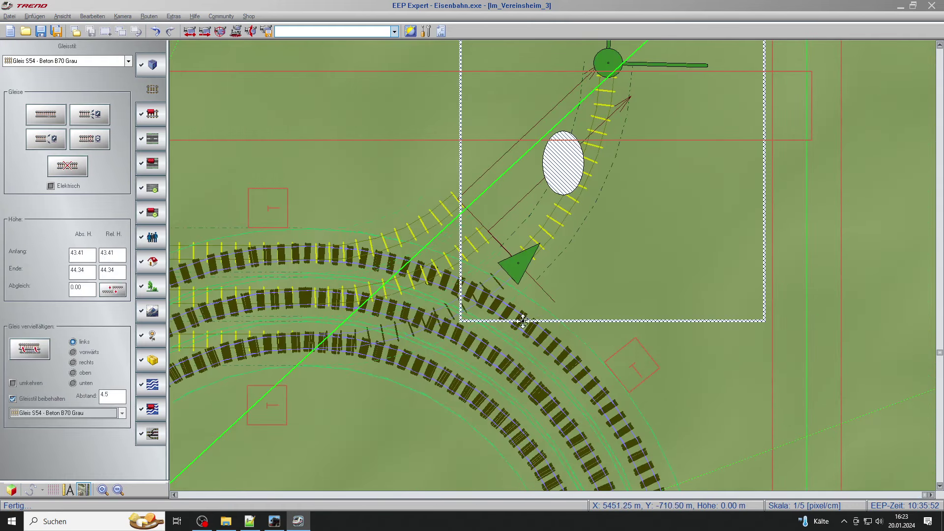
click(34, 351)
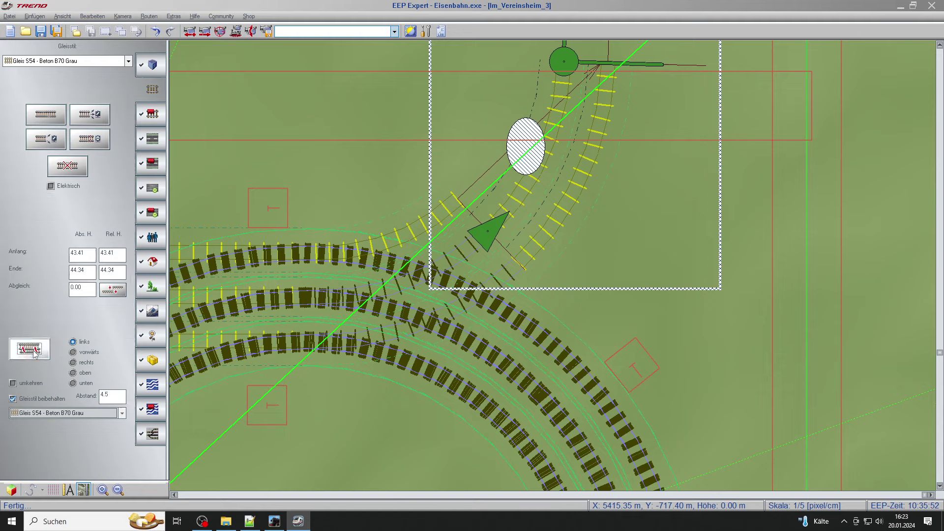
click(34, 352)
click(690, 353)
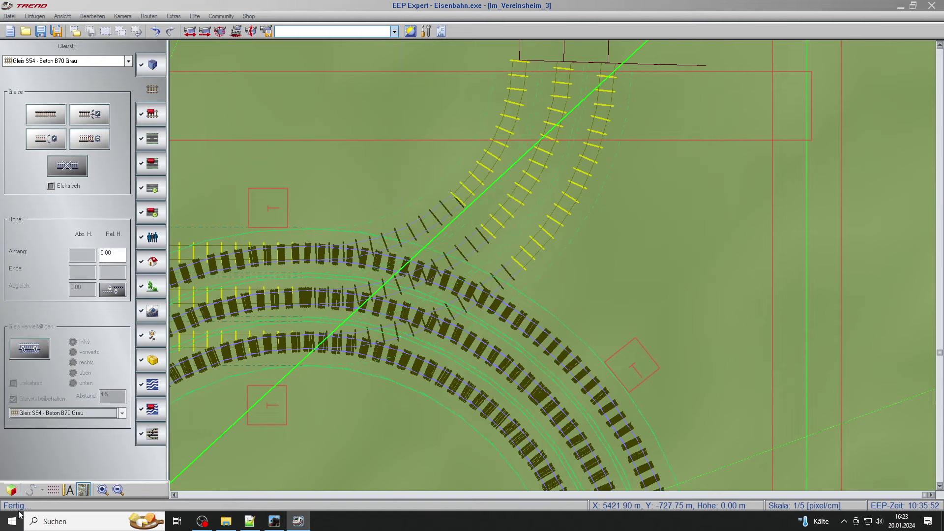
Inspect the three parallel exits in 3D and close the gaps at the joints of the middle and outermost exit tracks.
click(11, 490)
scroll(593, 266, down, 6)
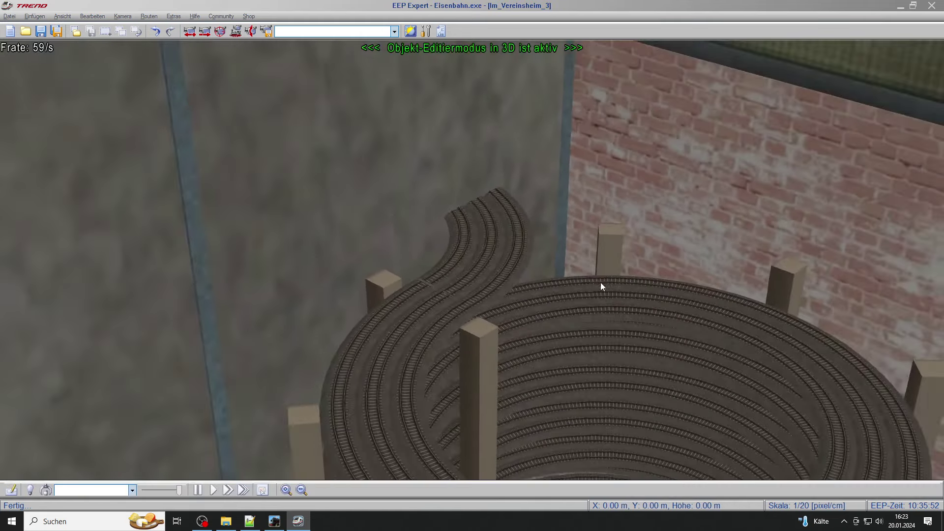
scroll(421, 224, up, 4)
scroll(421, 225, up, 5)
click(403, 266)
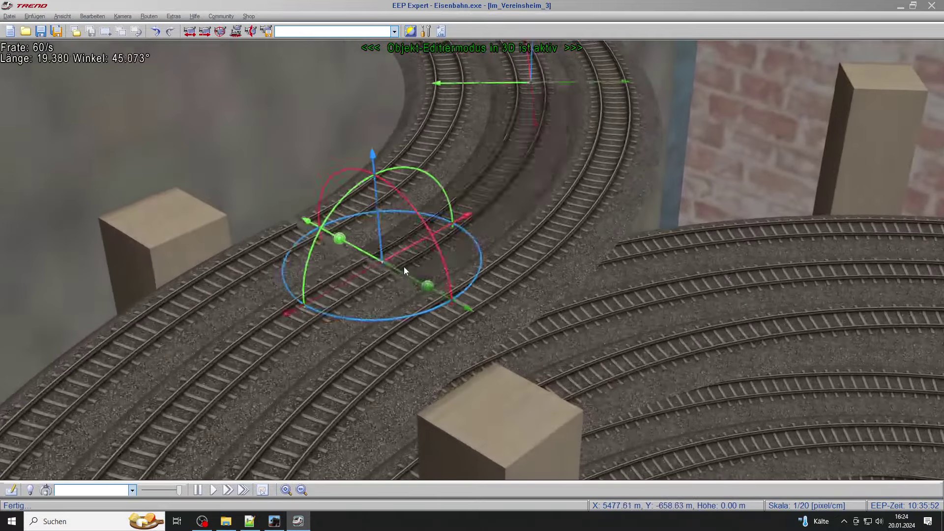
click(506, 258)
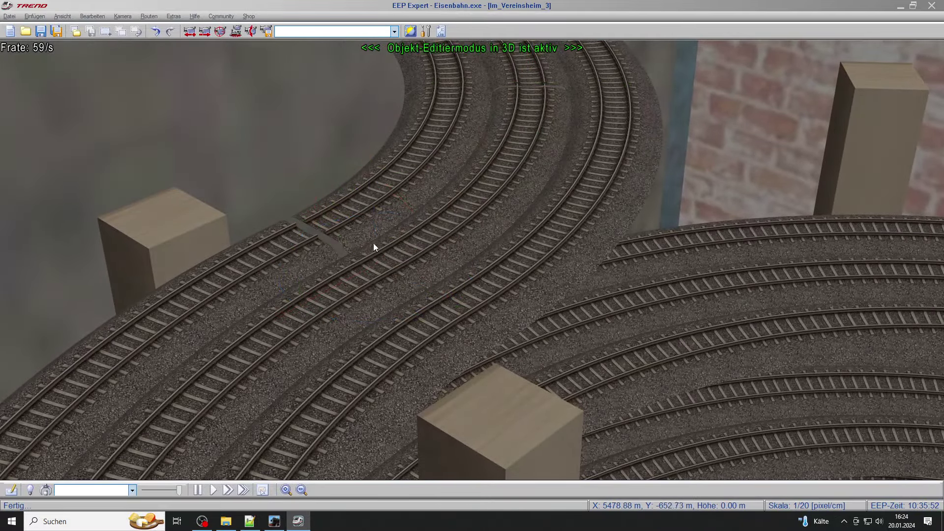
click(344, 229)
click(394, 227)
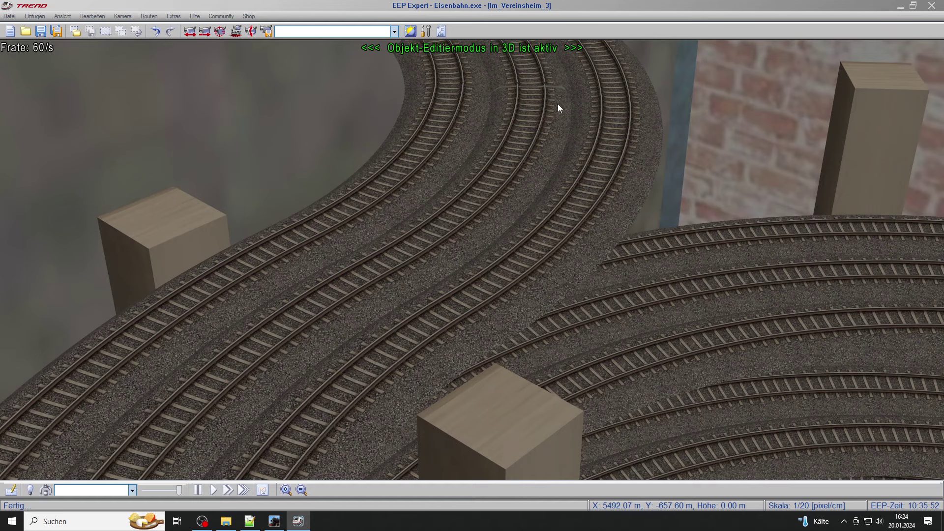
click(544, 114)
click(542, 116)
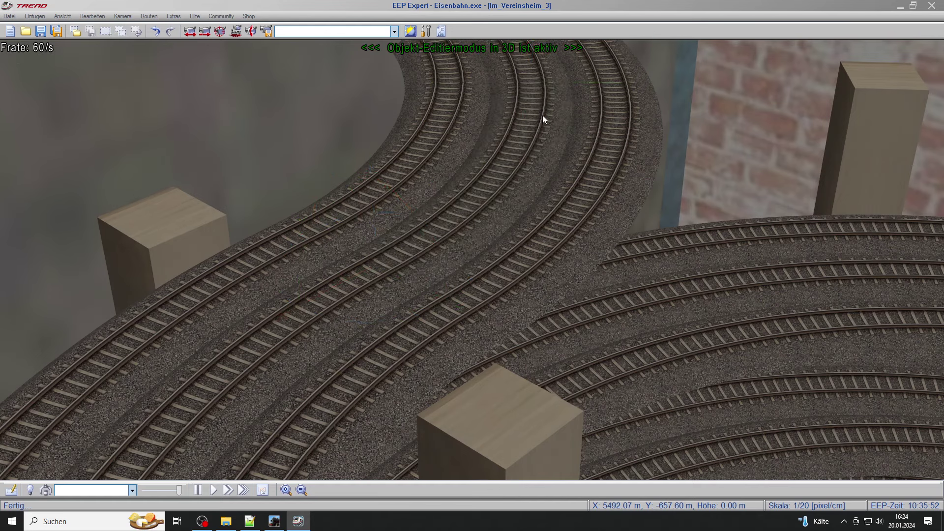
scroll(614, 140, down, 6)
right_drag(651, 194, 660, 212)
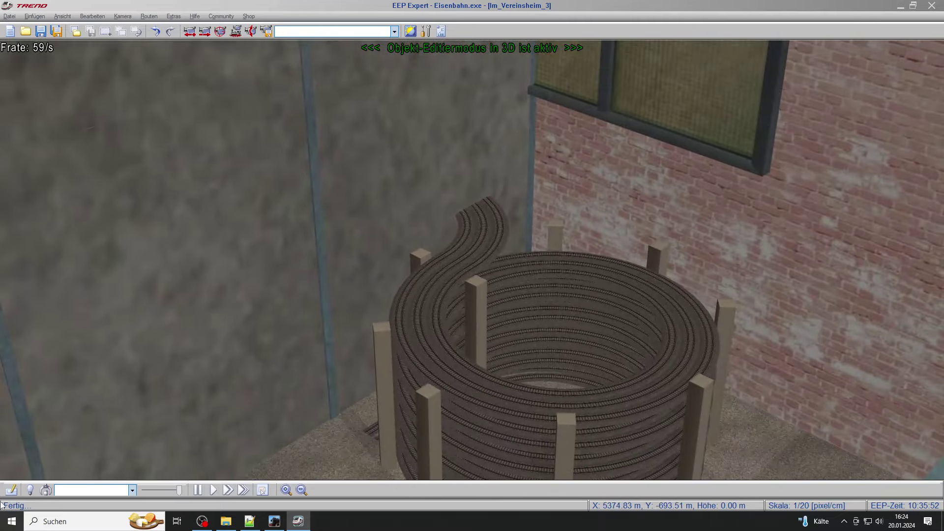
click(11, 490)
scroll(445, 329, down, 1)
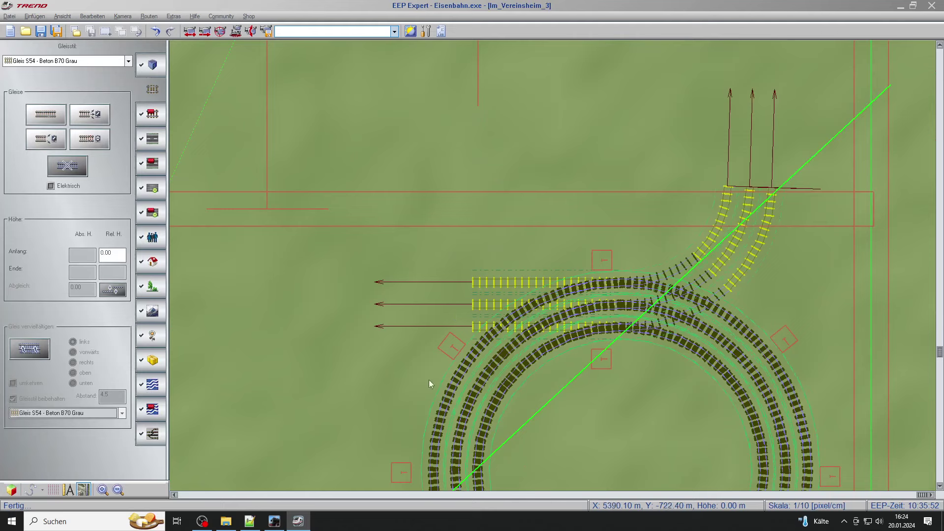
drag(938, 352, 938, 358)
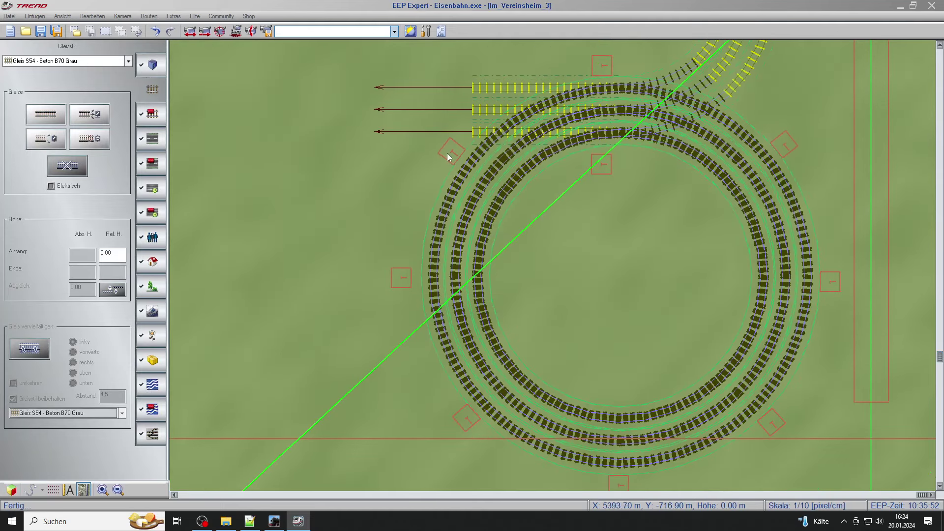
click(151, 269)
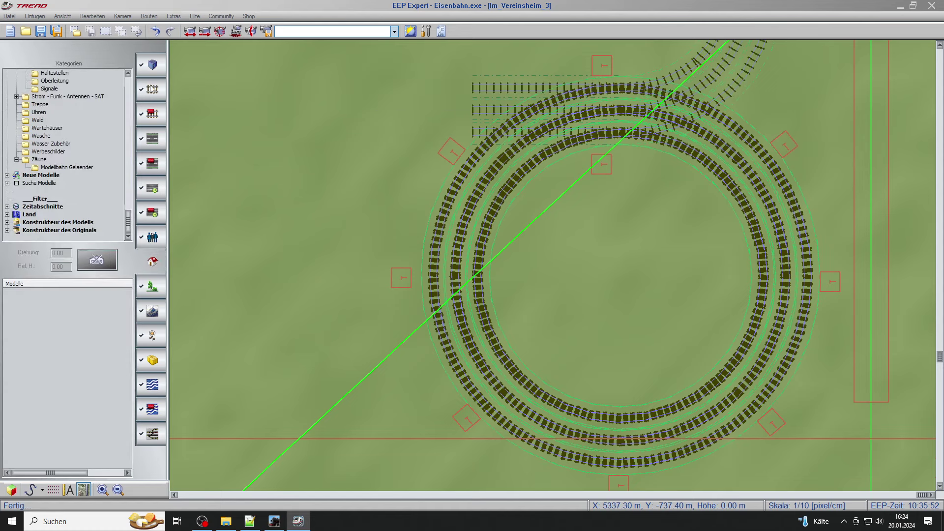
click(455, 149)
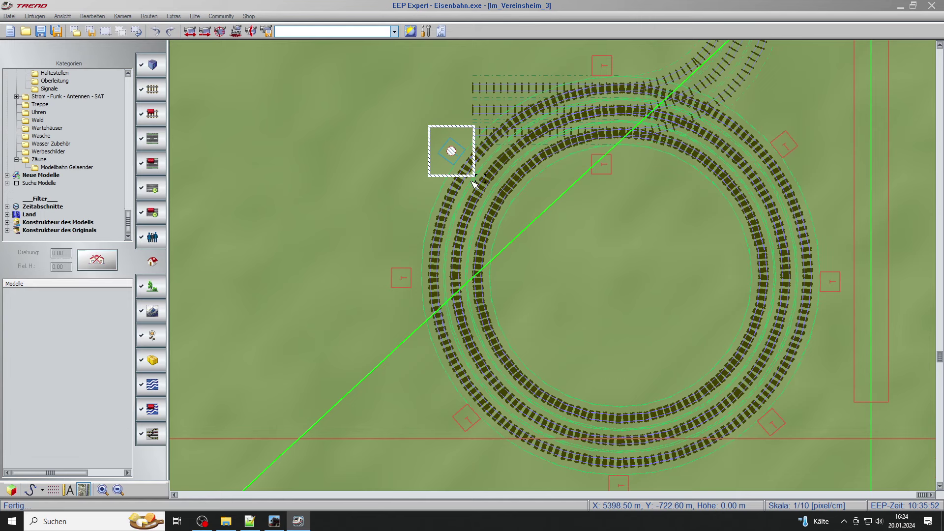
drag(456, 157, 554, 209)
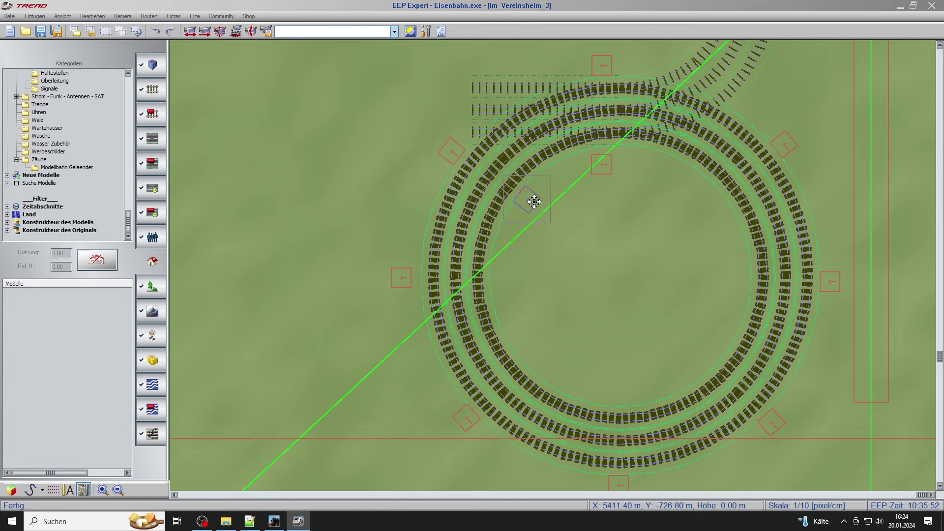
key(Delete)
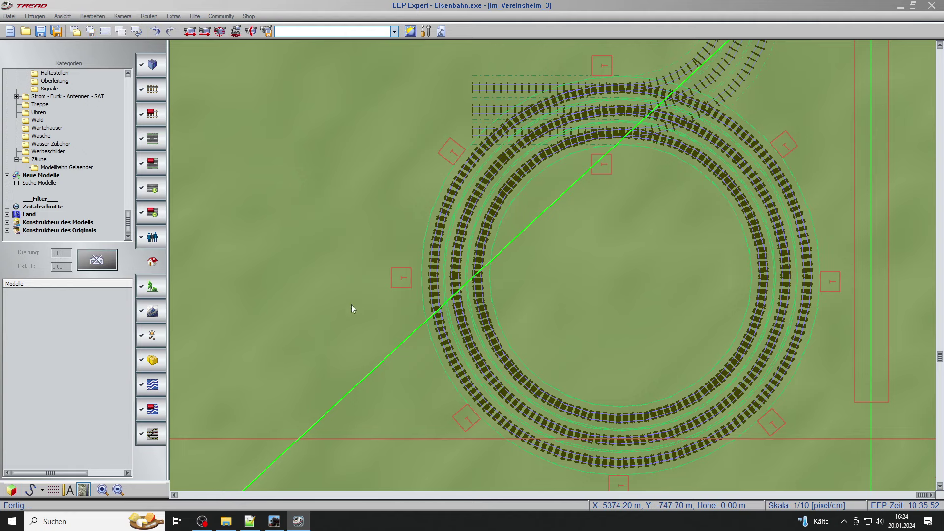
Set the Z scaling (Skalierung Z) of the beige post inside the helix to 35 in its 3D object properties.
click(12, 490)
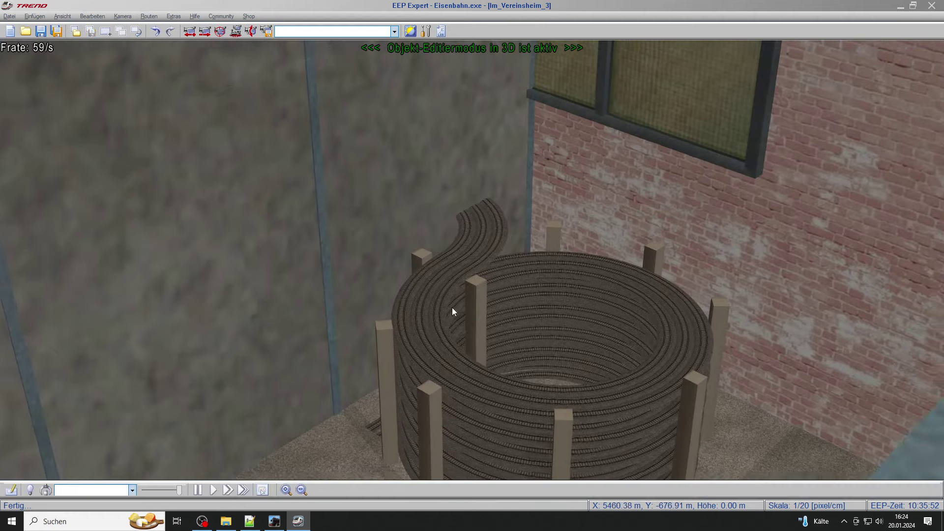
right_drag(455, 297, 448, 316)
scroll(449, 316, up, 6)
scroll(449, 317, up, 4)
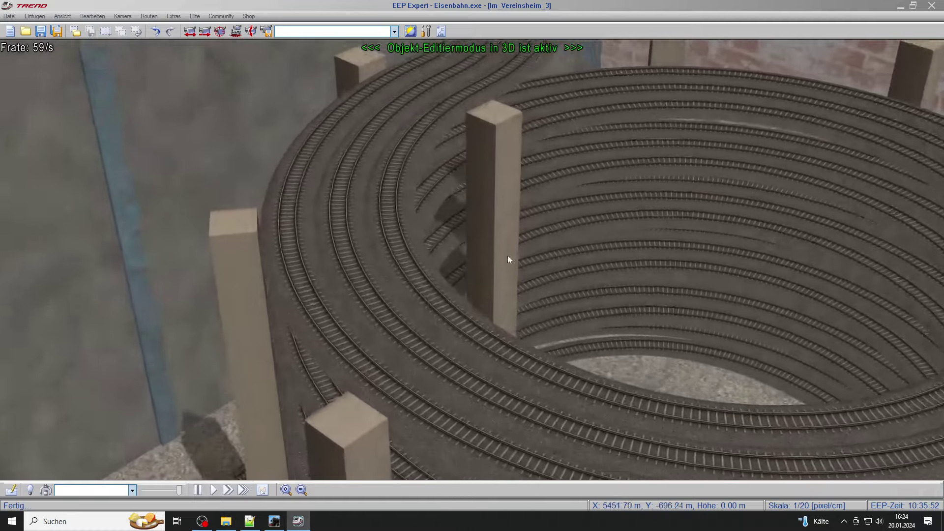
right_click(500, 185)
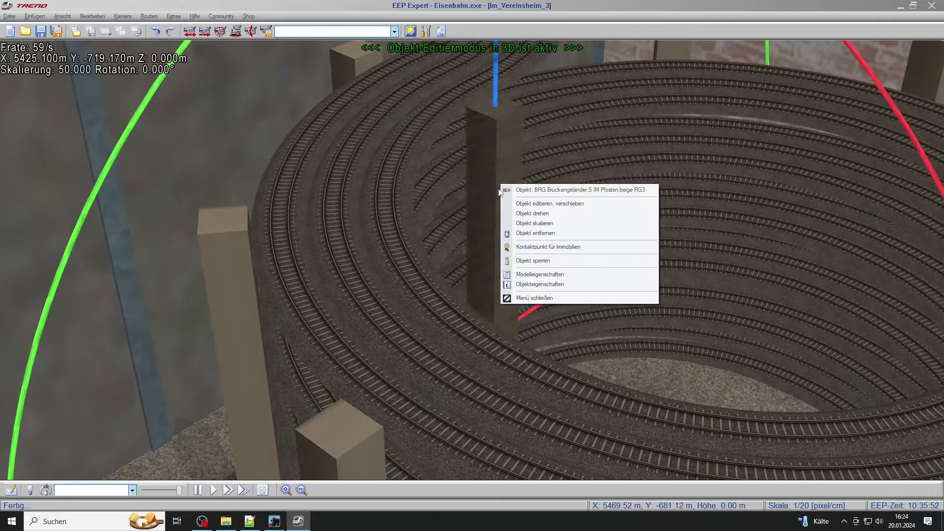
click(527, 288)
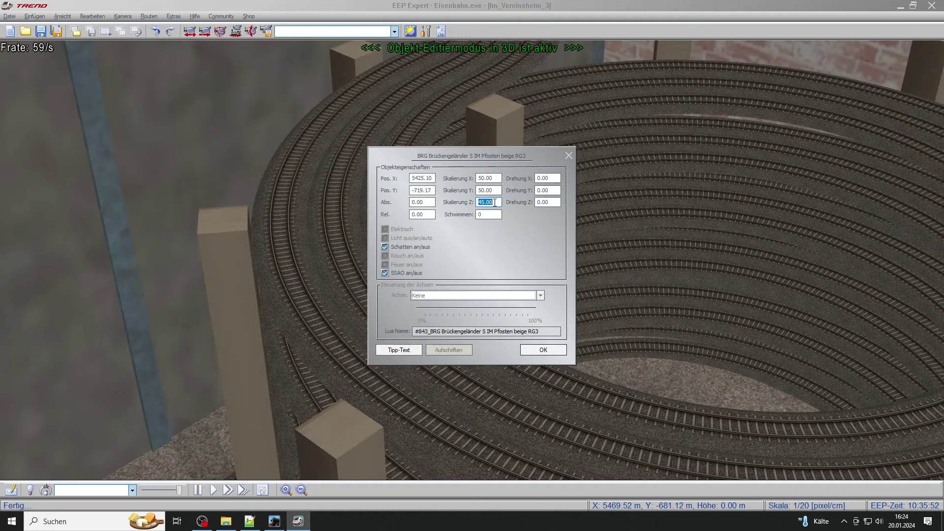
key(Return)
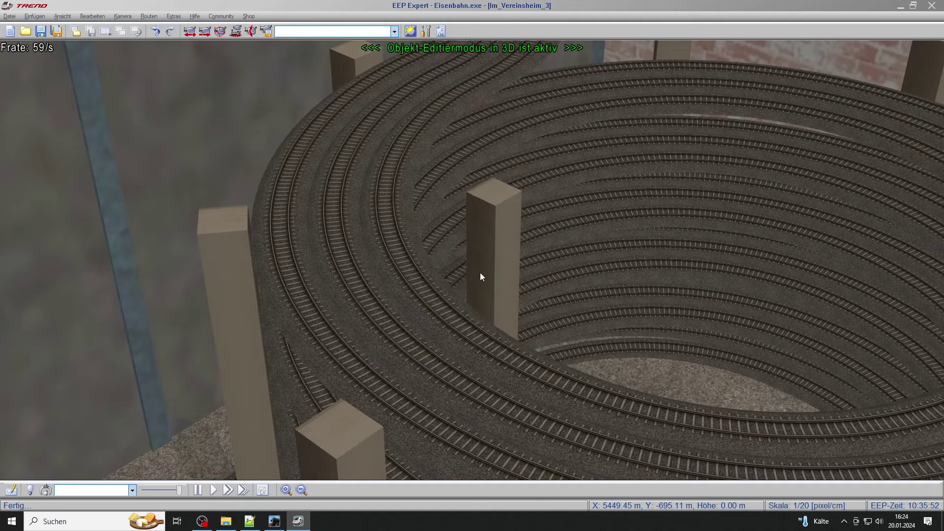
Reduce the inner post's Skalierung Z further to 25.
scroll(502, 254, up, 6)
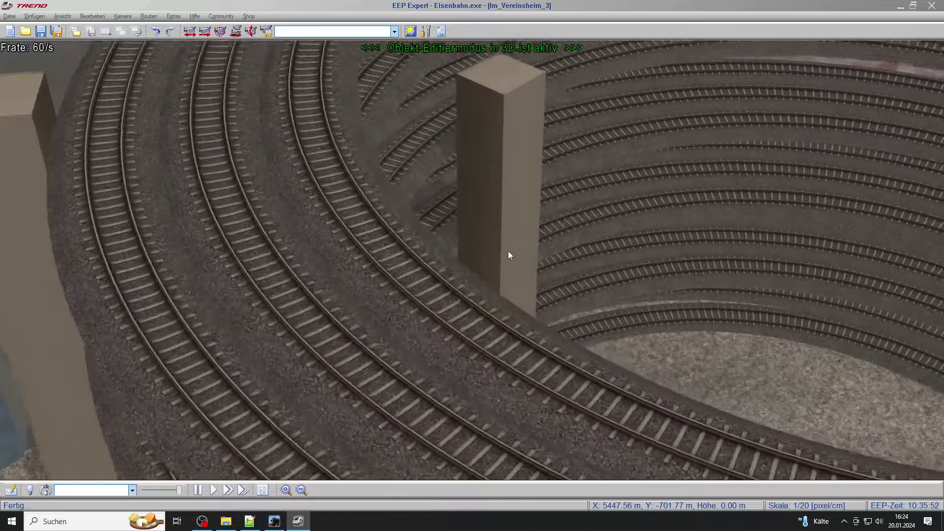
right_click(506, 169)
click(546, 264)
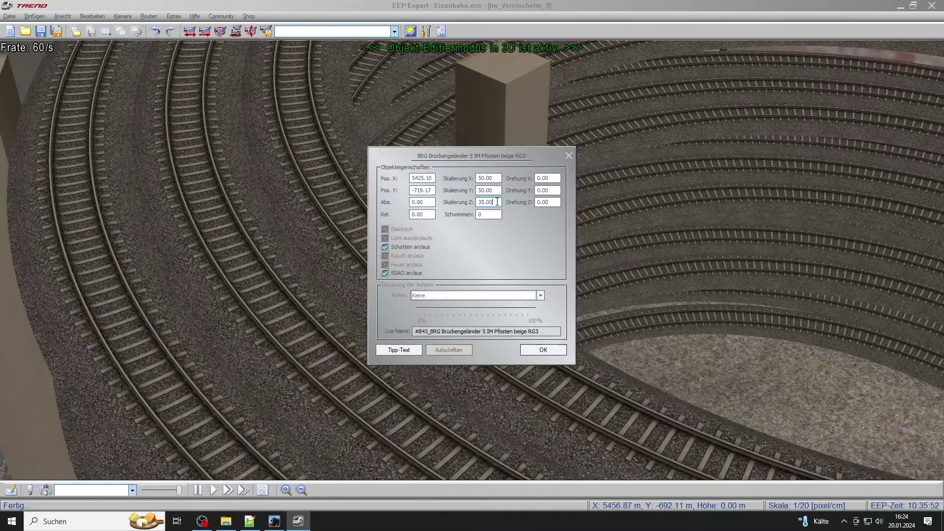
key(Return)
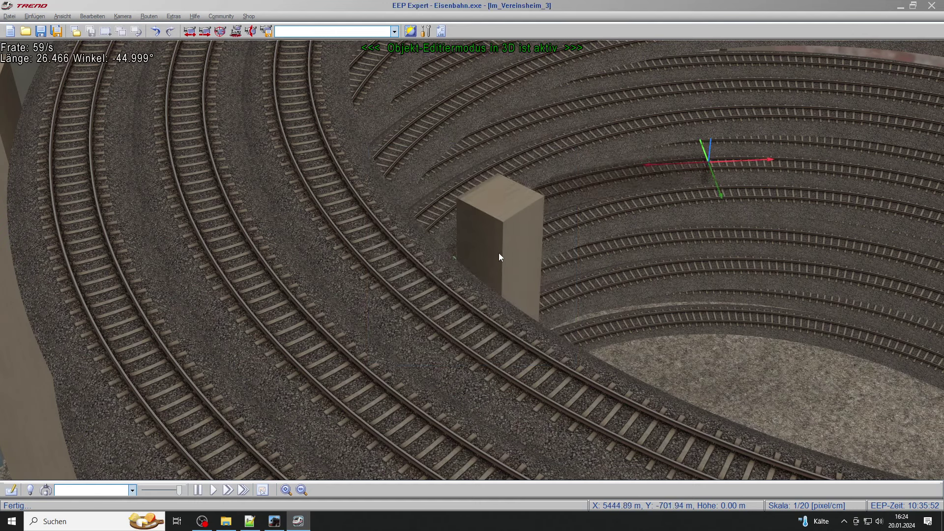
click(506, 266)
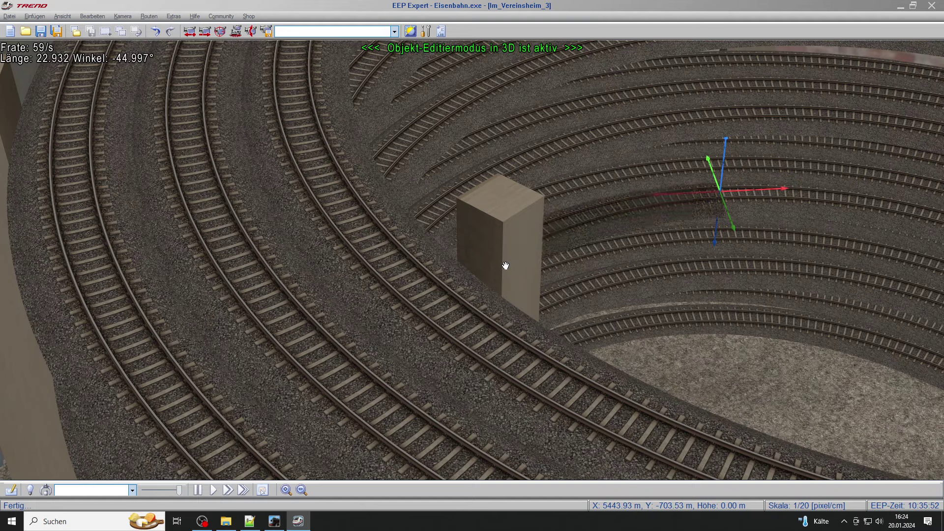
Set Skalierung Z to 25 for the outer post standing beside the ground-level track entrance near the grey wall.
scroll(526, 258, down, 5)
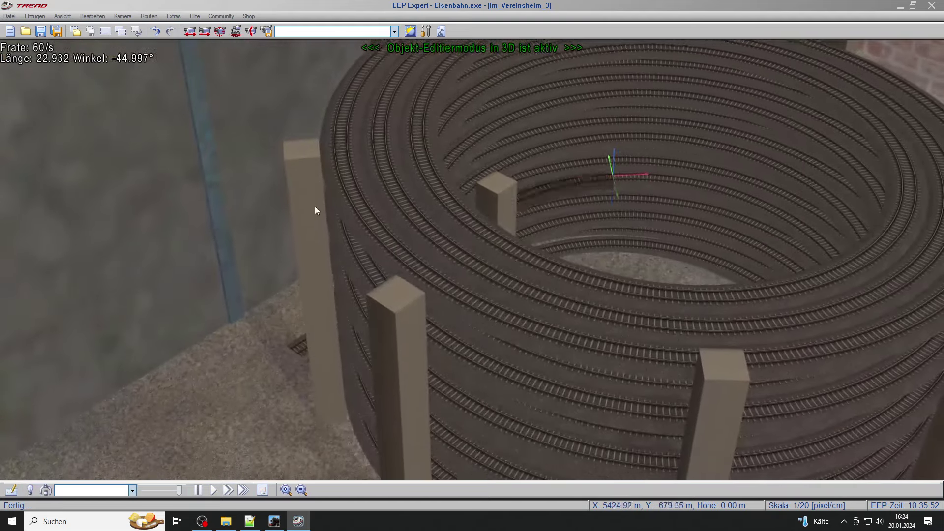
right_click(314, 206)
click(360, 300)
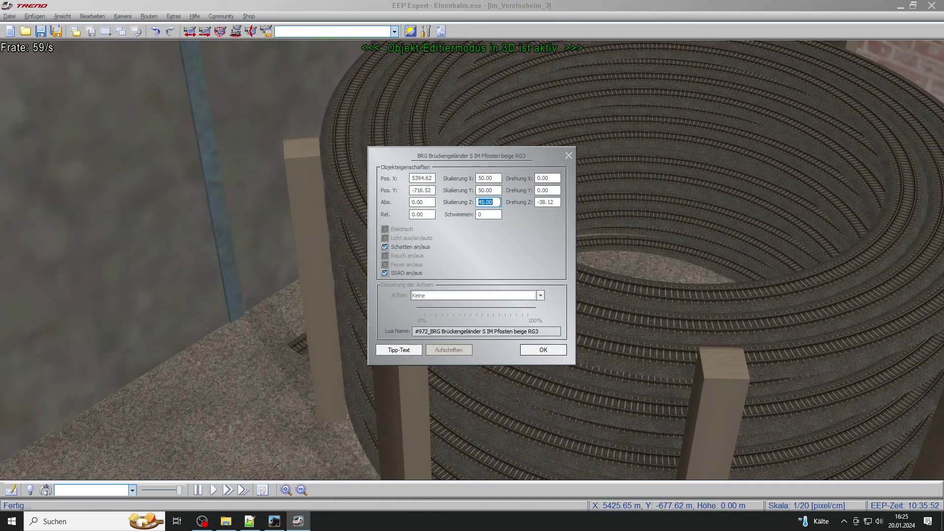
text(25)
key(Return)
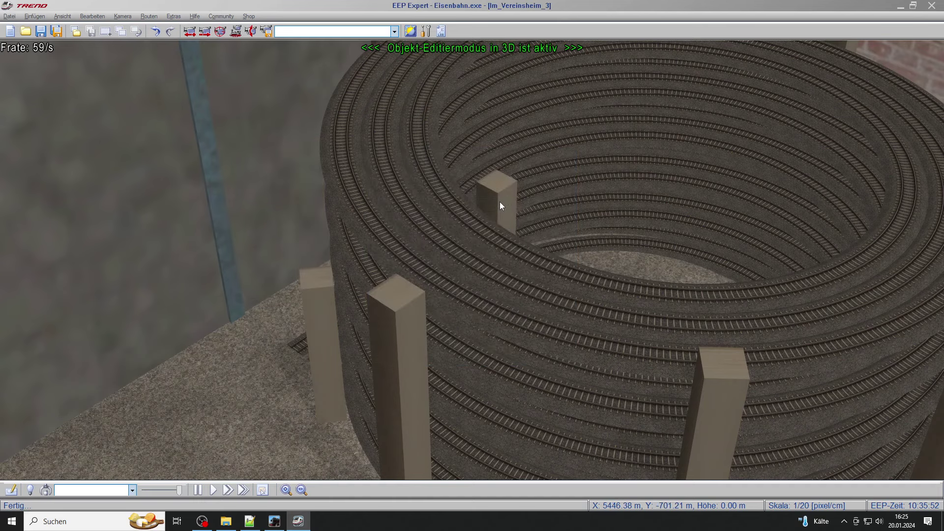
Inspect the helix from low angles and increase the inner post's Skalierung Z so that it reaches above the top turn.
scroll(247, 371, up, 3)
scroll(247, 371, up, 5)
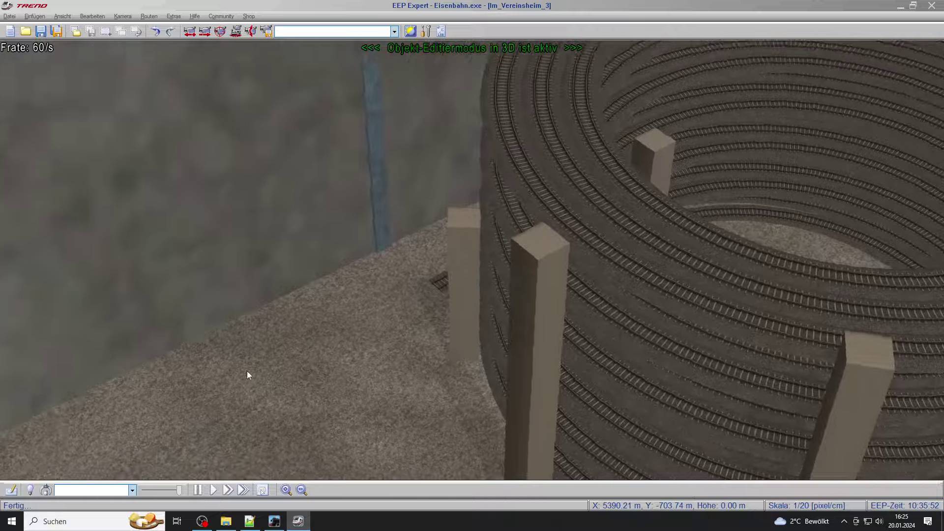
key(Right)
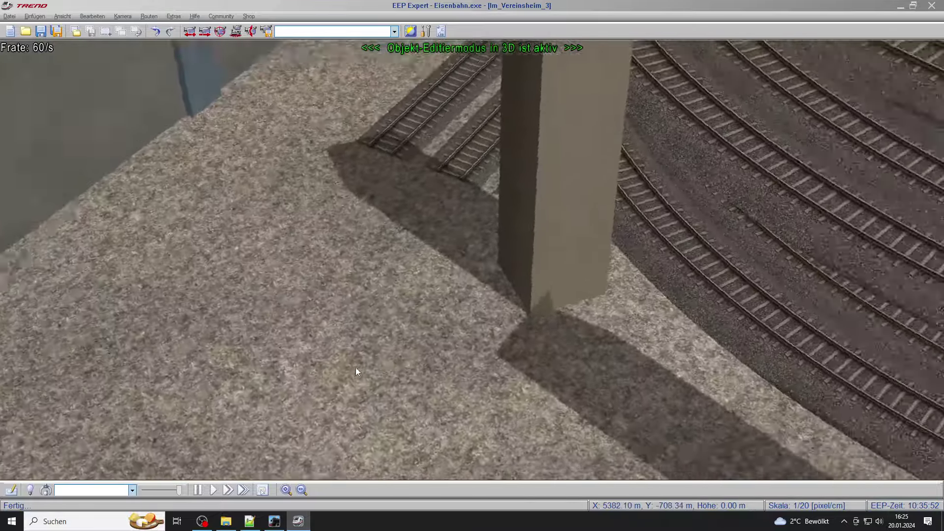
key(Up)
scroll(636, 252, down, 10)
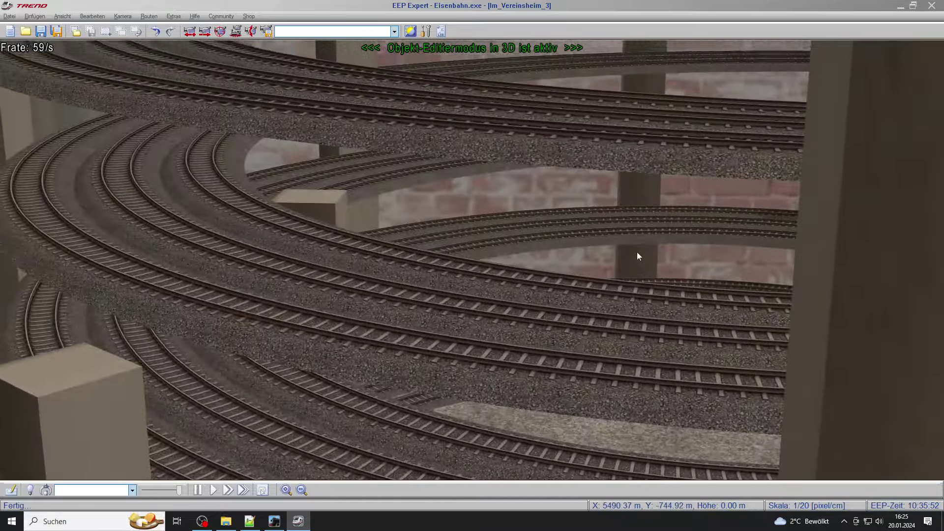
scroll(636, 250, up, 10)
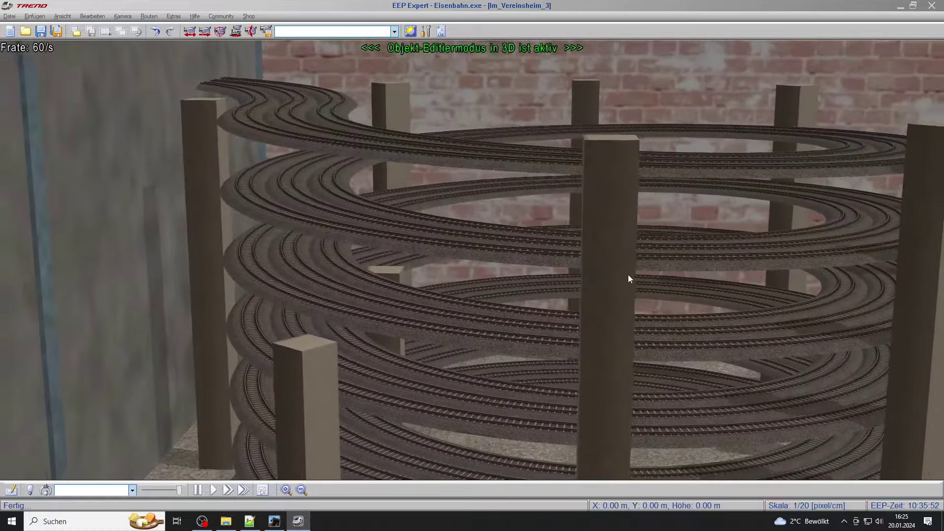
scroll(566, 315, down, 8)
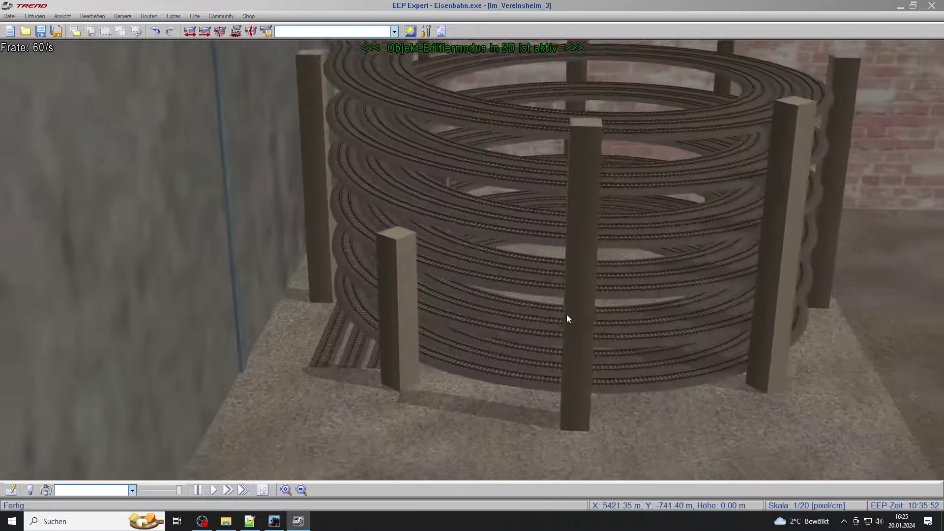
scroll(381, 357, up, 10)
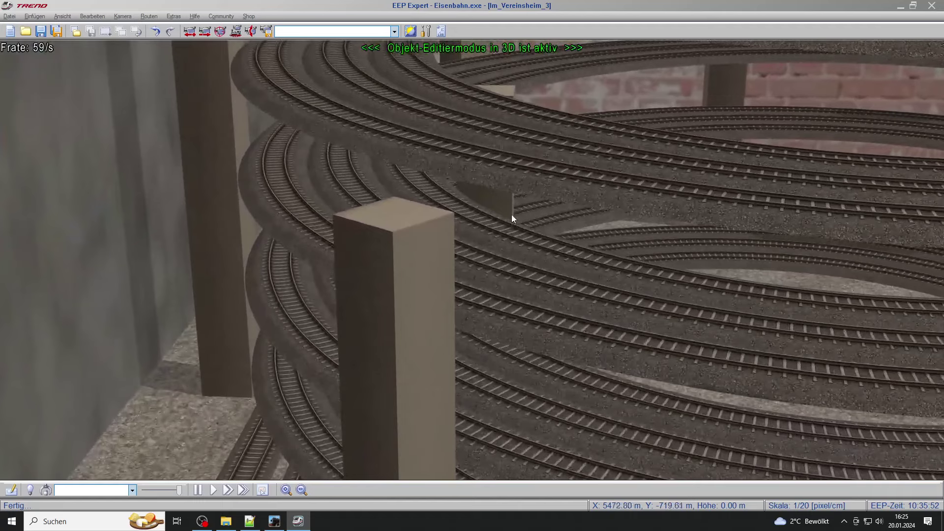
right_click(510, 204)
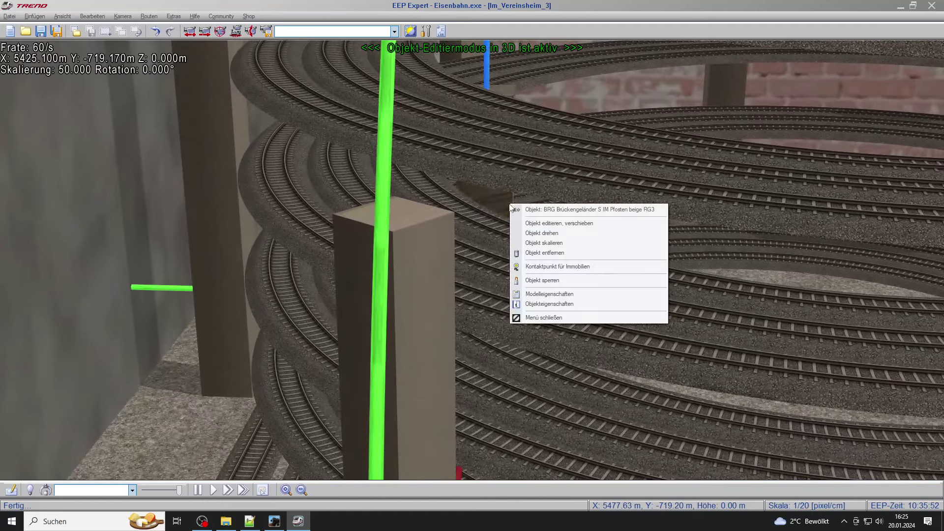
click(549, 303)
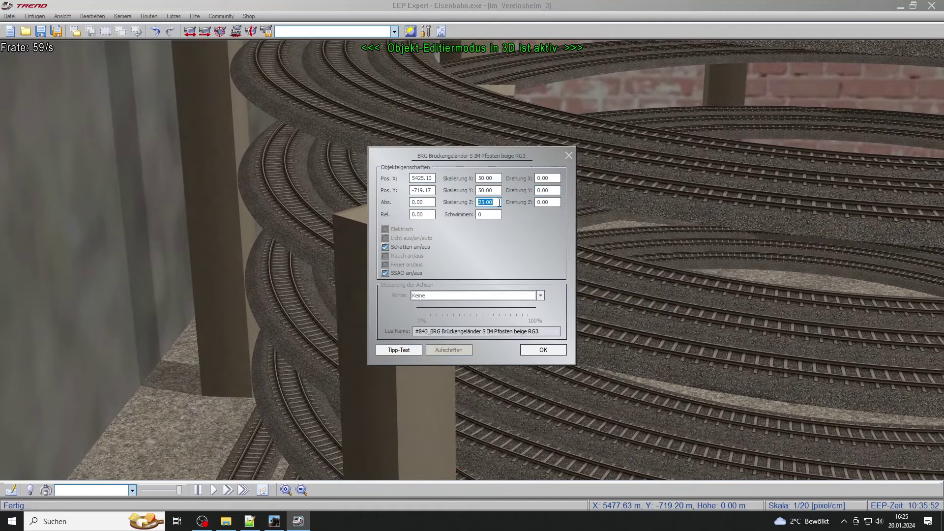
key(Return)
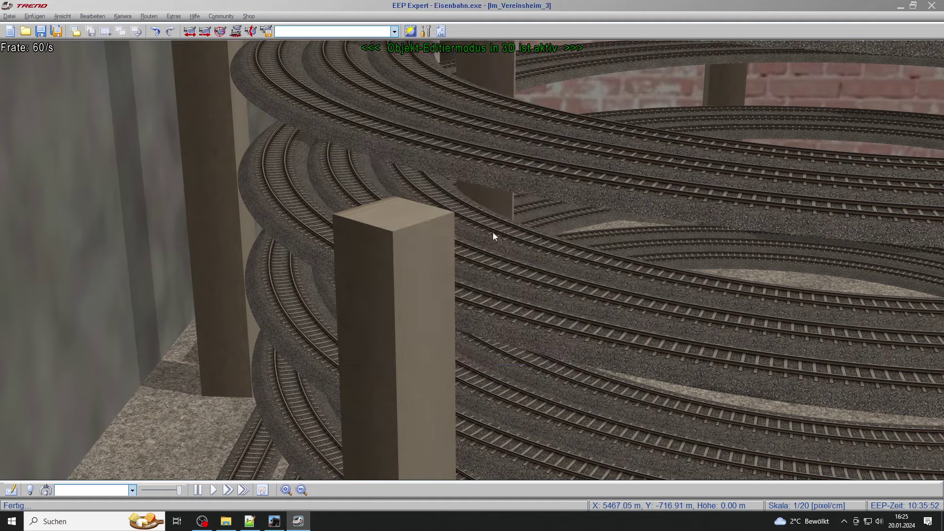
Increase Skalierung Z of the beige outer post beside the ground-level track entrance near the grey wall so it stands well above its neighbouring turns.
scroll(492, 233, down, 4)
scroll(477, 237, up, 3)
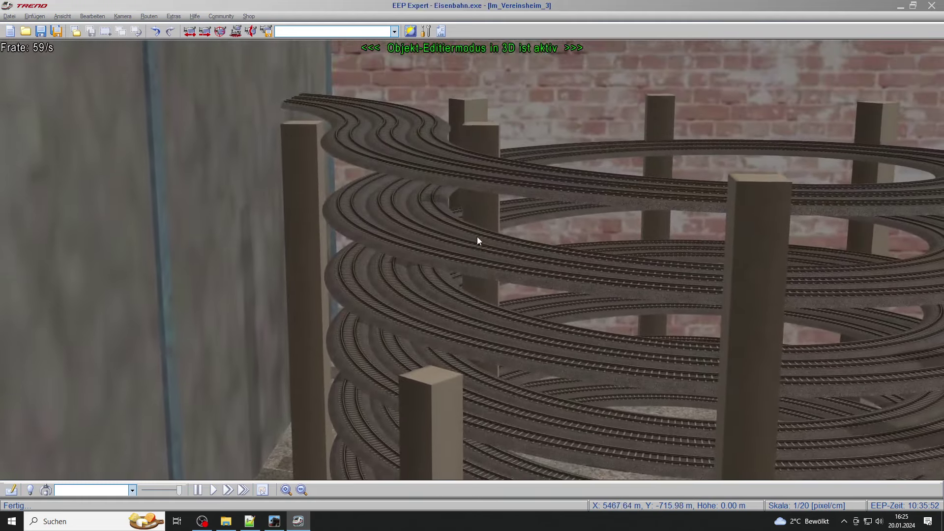
scroll(477, 237, down, 2)
right_click(432, 352)
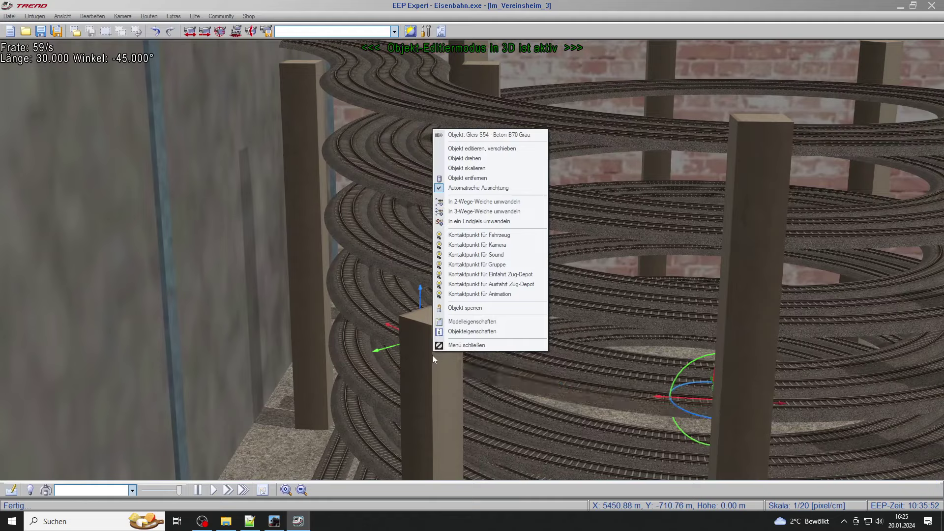
click(432, 415)
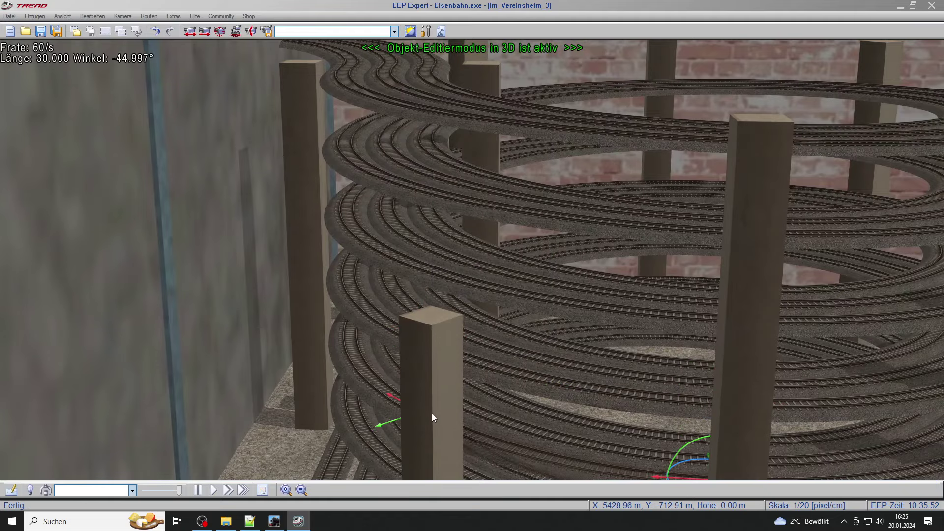
scroll(502, 359, up, 4)
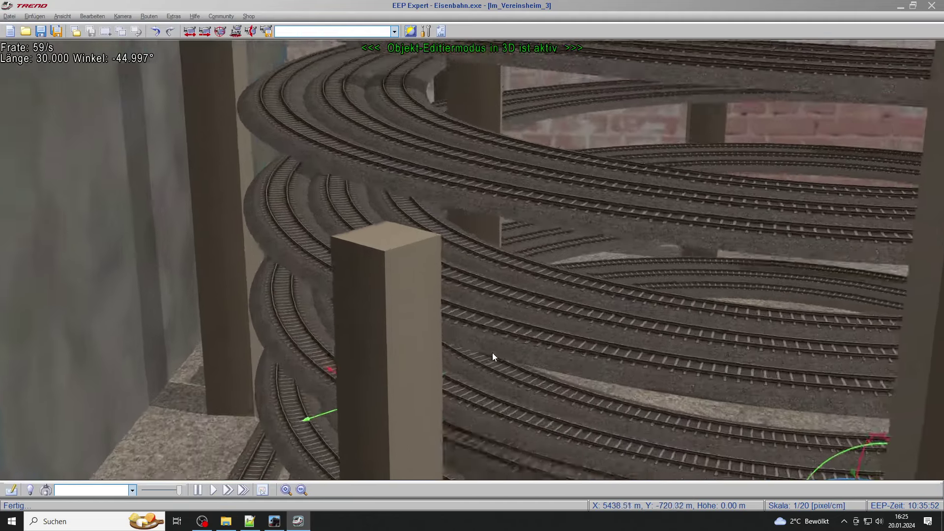
right_drag(492, 352, 187, 329)
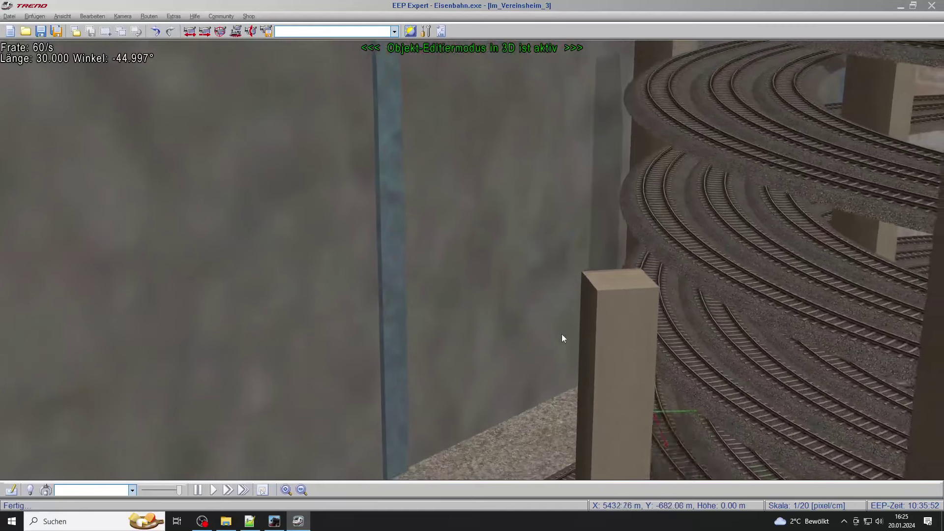
click(598, 291)
right_click(598, 292)
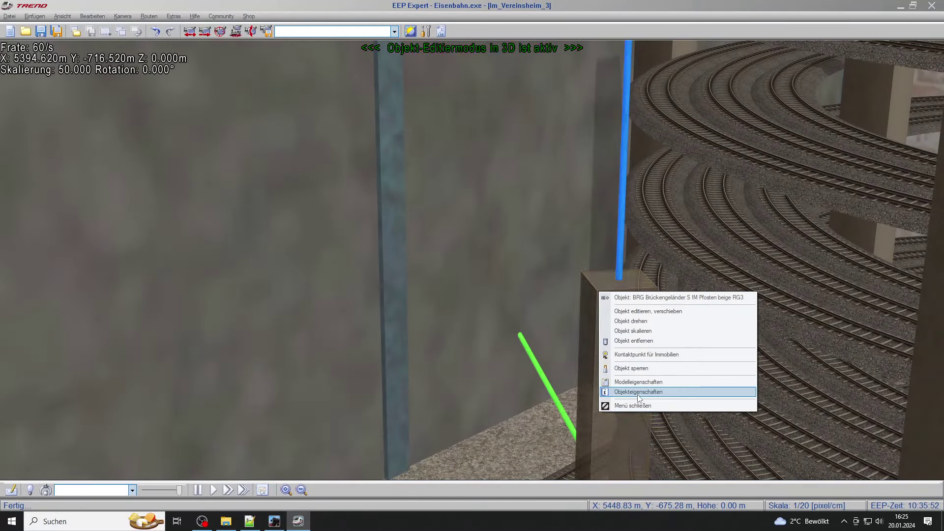
click(639, 391)
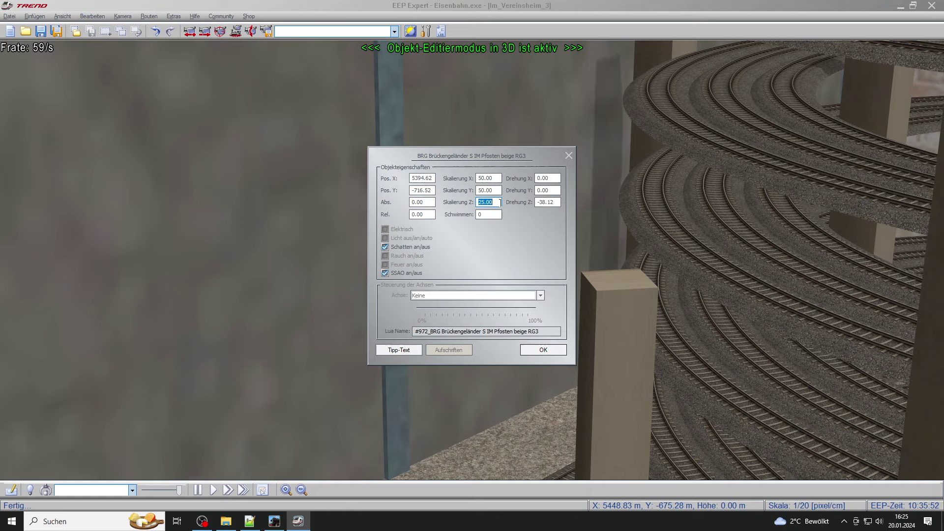
key(Return)
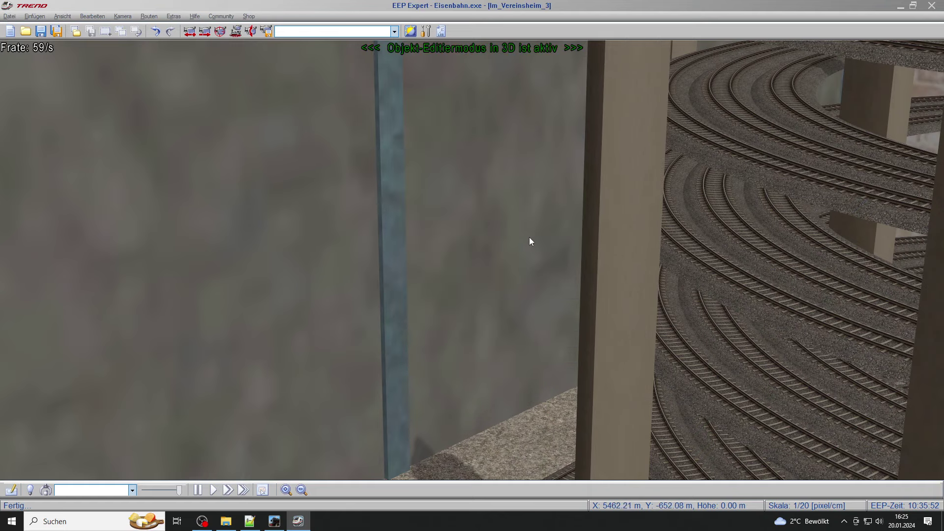
Set Skalierung Z to 40 for the outer post next to the one beside the ground-level track entrance.
scroll(531, 240, down, 5)
right_drag(535, 244, 531, 325)
scroll(621, 269, down, 8)
scroll(763, 266, up, 6)
scroll(765, 270, down, 5)
scroll(554, 351, up, 6)
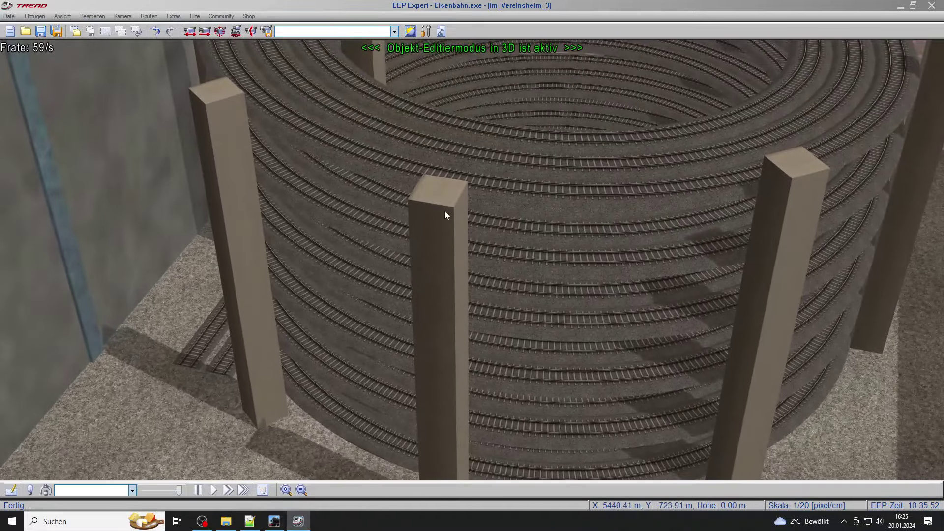
right_click(447, 213)
click(484, 312)
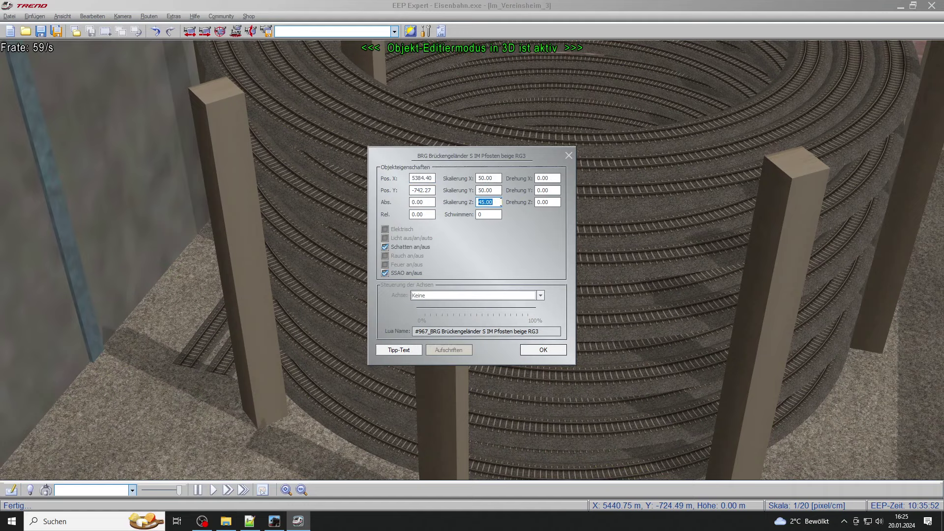
text(40)
key(Return)
Raise Skalierung Z of the same outer post again so that its top sits just below the helix's top turn.
scroll(555, 259, up, 8)
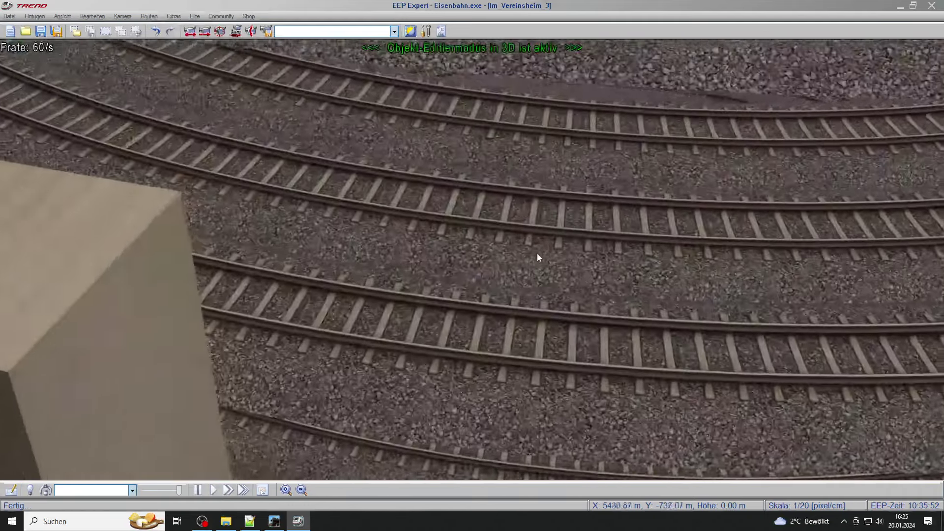
right_drag(537, 252, 320, 338)
scroll(206, 291, down, 5)
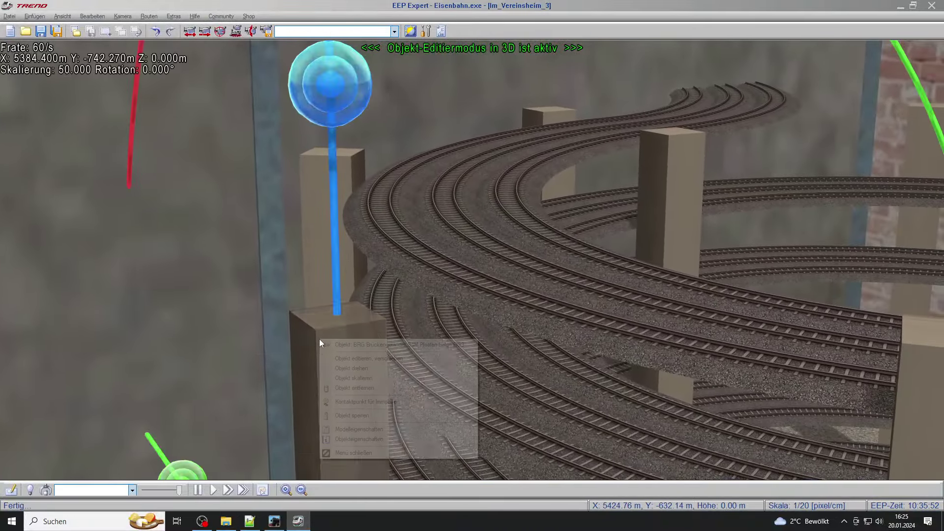
click(358, 429)
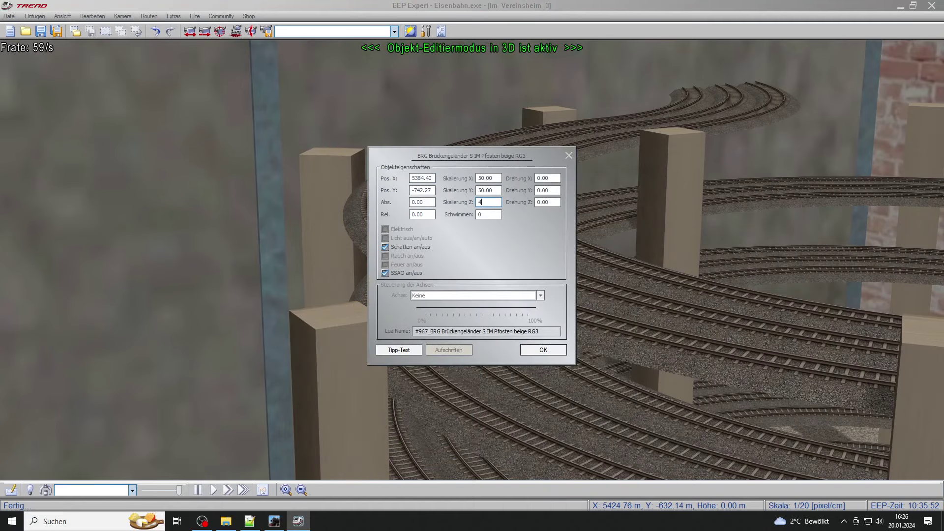
key(Return)
right_drag(494, 200, 567, 226)
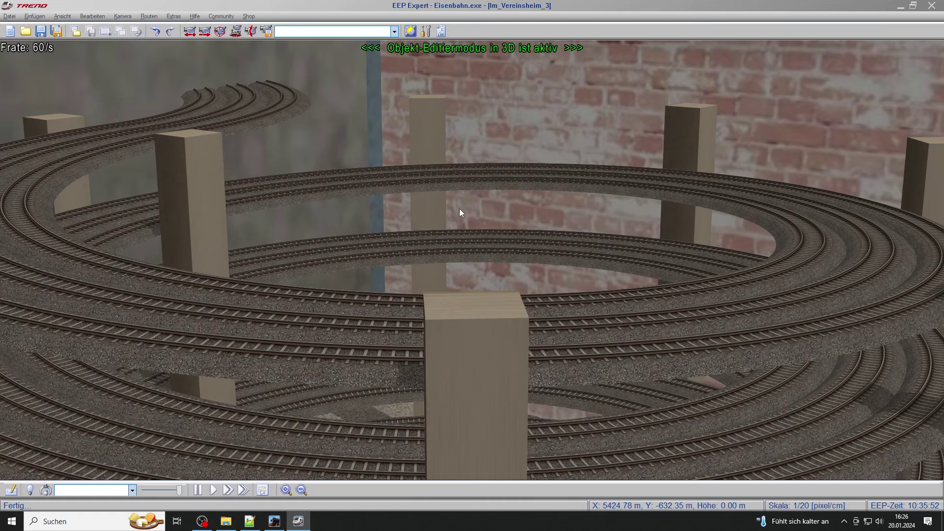
right_drag(701, 198, 799, 267)
right_drag(151, 154, 356, 196)
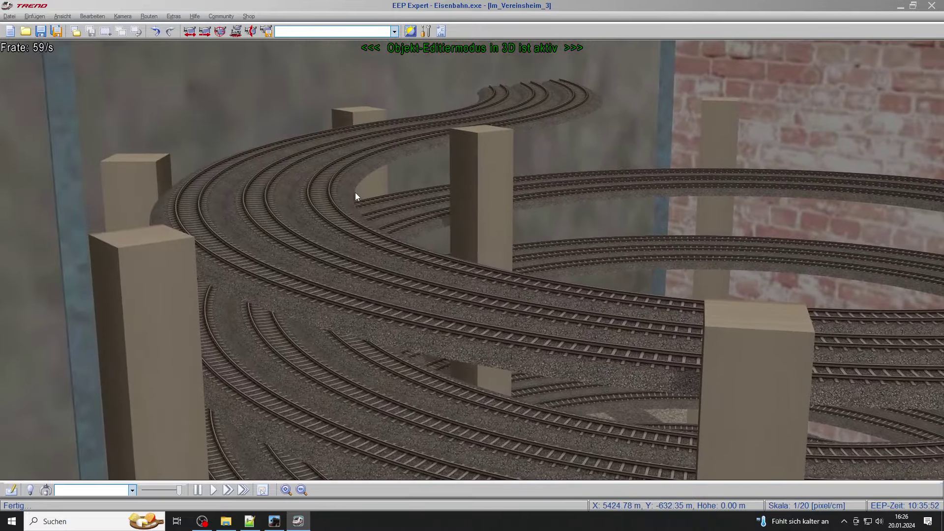
scroll(355, 193, up, 5)
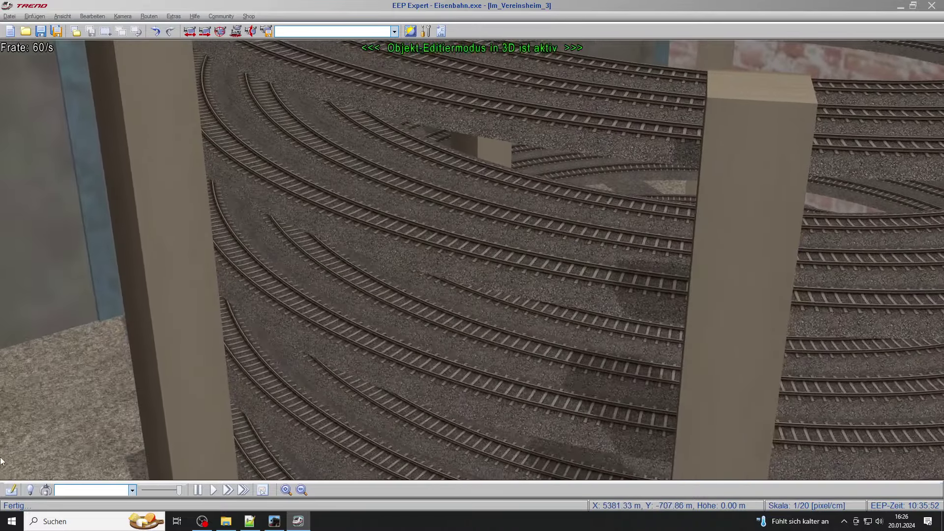
Switch to the 2D plan, duplicate the northwest outer post and place the copy just inside the innermost track on the same diagonal.
click(11, 489)
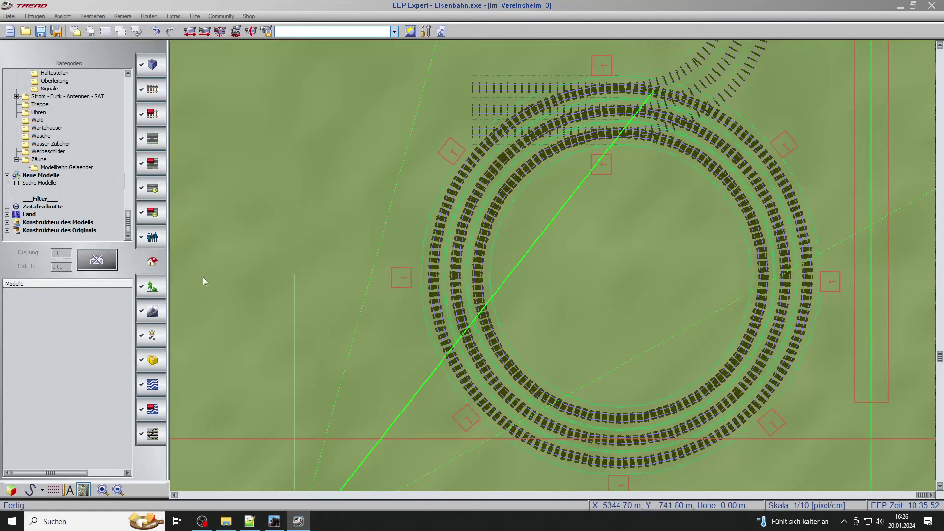
click(456, 150)
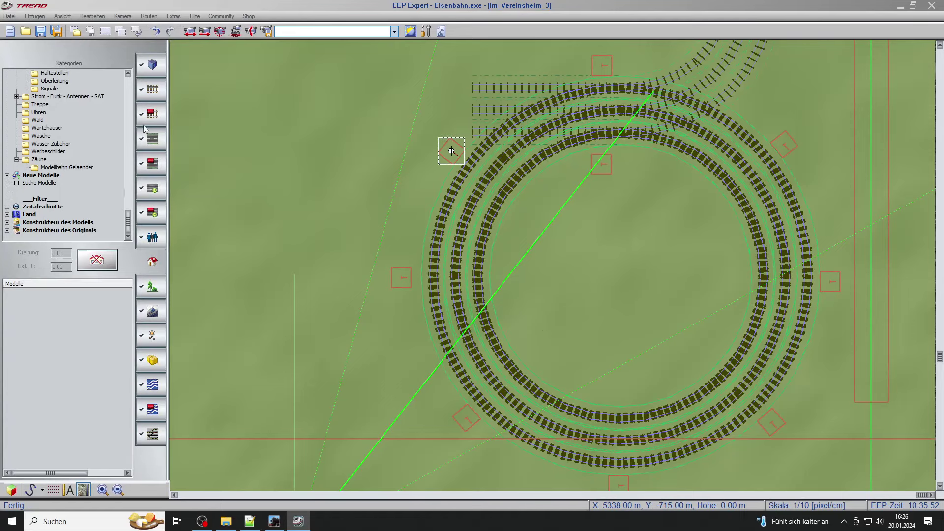
click(122, 33)
drag(458, 149, 537, 214)
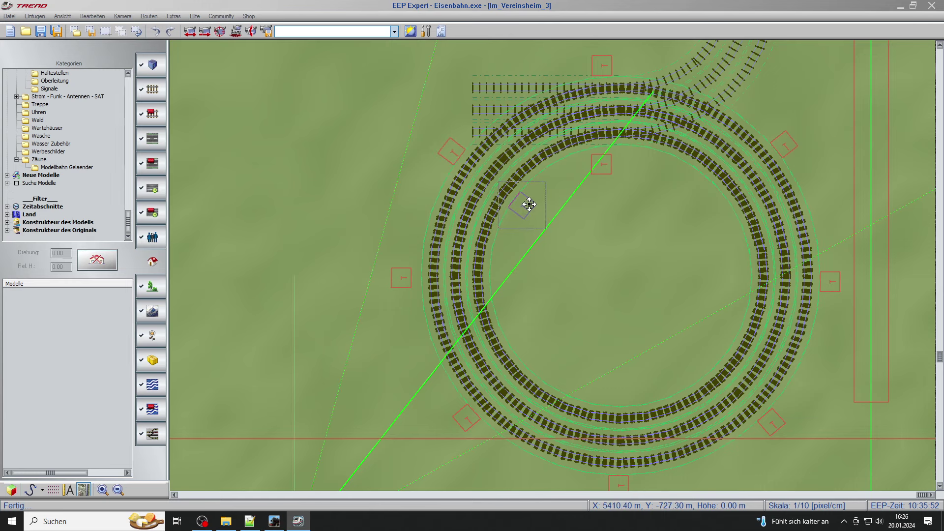
drag(529, 204, 527, 204)
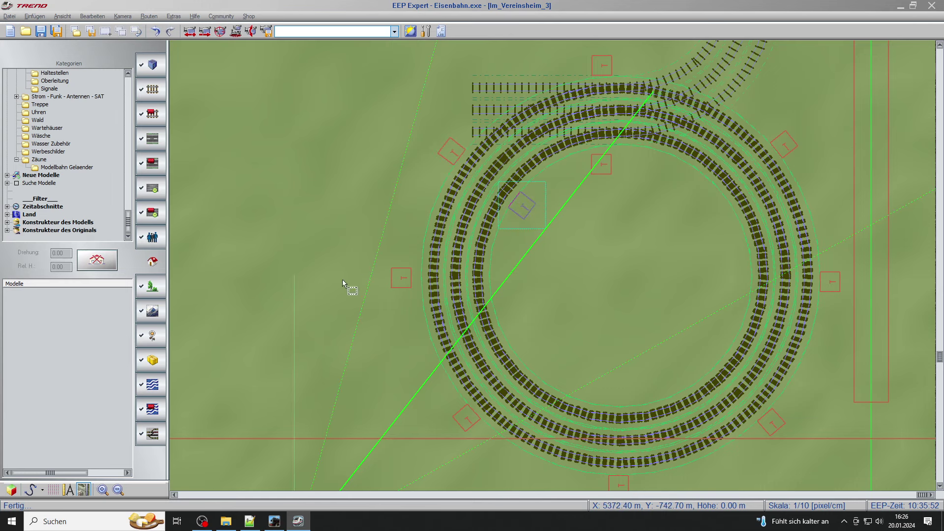
click(327, 267)
Duplicate the west outer post and place the copy directly opposite, just inside the innermost track.
click(405, 283)
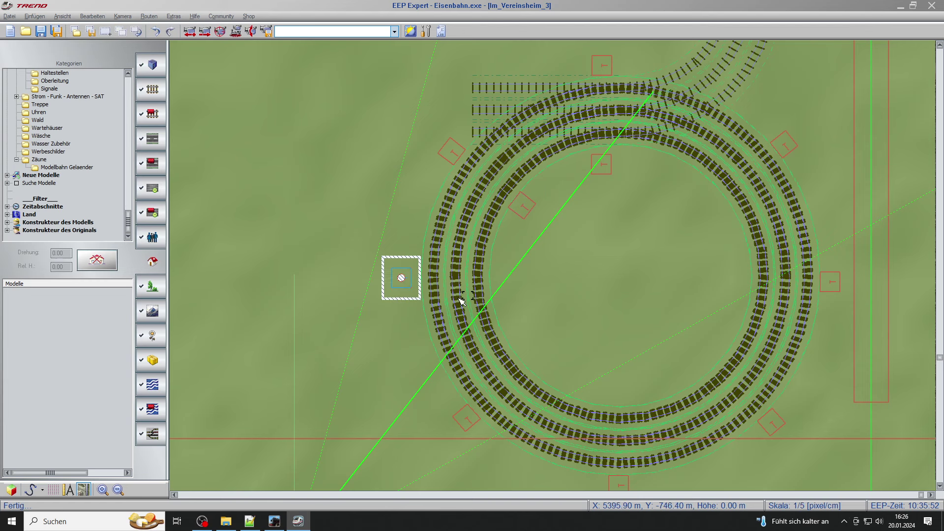
scroll(378, 285, up, 2)
drag(395, 274, 558, 270)
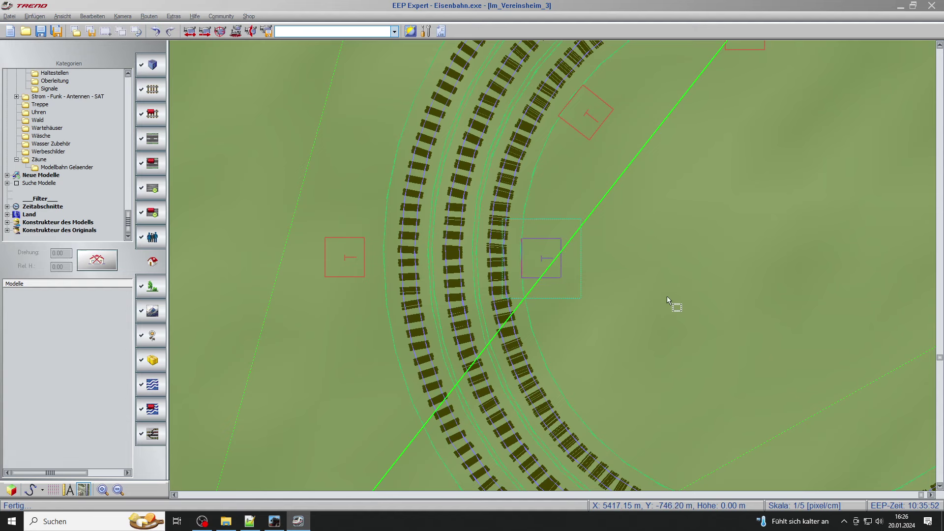
scroll(671, 285, down, 2)
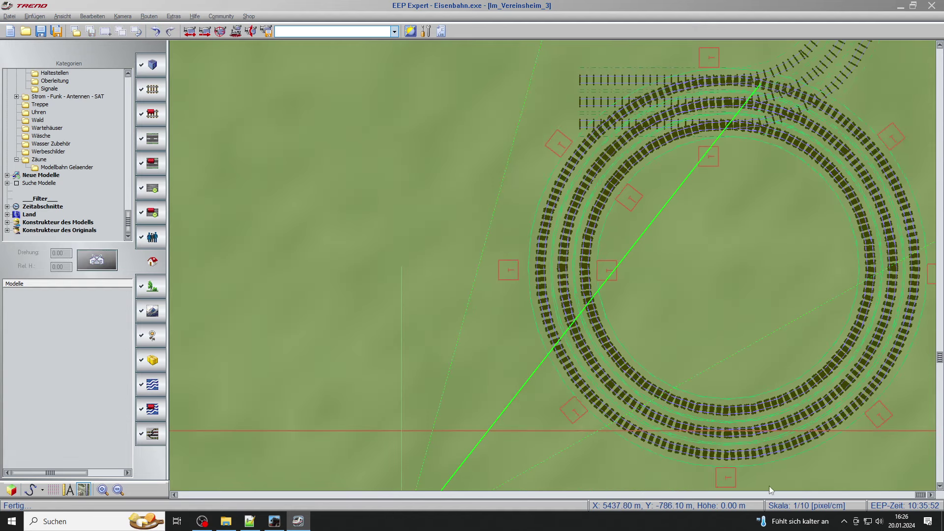
Duplicate the southwest outer post and place the copy just inside the innermost track on the same diagonal.
click(580, 413)
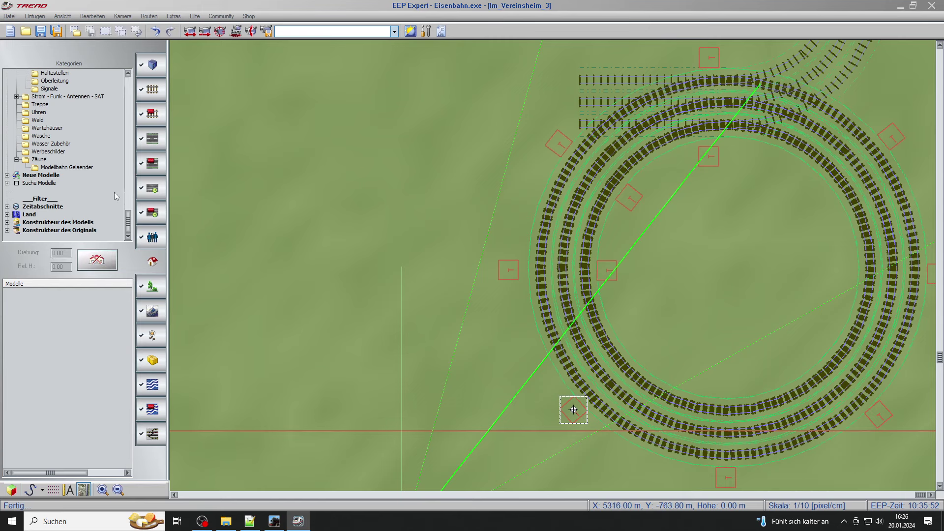
click(125, 37)
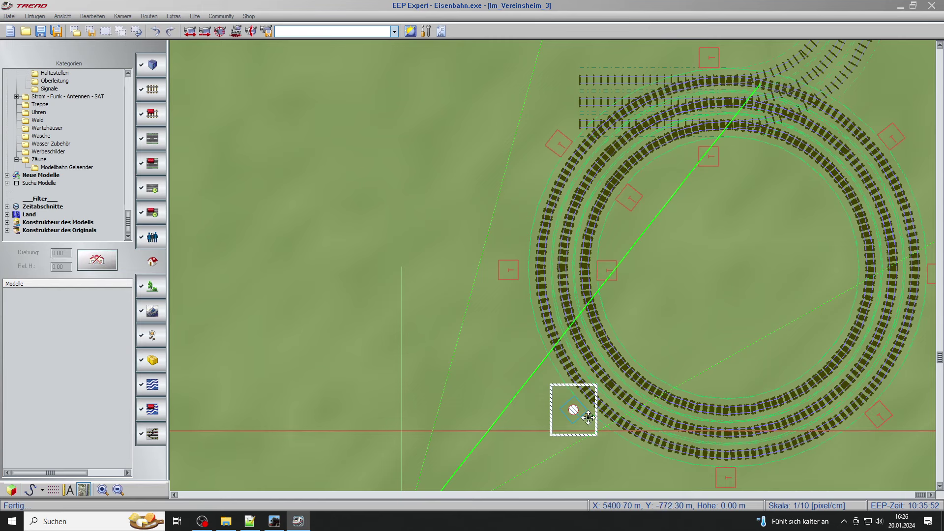
drag(585, 409, 649, 351)
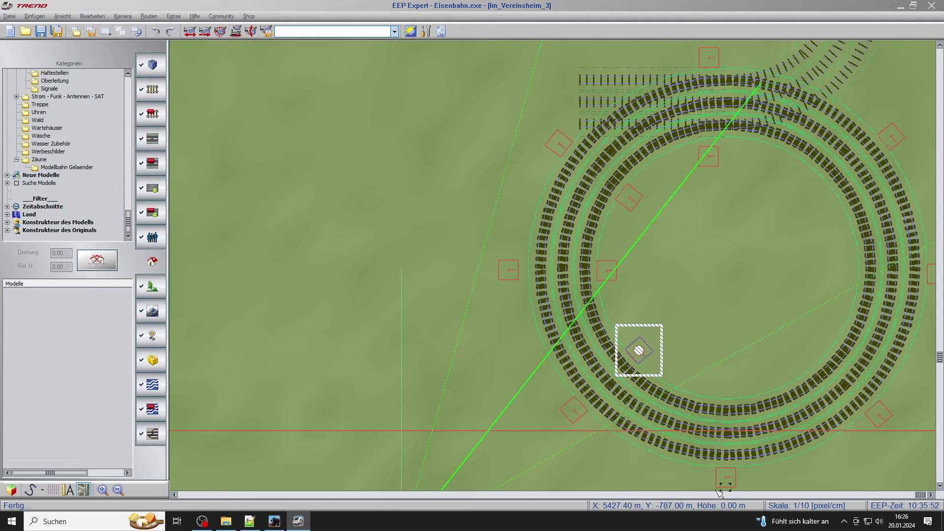
click(467, 391)
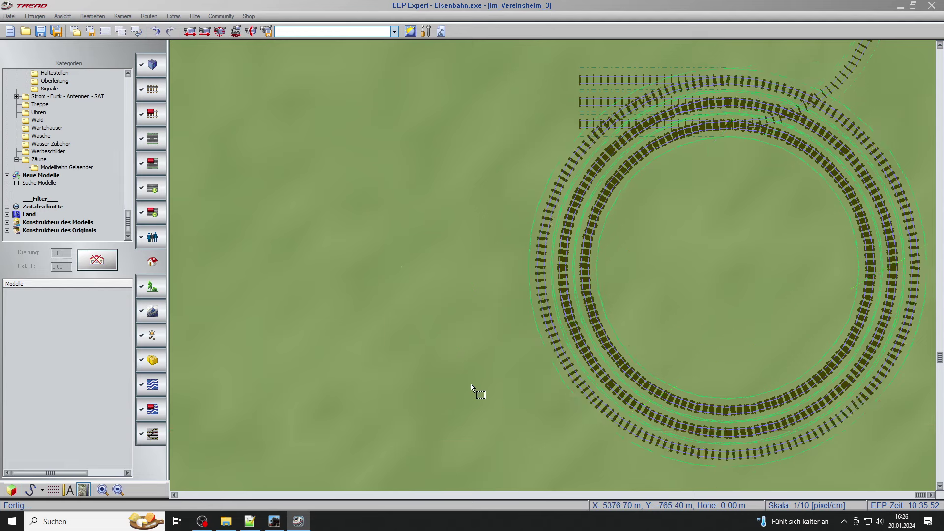
Duplicate the south outer post, place the copy just inside the innermost track and nudge it into line with the outer post.
click(728, 484)
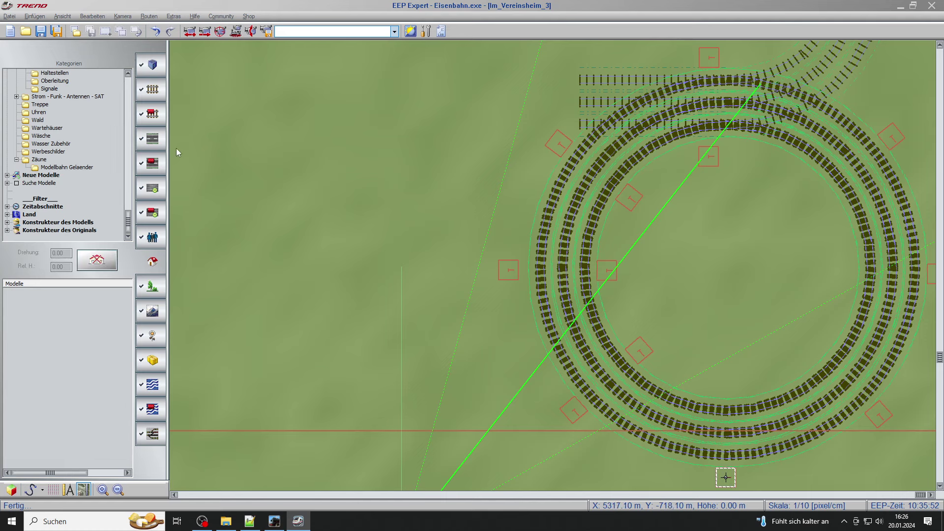
click(122, 32)
drag(735, 485, 731, 395)
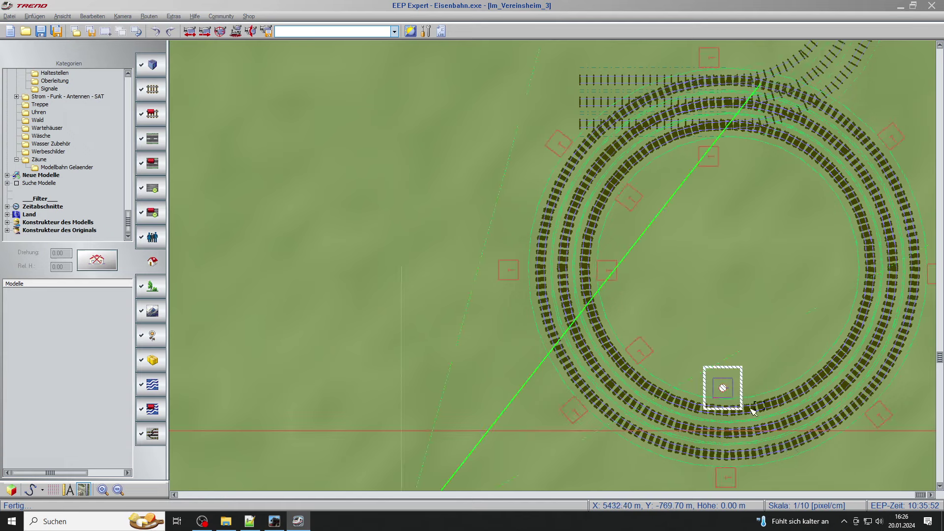
key(Right)
key(Right)
key(Right)
key(Right)
key(Right)
key(Right)
key(Right)
key(Right)
scroll(708, 445, up, 1)
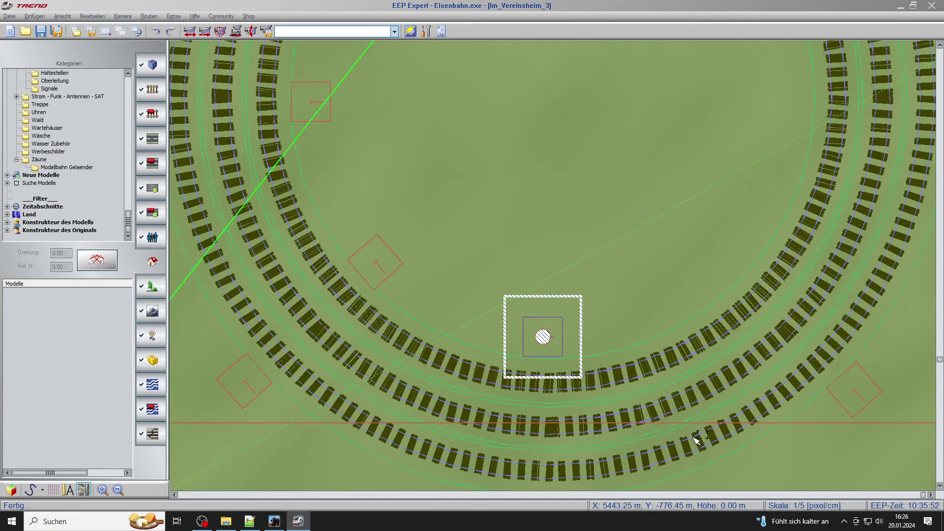
key(Down)
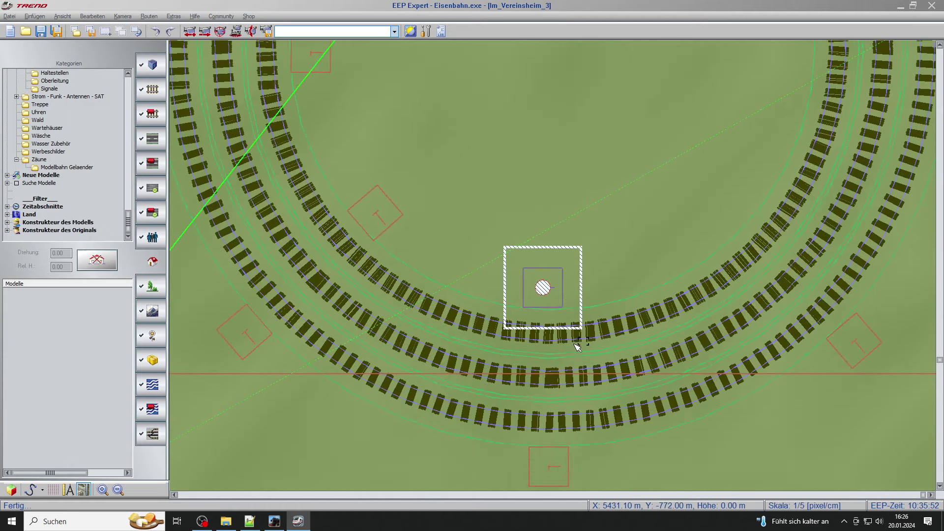